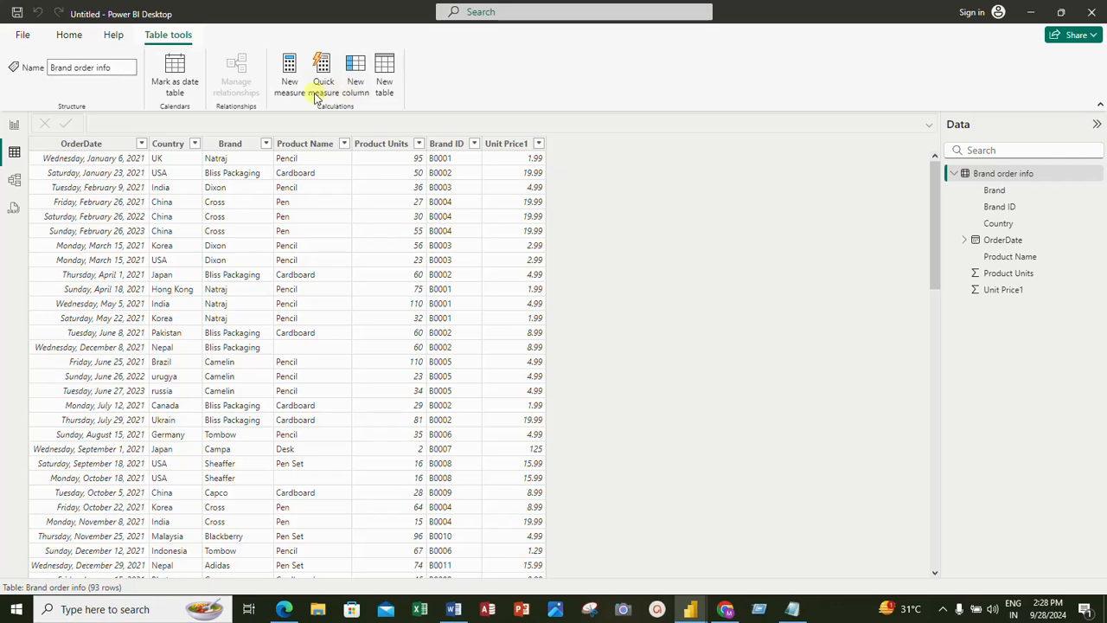
# Add a calculated column Totsales multiplying Product Units by Unit Price1 in the Brand order info table, formatted with 0 decimal places.
pyautogui.click(362, 73)
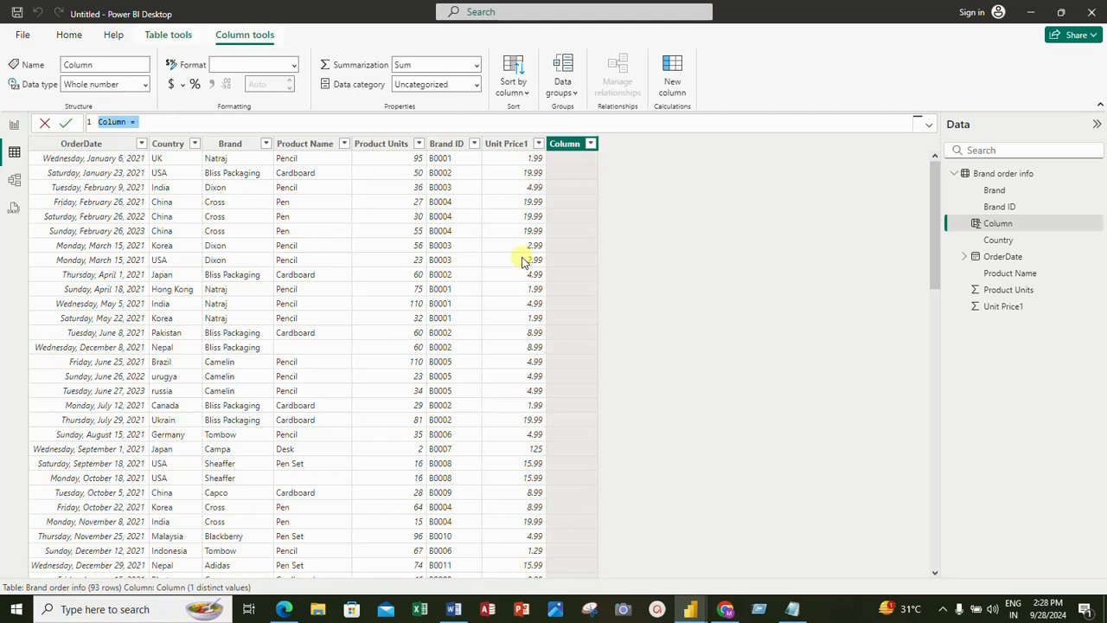
pyautogui.write('Tot')
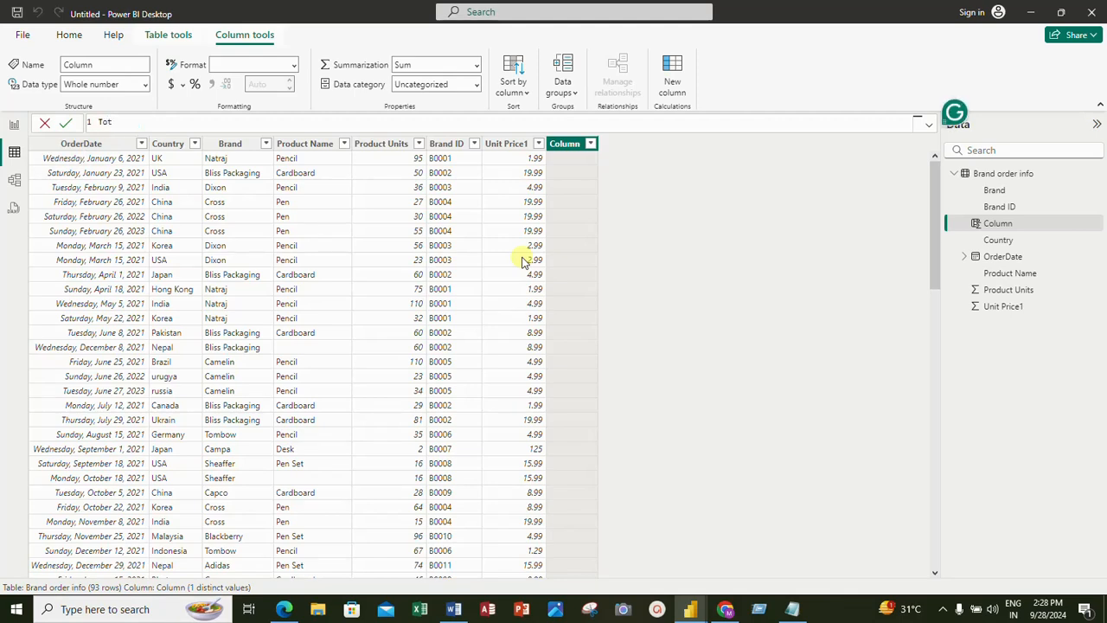
pyautogui.write('aales =')
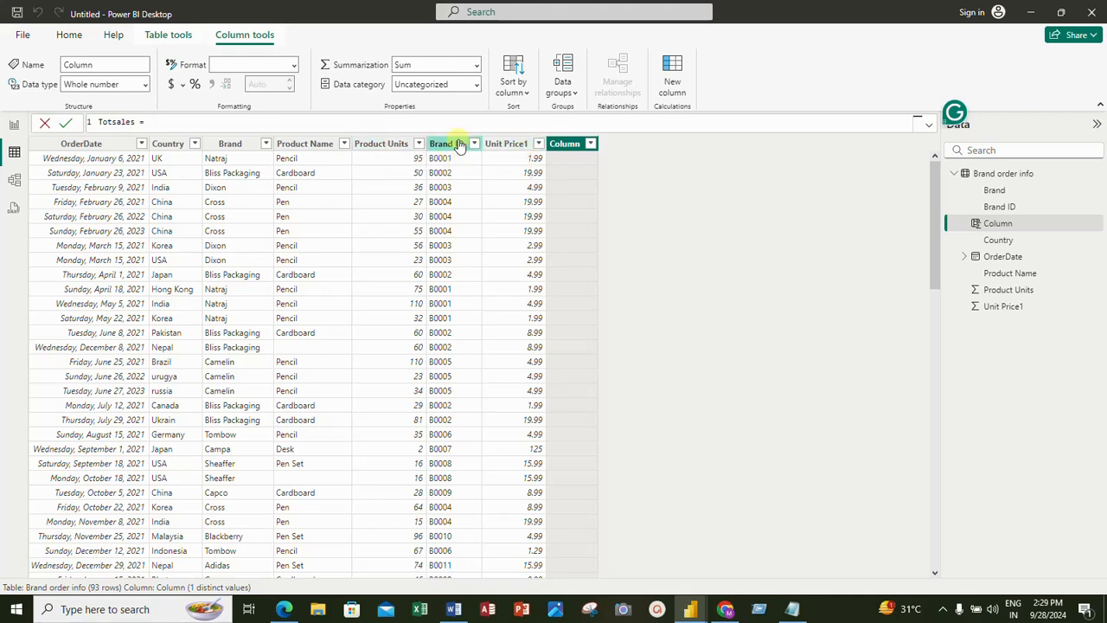
pyautogui.write('product')
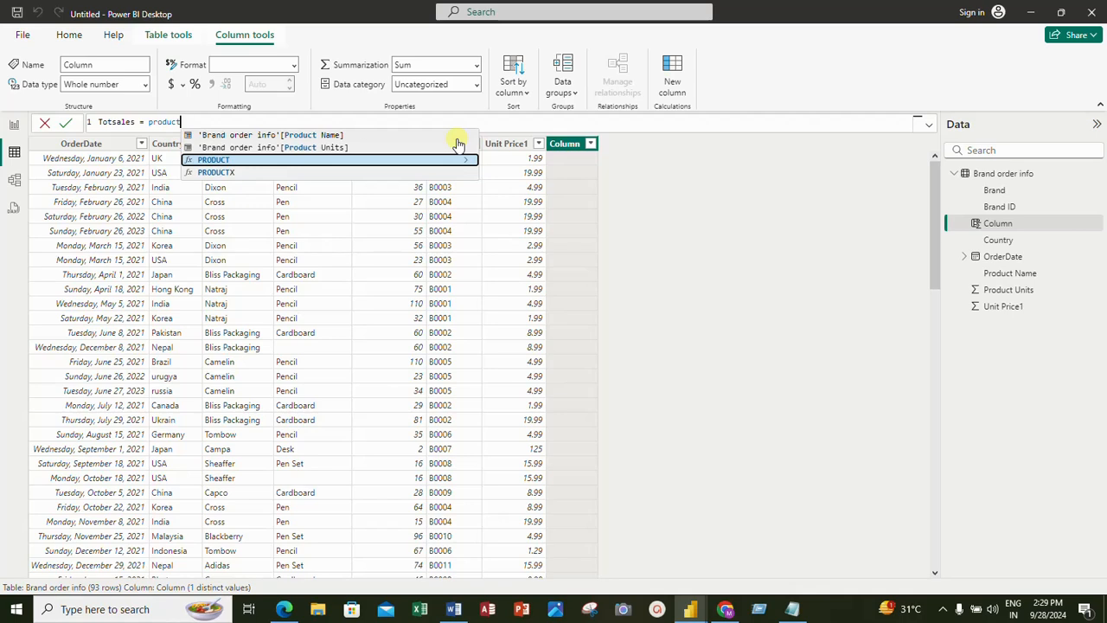
pyautogui.click(344, 148)
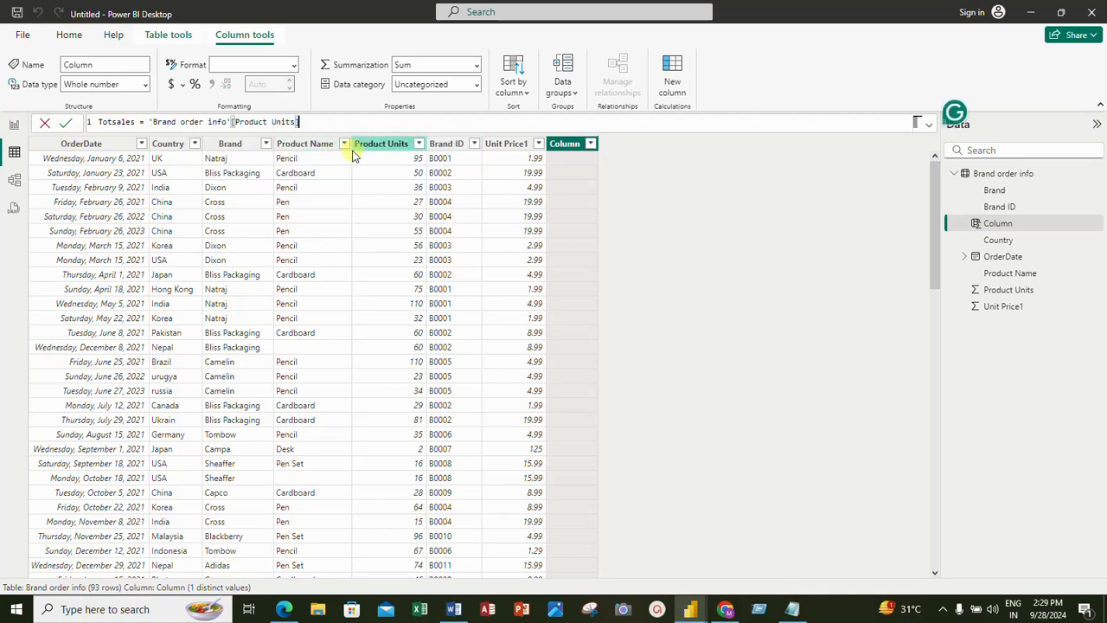
pyautogui.write('* unit')
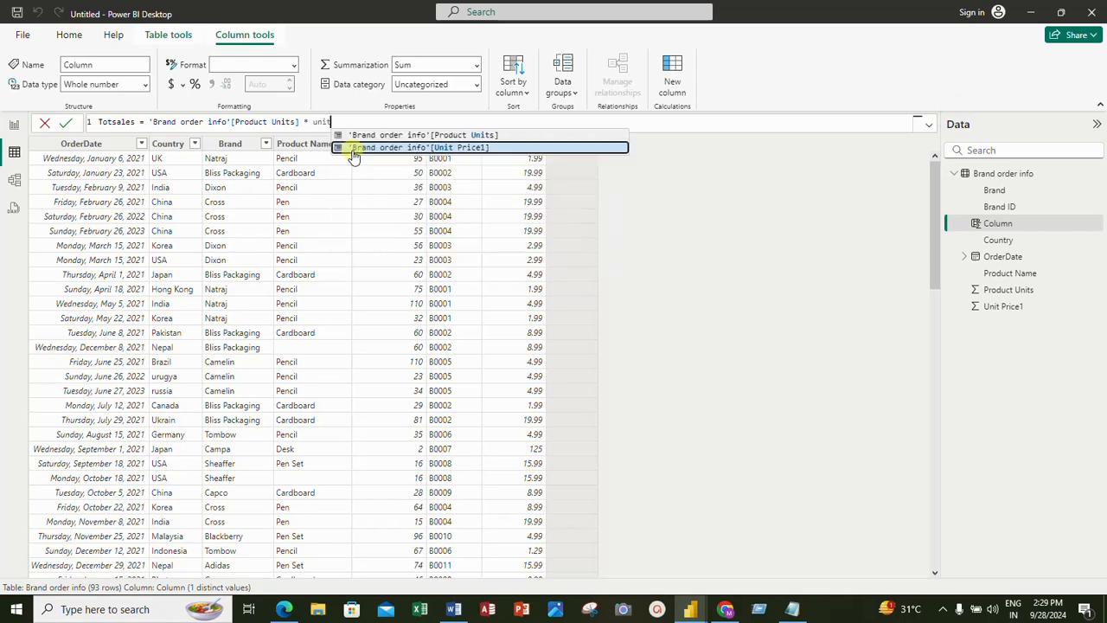
pyautogui.write(' pri')
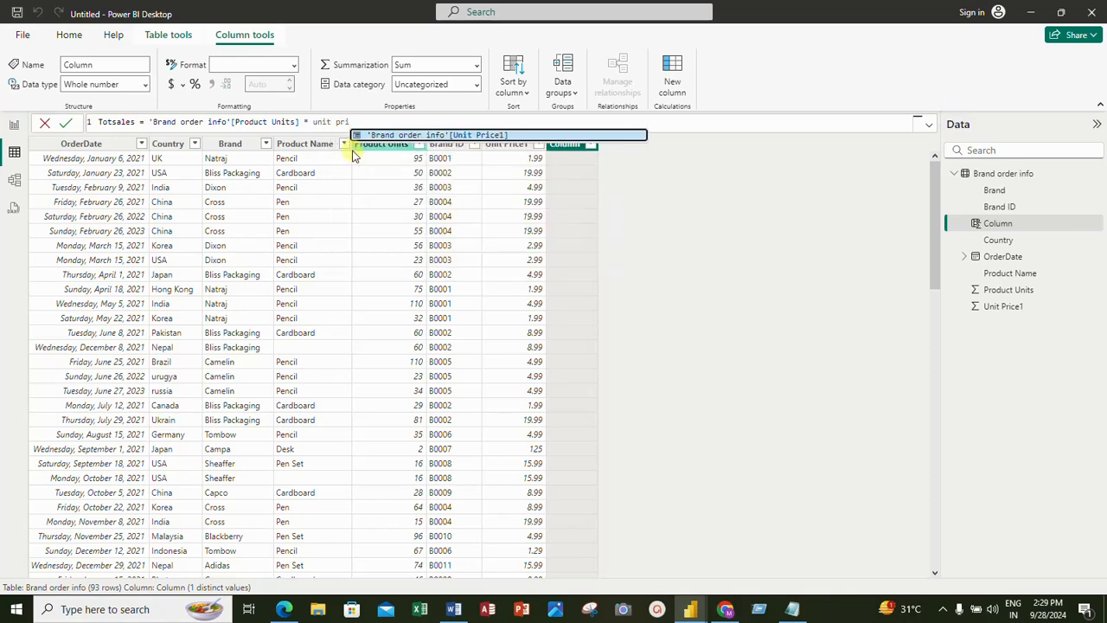
pyautogui.press('Tab')
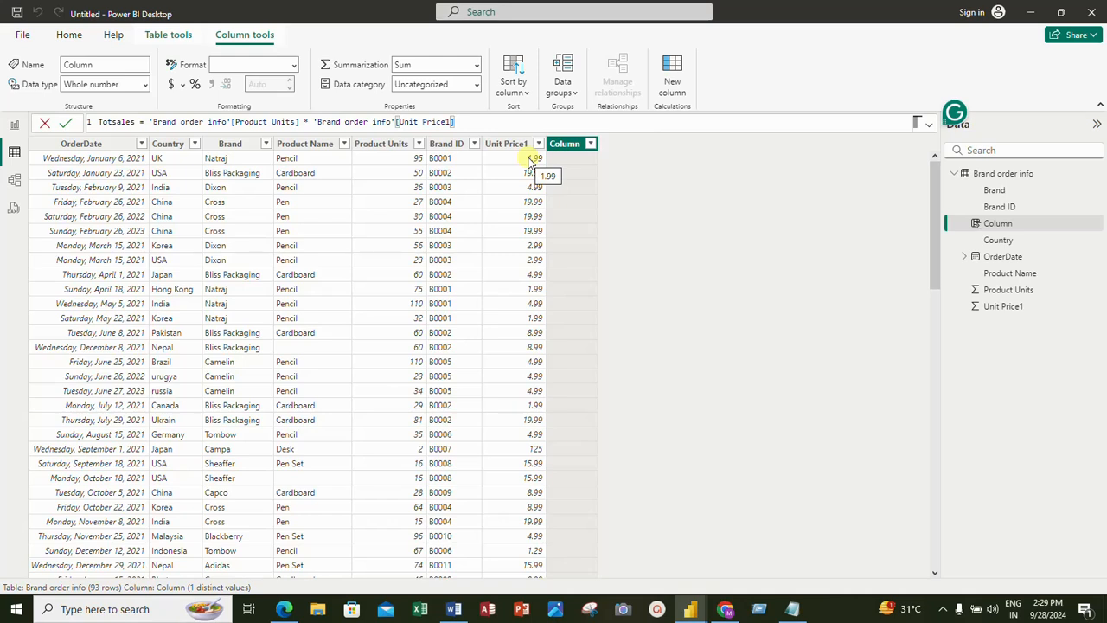
pyautogui.click(67, 124)
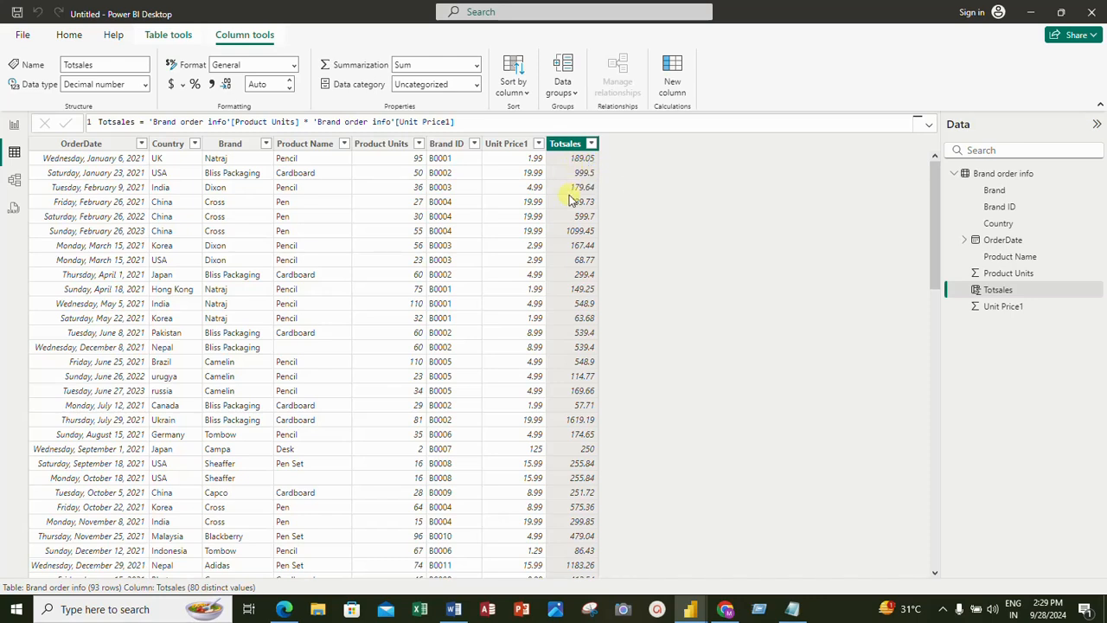
pyautogui.click(291, 85)
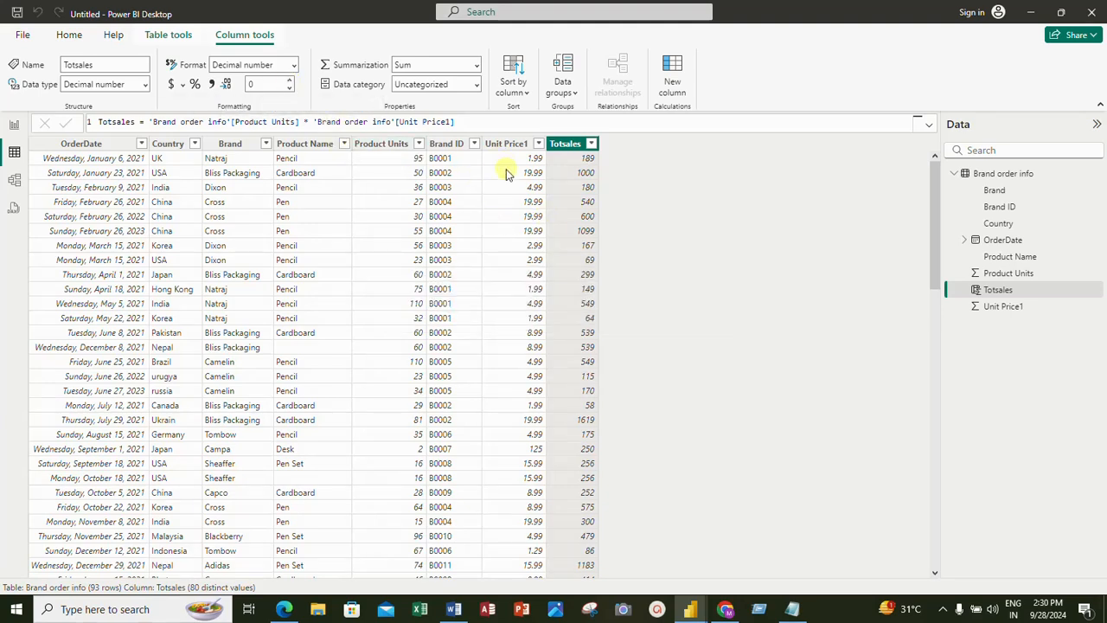
# Rename the Product Units column as "Product Unit price".
pyautogui.click(380, 148)
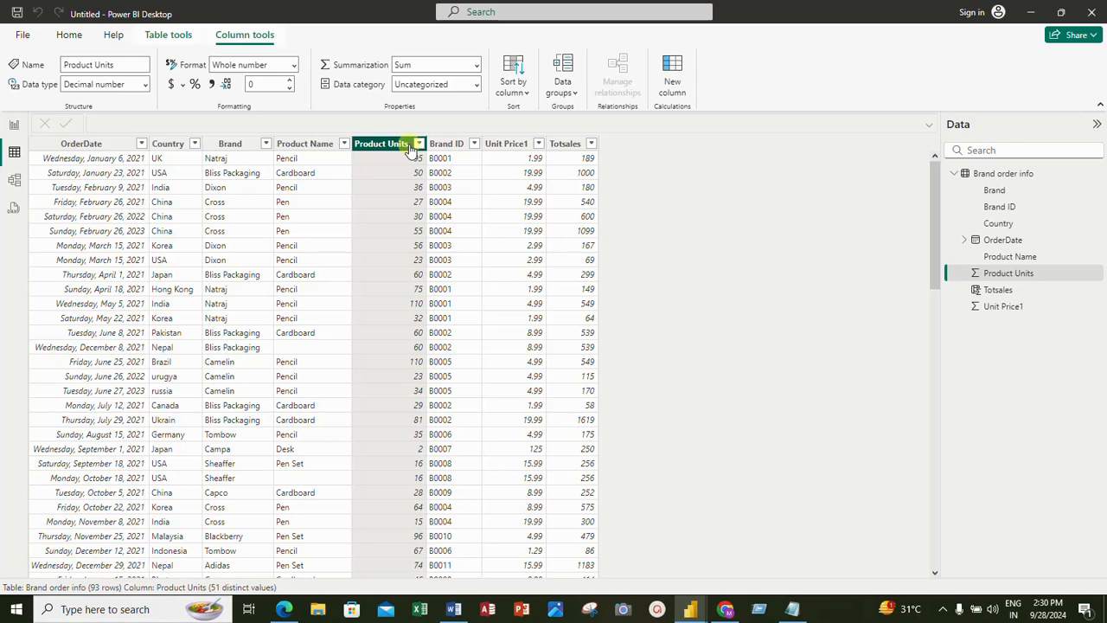
pyautogui.rightClick(408, 147)
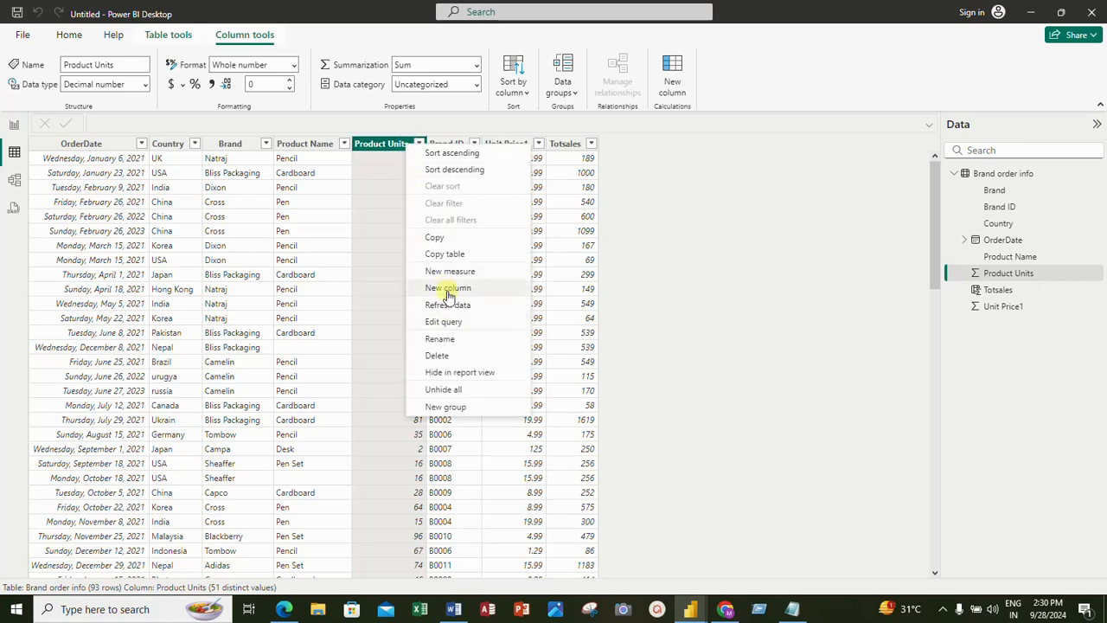
pyautogui.click(438, 339)
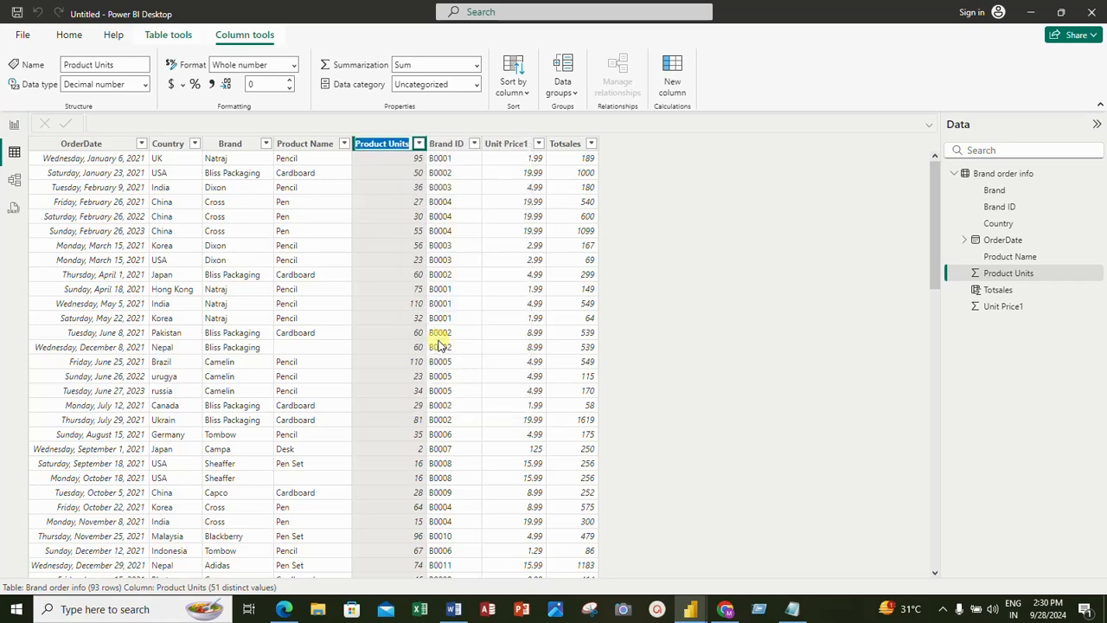
pyautogui.press('Escape')
pyautogui.write('price')
pyautogui.press('Escape')
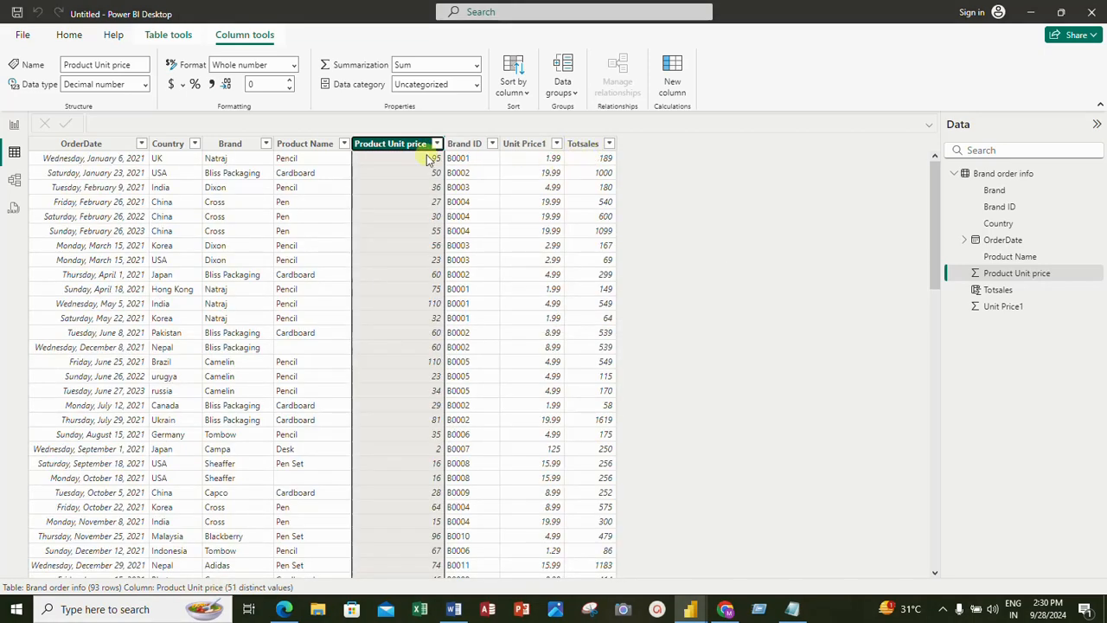
# Add a calculated column Avgsales to the Brand order info table, using AVERAGE on the Totsales column.
pyautogui.click(590, 147)
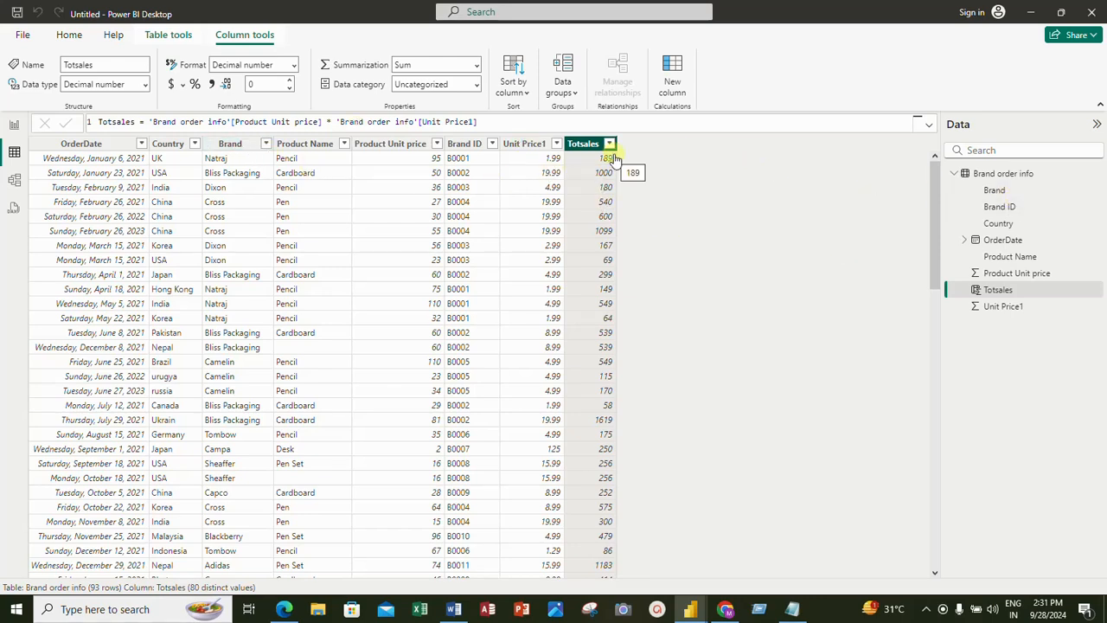
pyautogui.click(167, 35)
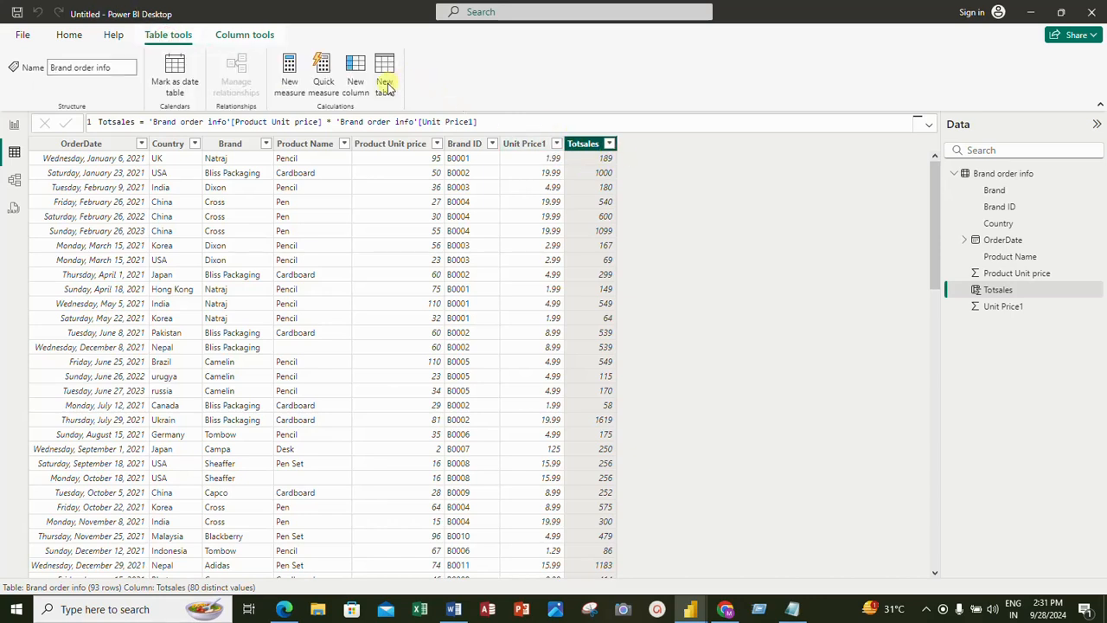
pyautogui.click(355, 83)
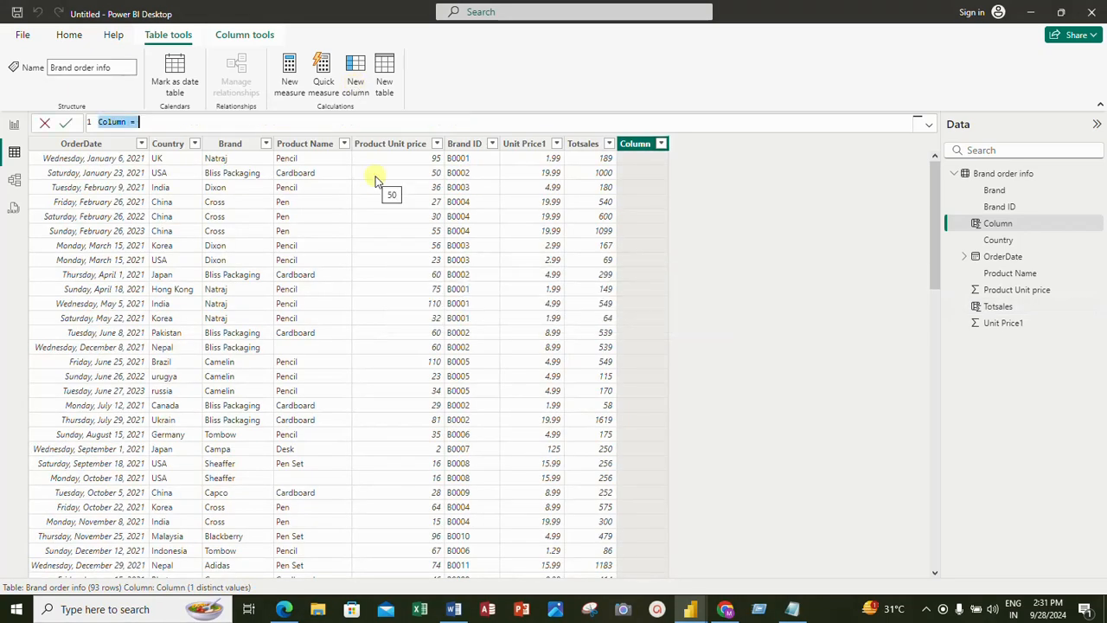
pyautogui.write('Av')
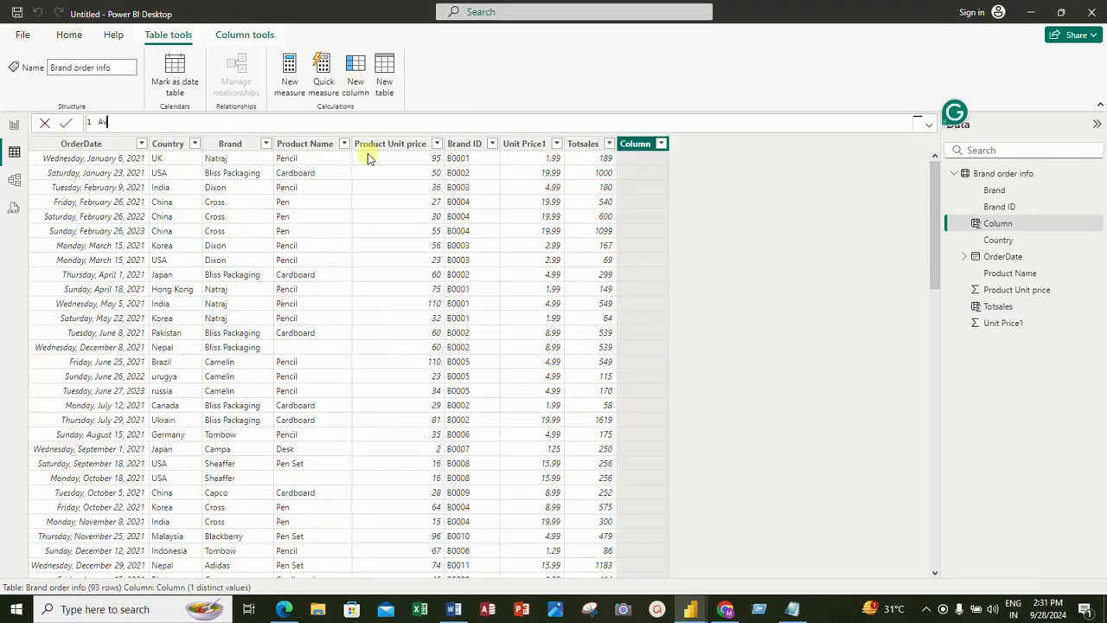
pyautogui.write('gsales = ave')
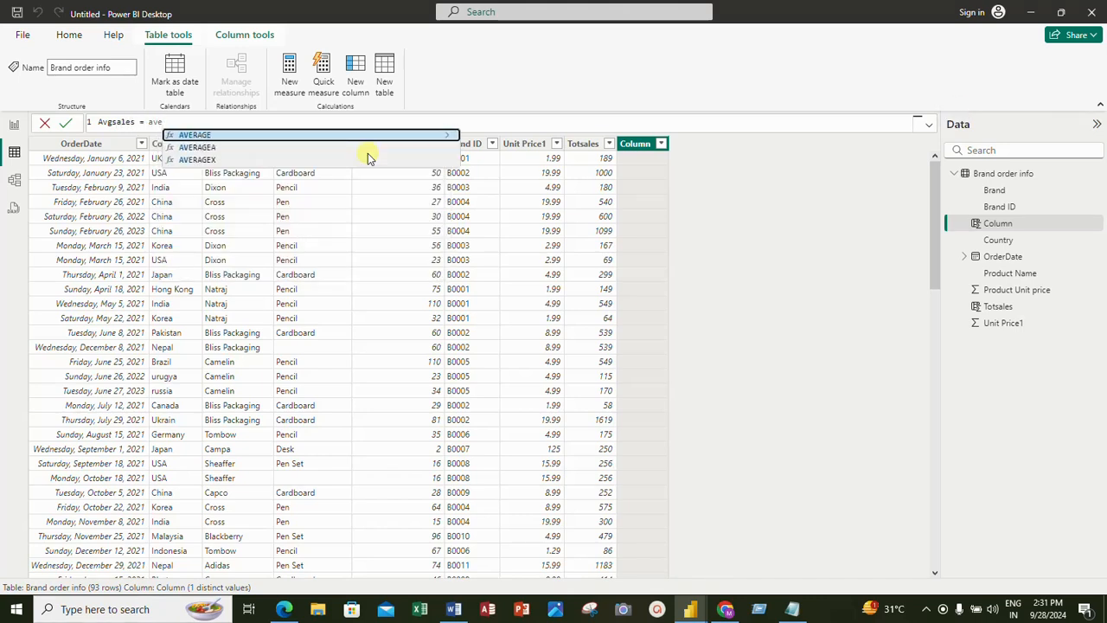
pyautogui.write('rage')
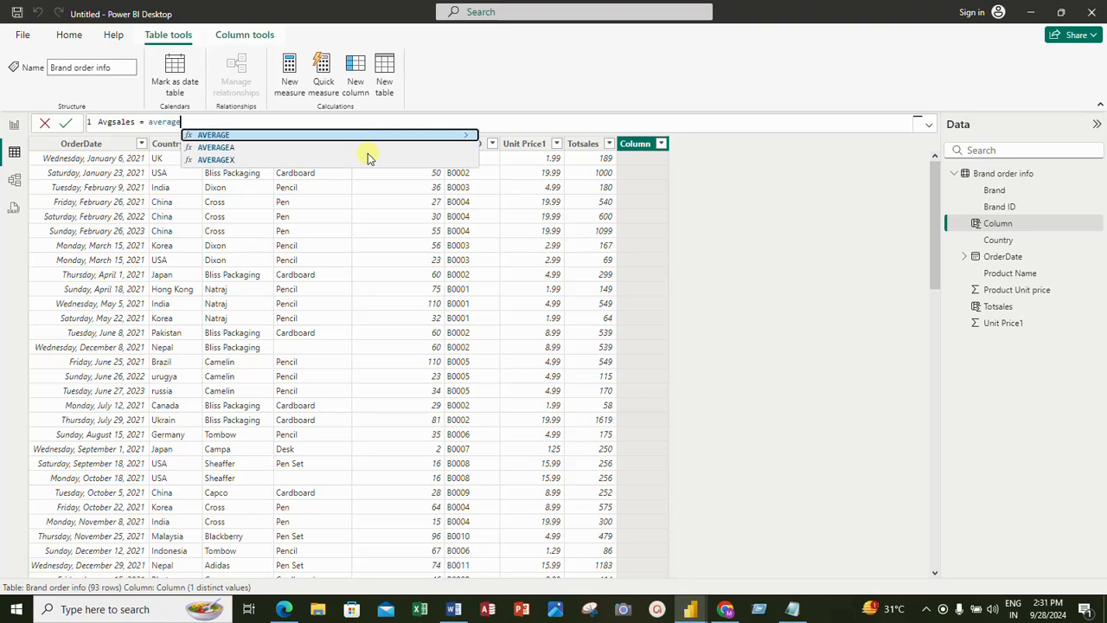
pyautogui.press('Tab')
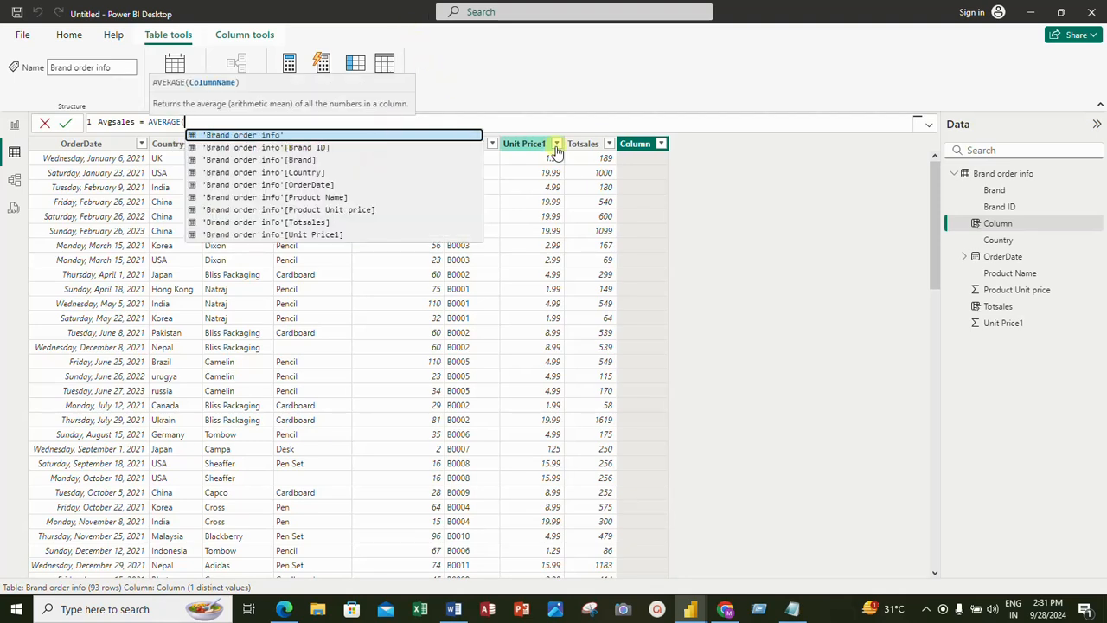
pyautogui.write('tot')
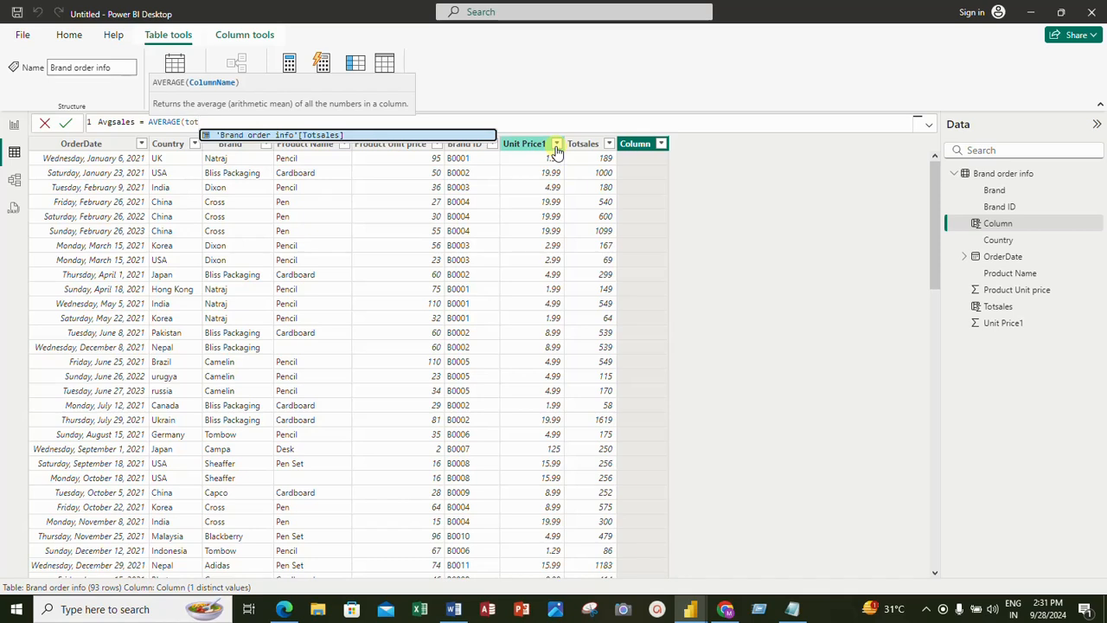
pyautogui.press('Tab')
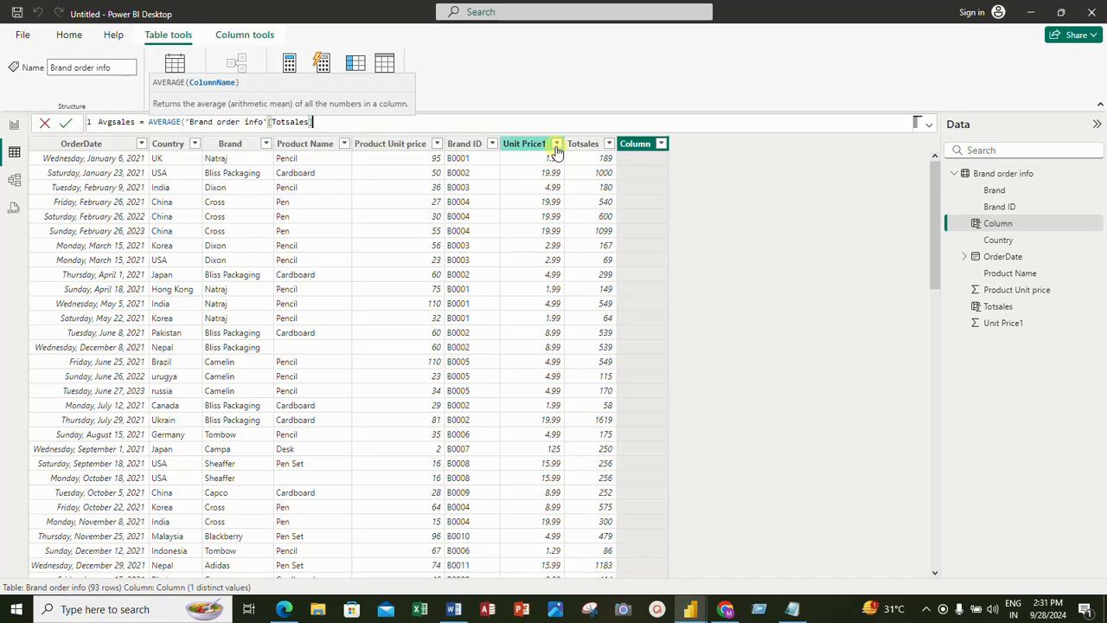
pyautogui.write(')')
pyautogui.press('Return')
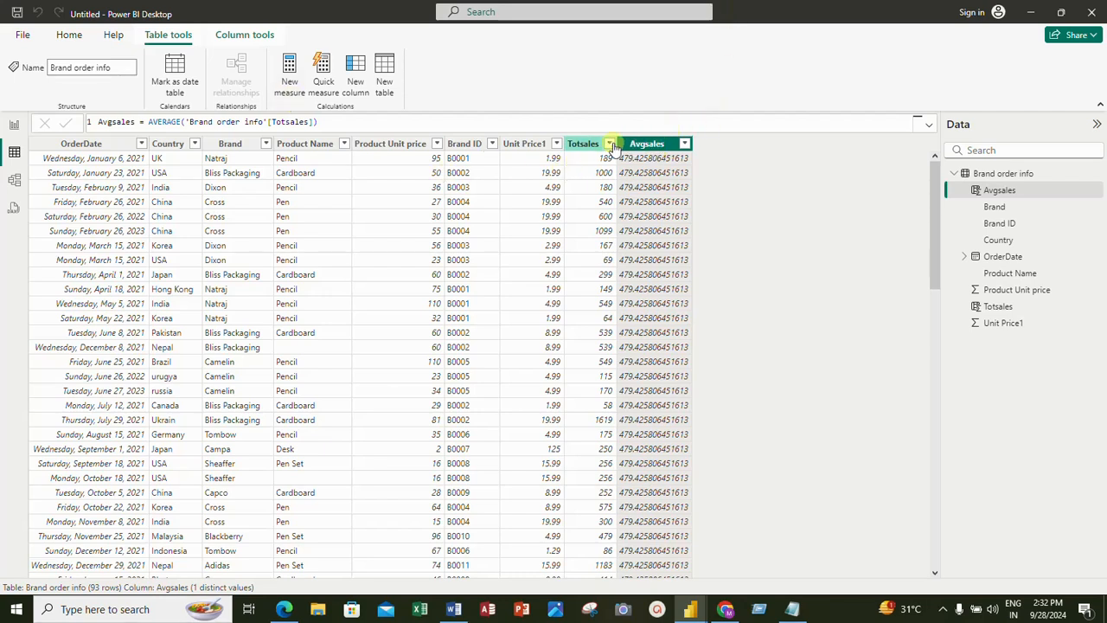
# Delete the Avgsales column from the table and select the Totsales column.
pyautogui.rightClick(650, 144)
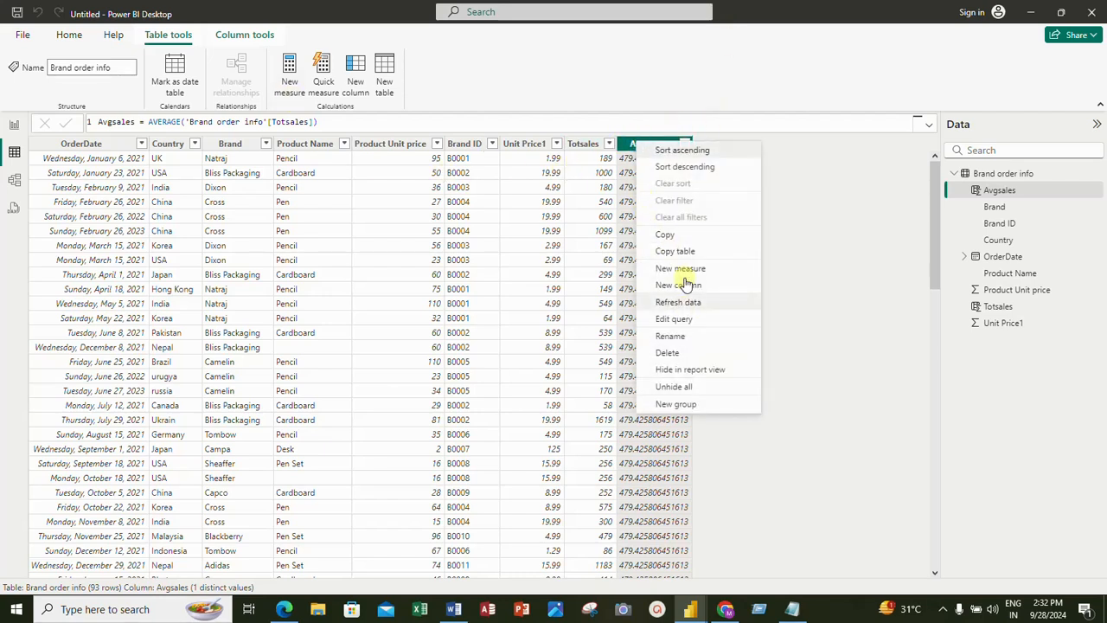
pyautogui.click(666, 354)
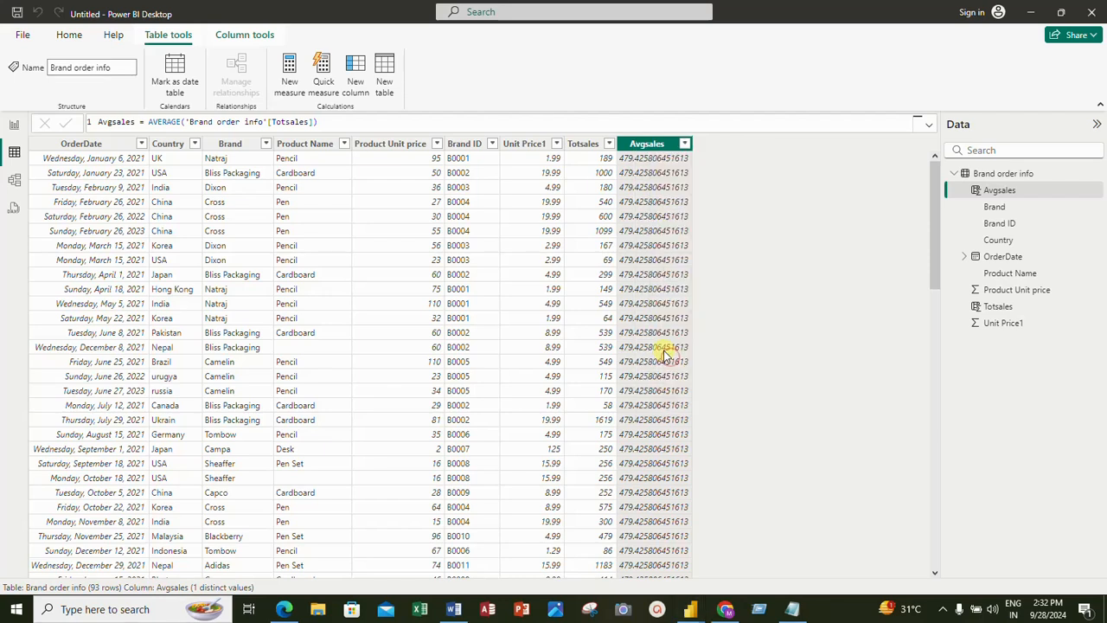
pyautogui.click(631, 333)
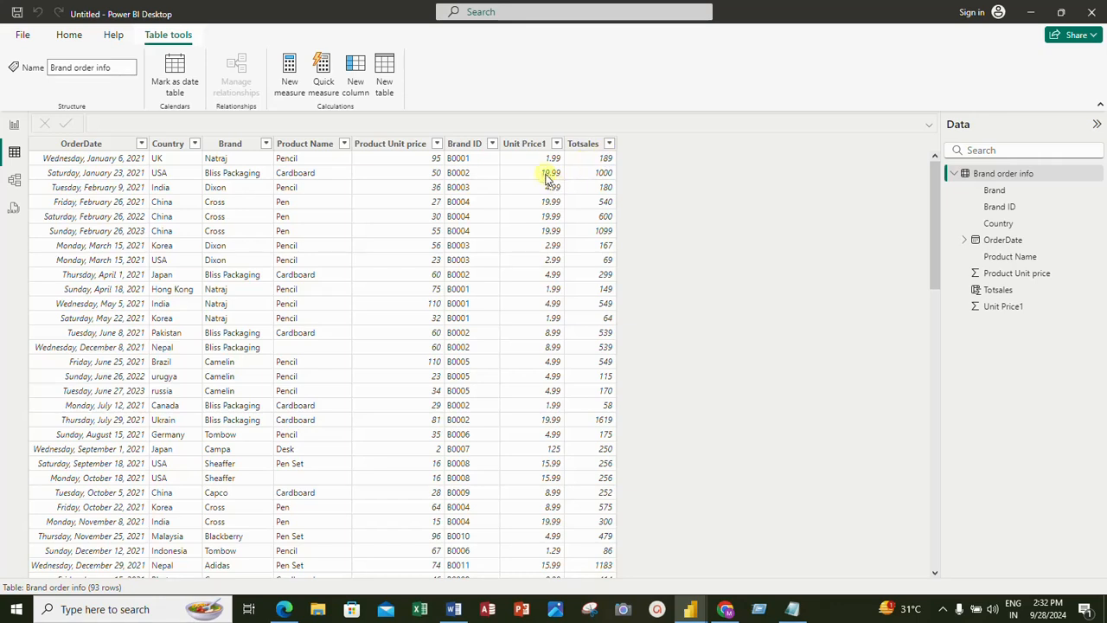
pyautogui.click(597, 145)
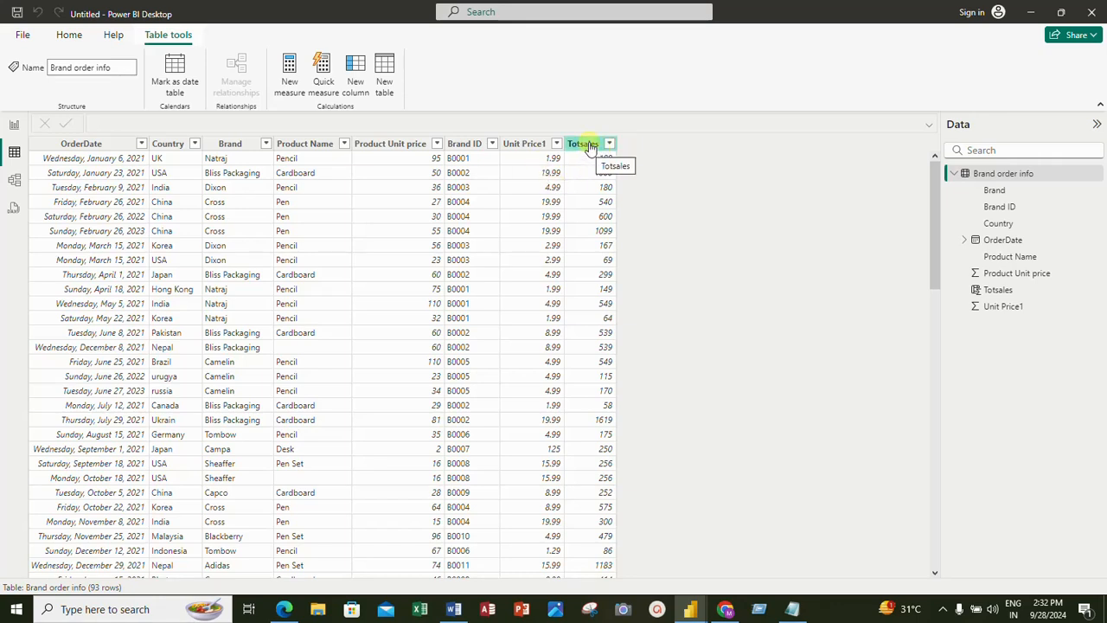
pyautogui.click(590, 147)
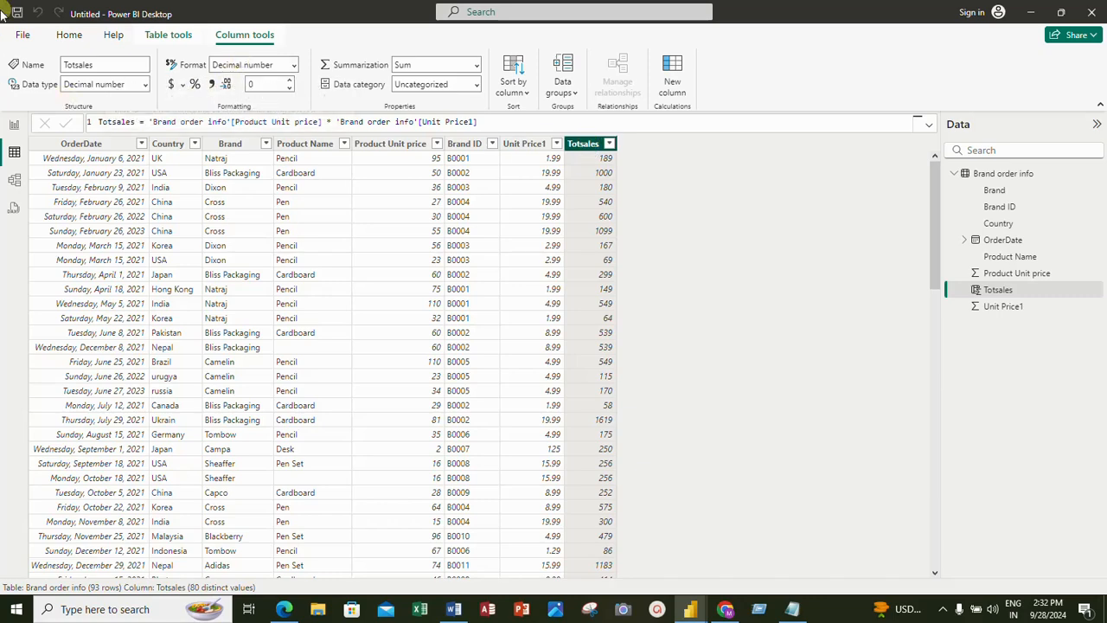
# In the report view, create a measure Totalsales_new that applies SUM to the Totsales column of the Brand order info table.
pyautogui.click(14, 127)
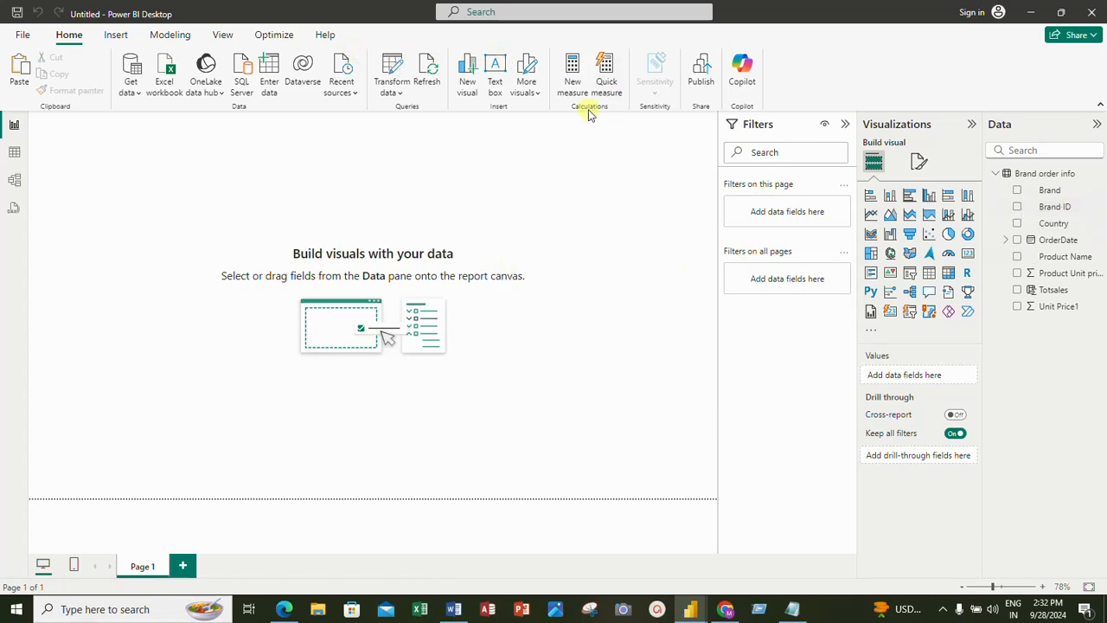
pyautogui.click(571, 83)
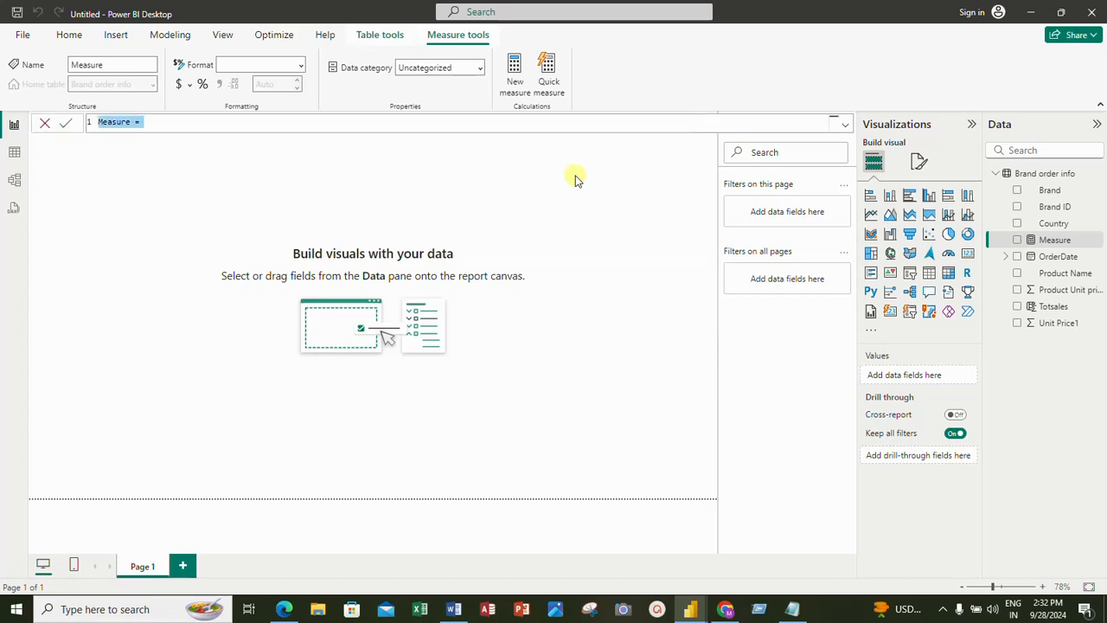
pyautogui.write('T')
pyautogui.press('BackSpace')
pyautogui.press('BackSpace')
pyautogui.press('BackSpace')
pyautogui.press('BackSpace')
pyautogui.write('To')
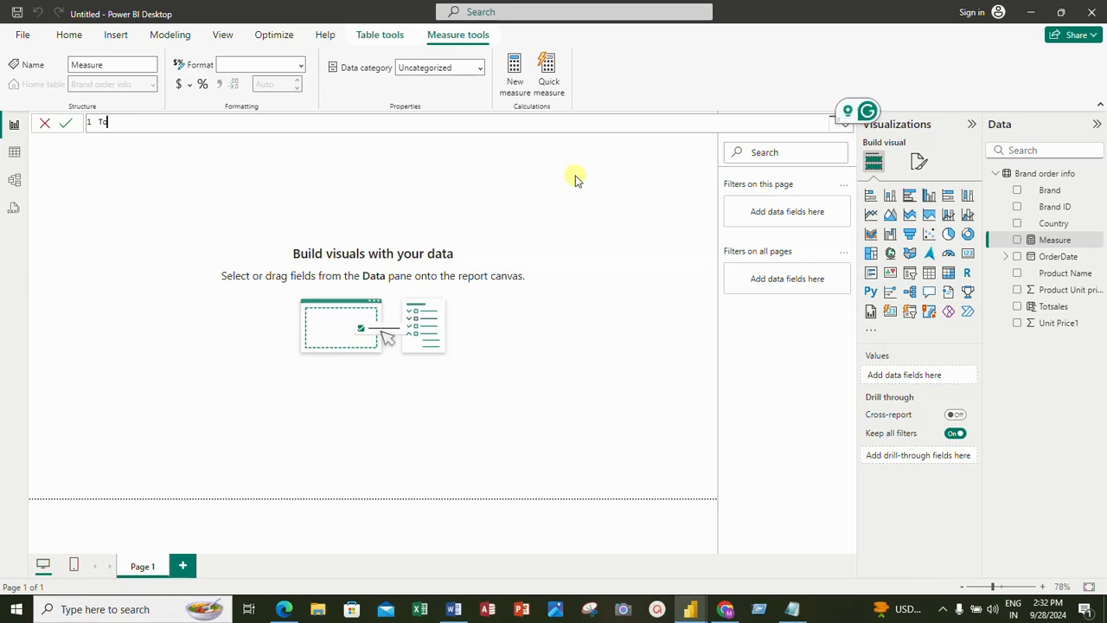
pyautogui.write('talsales11')
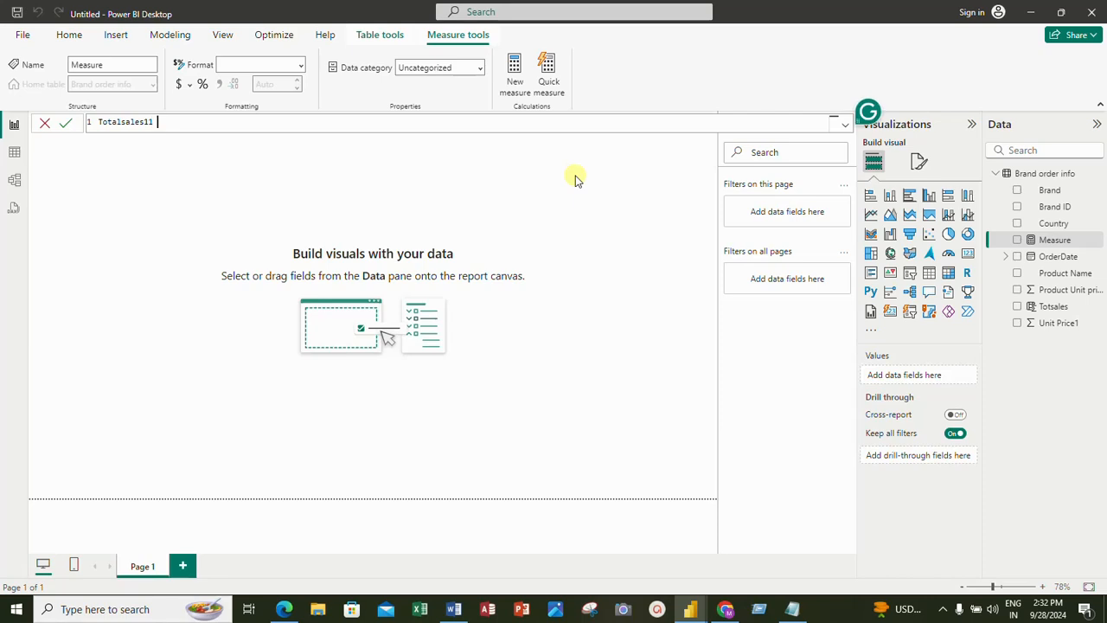
pyautogui.press('BackSpace')
pyautogui.press('BackSpace')
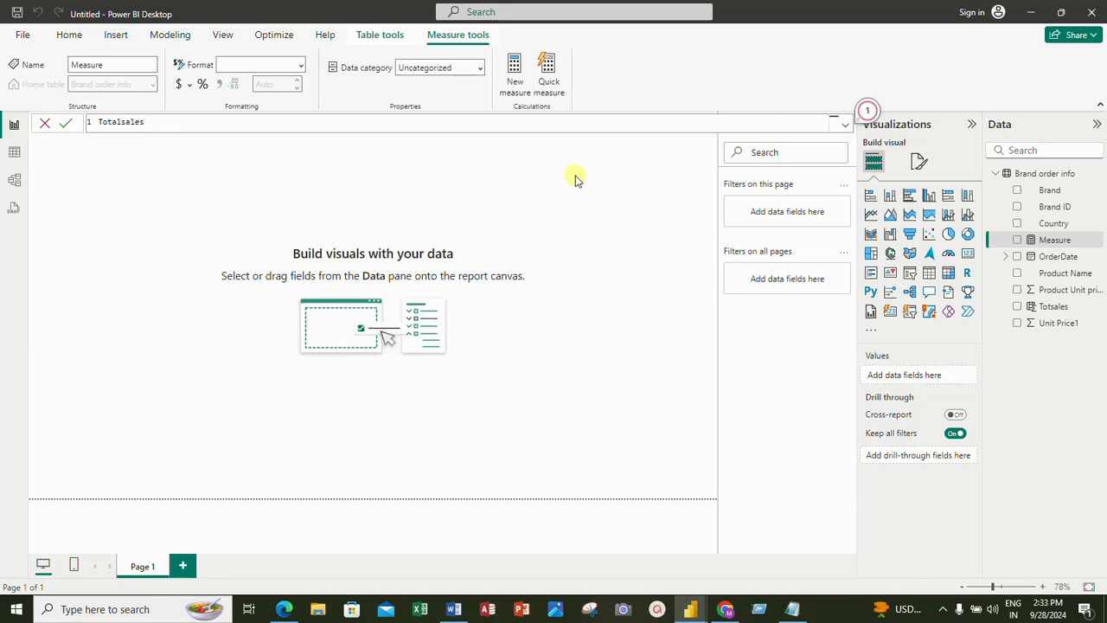
pyautogui.write('_new = ')
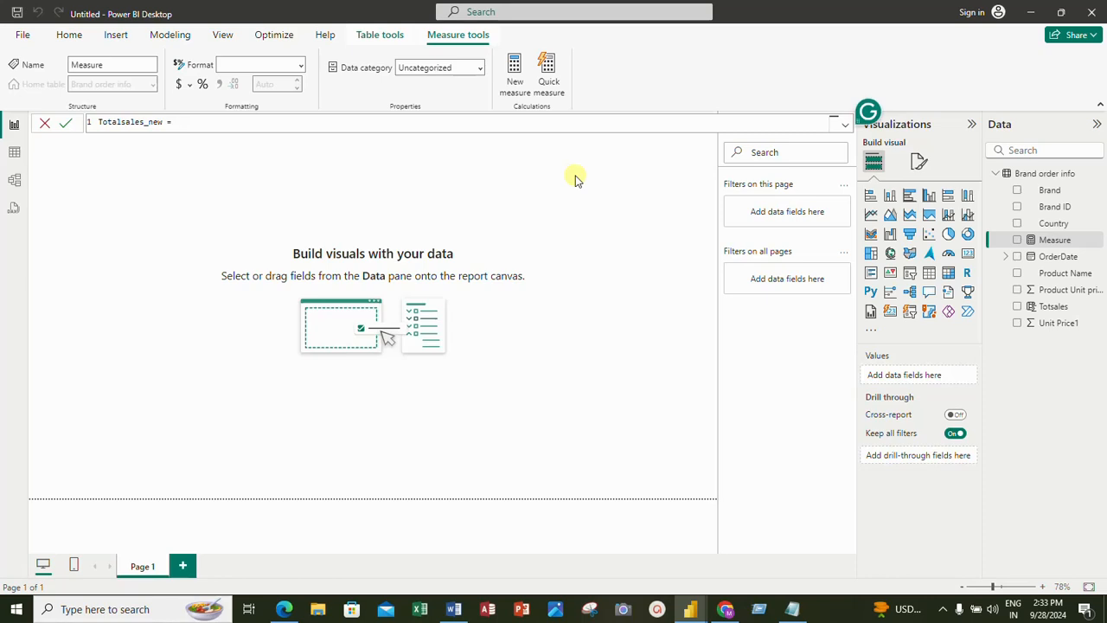
pyautogui.write('sum')
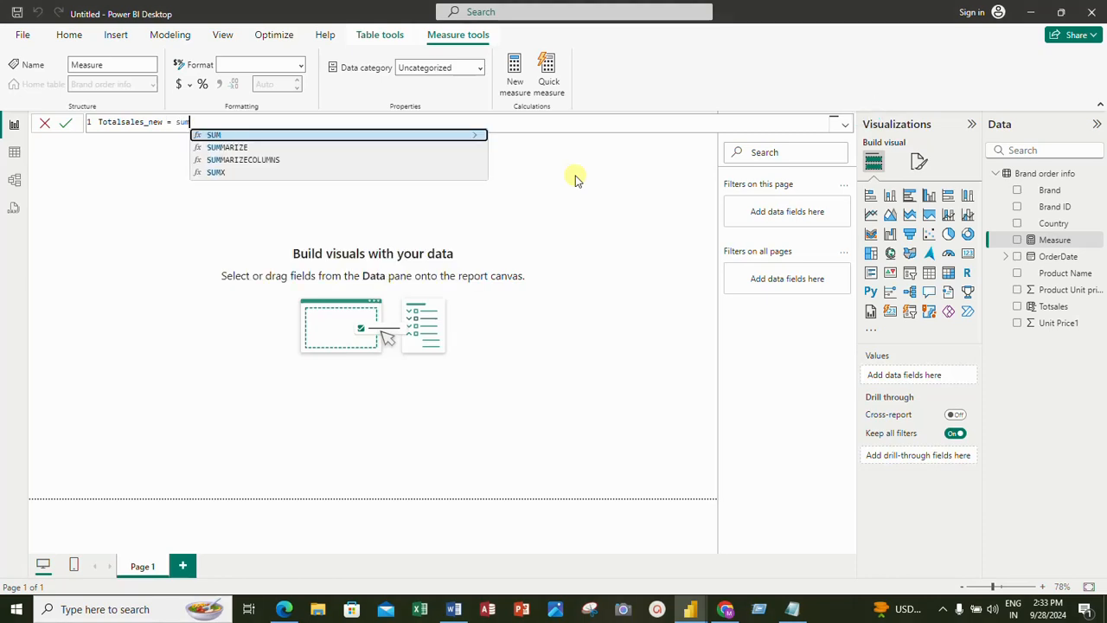
pyautogui.write('(')
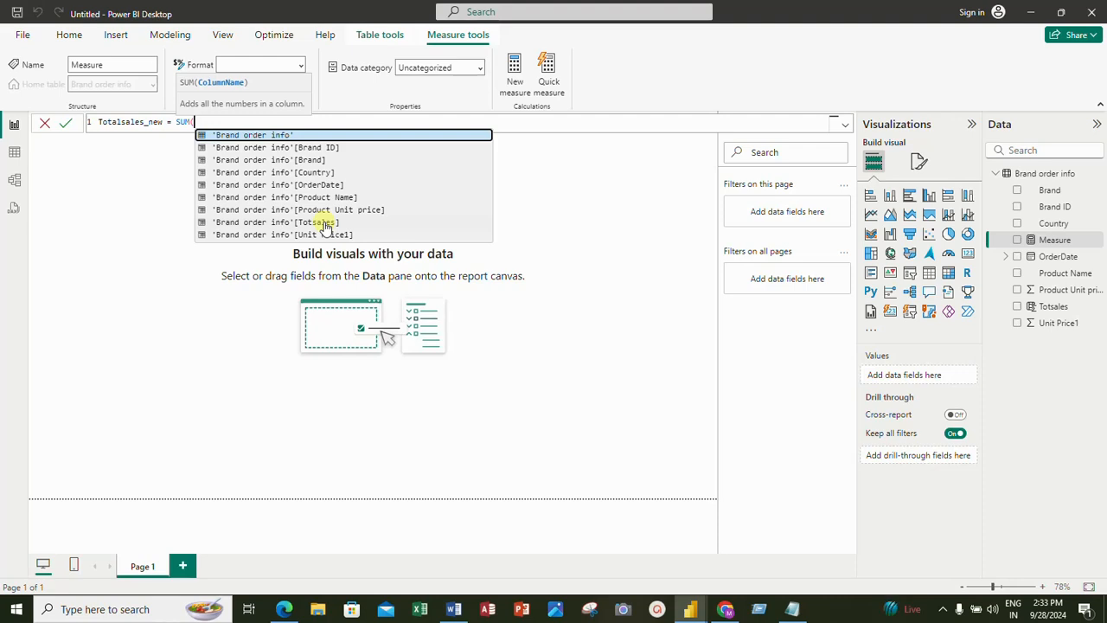
pyautogui.doubleClick(324, 225)
pyautogui.write(')')
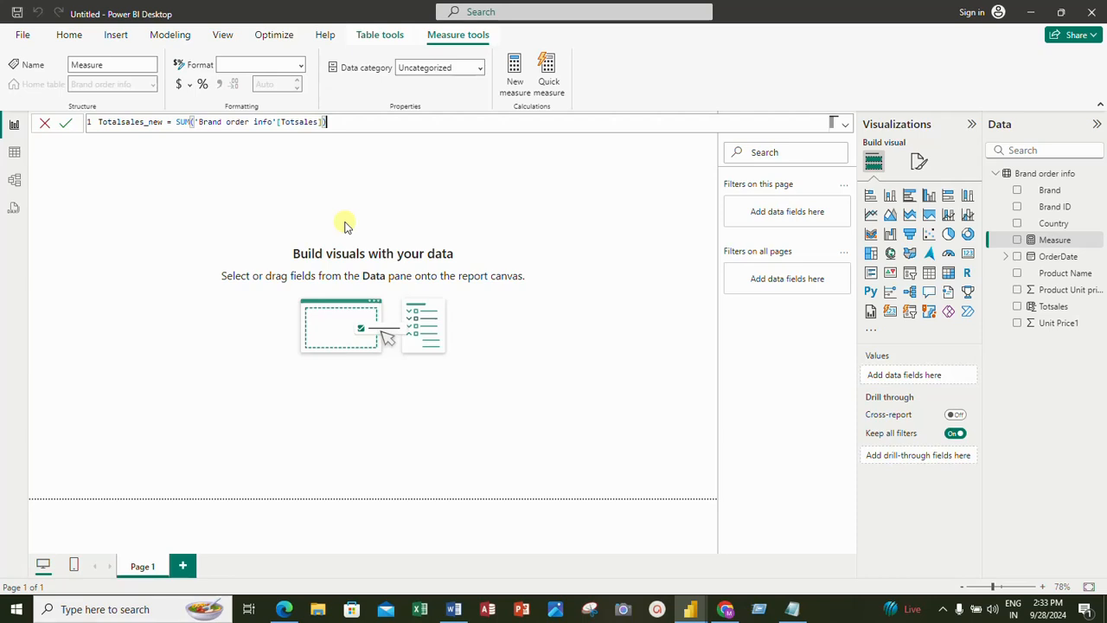
pyautogui.press('Return')
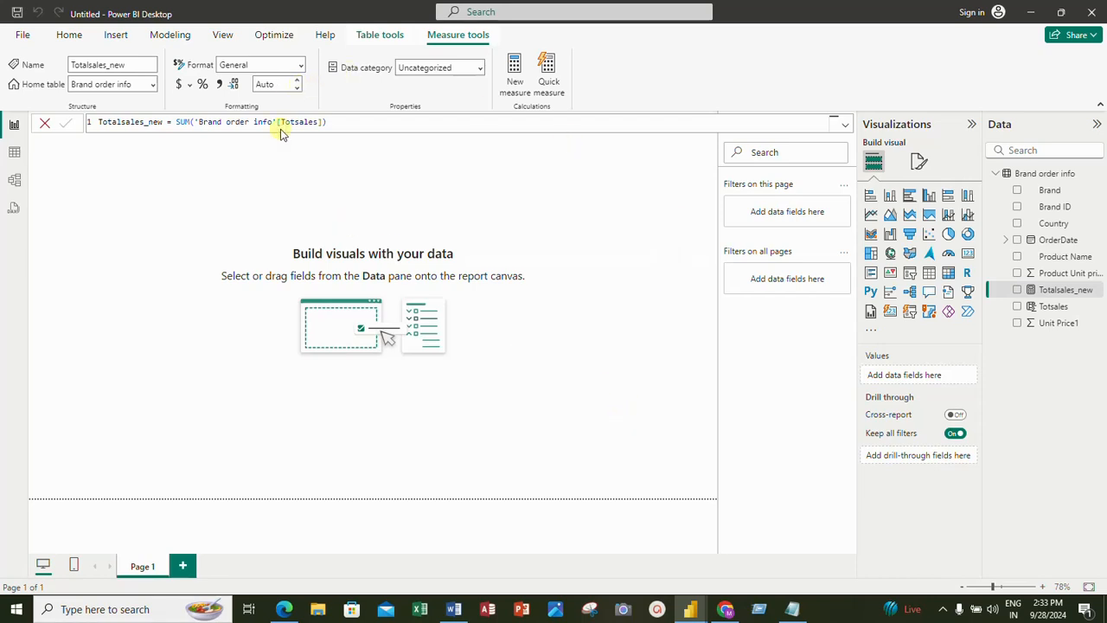
# Add a card visual showing the Totalsales_new measure to the report page and shrink the card.
pyautogui.click(287, 170)
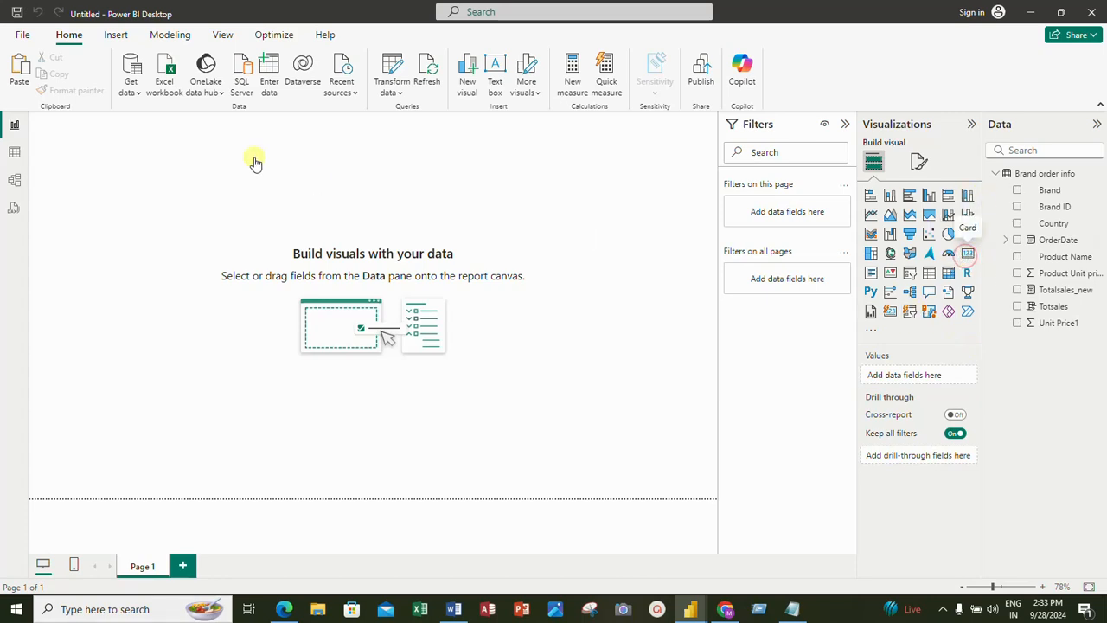
pyautogui.click(967, 254)
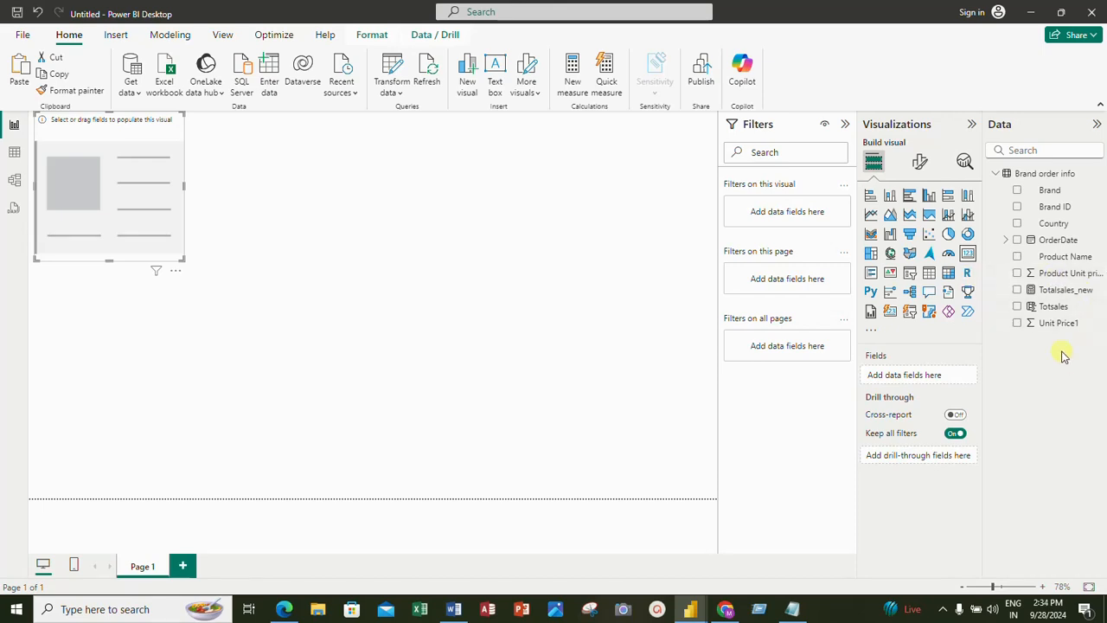
pyautogui.click(1017, 290)
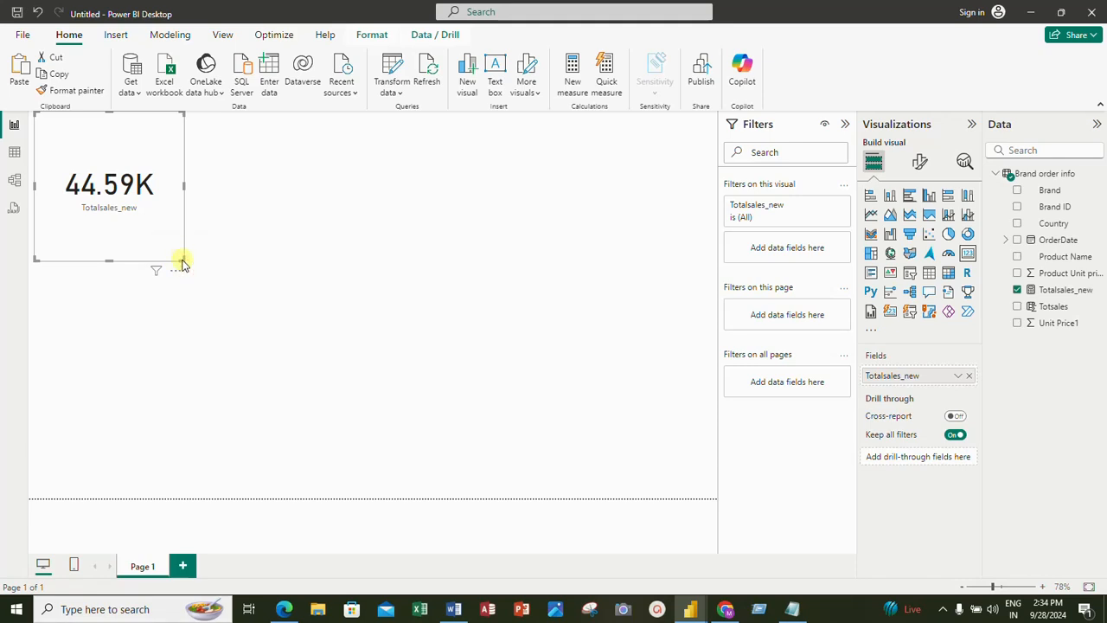
pyautogui.moveTo(181, 261); pyautogui.dragTo(171, 207)
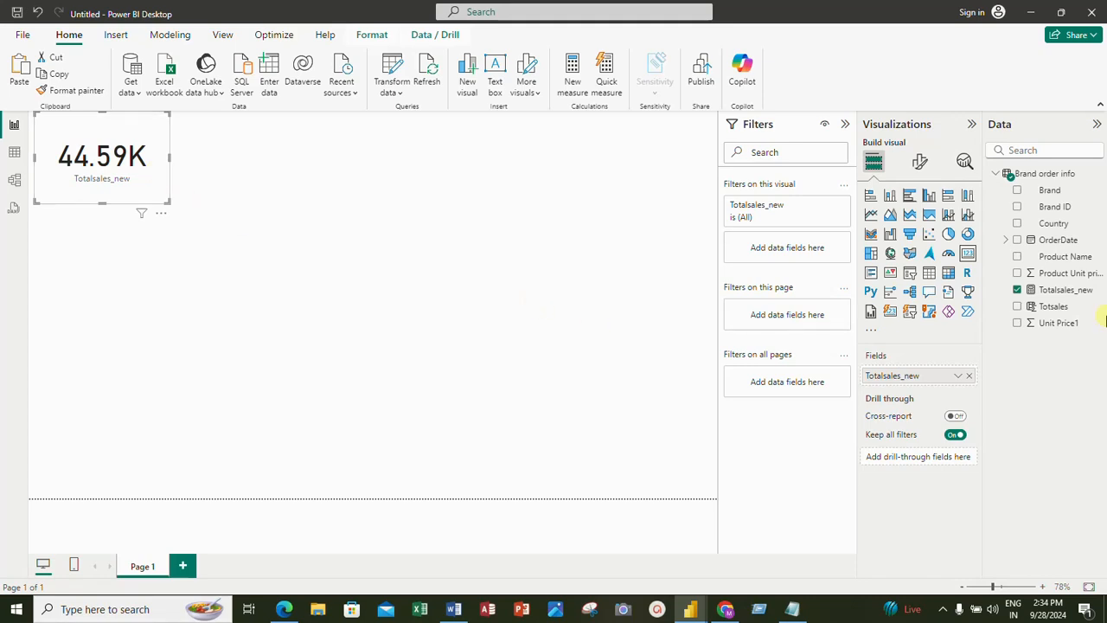
# Set the Totalsales_new card's callout value display units to None and make the card slightly taller.
pyautogui.click(1060, 292)
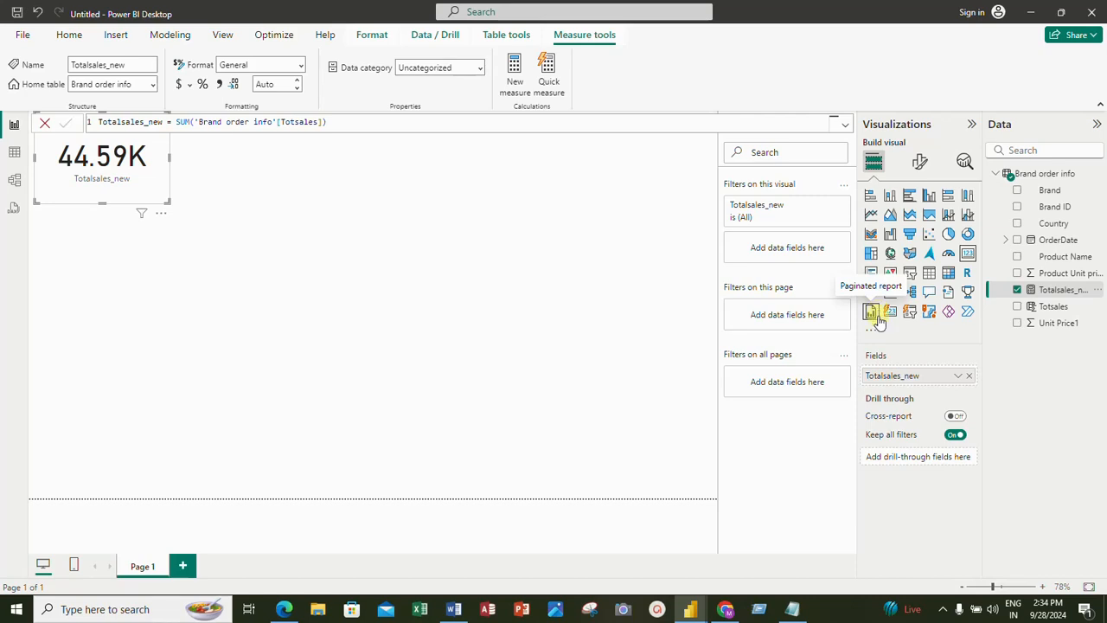
pyautogui.click(922, 160)
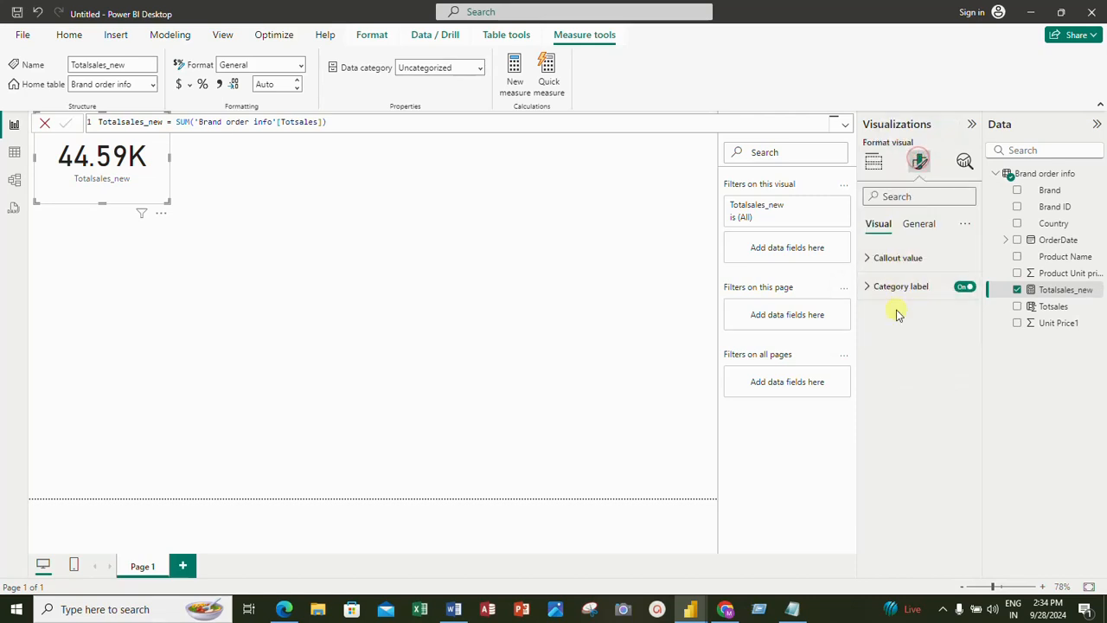
pyautogui.click(916, 225)
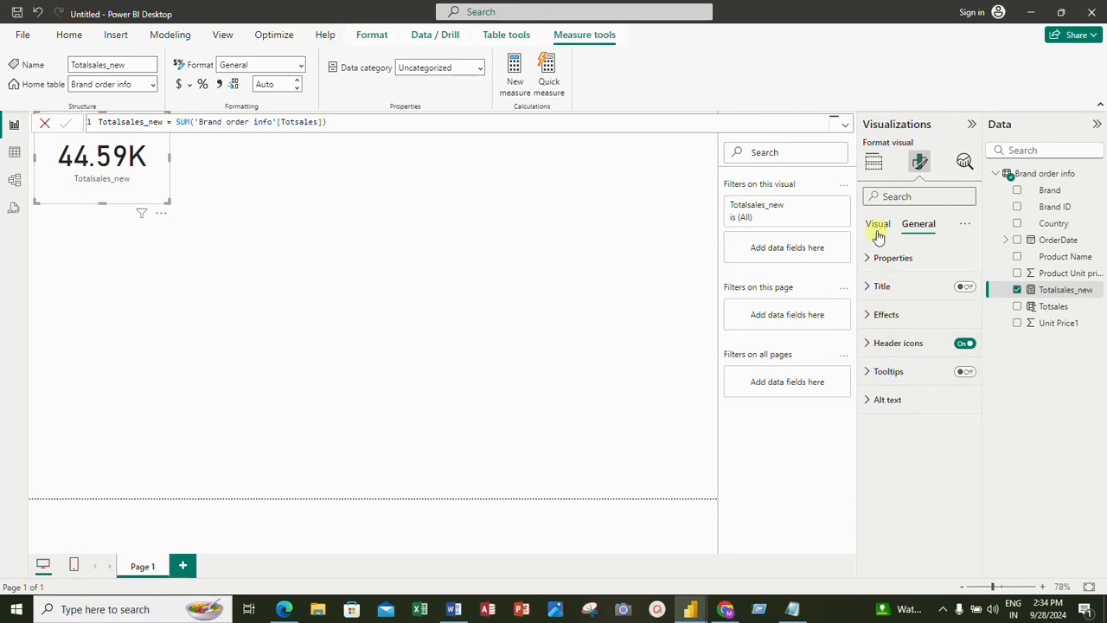
pyautogui.click(877, 229)
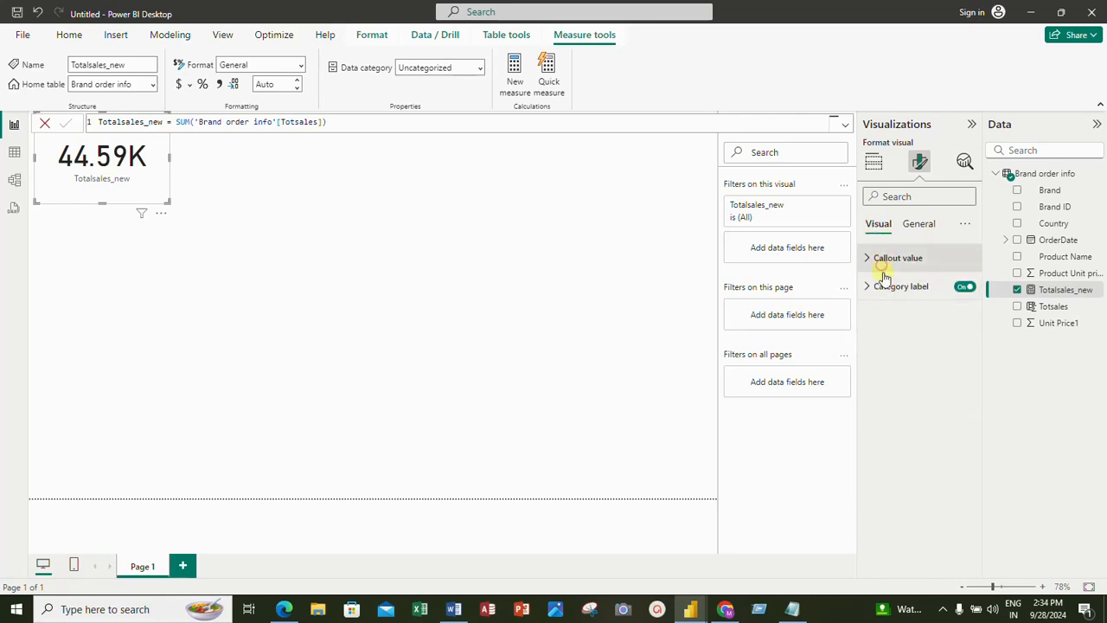
pyautogui.click(881, 267)
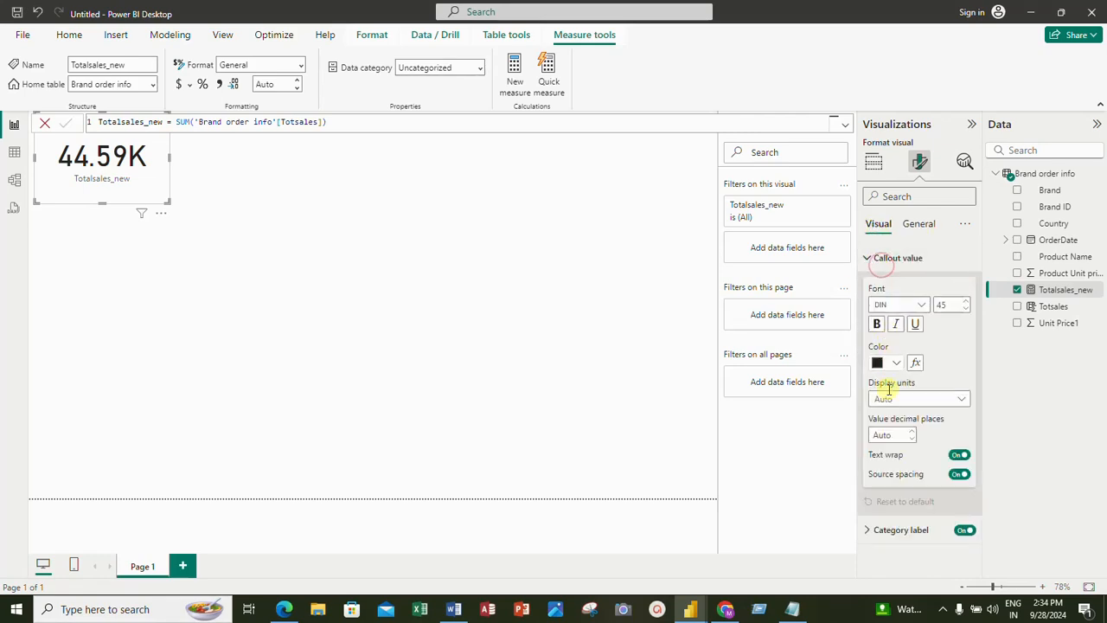
pyautogui.click(962, 398)
pyautogui.click(891, 430)
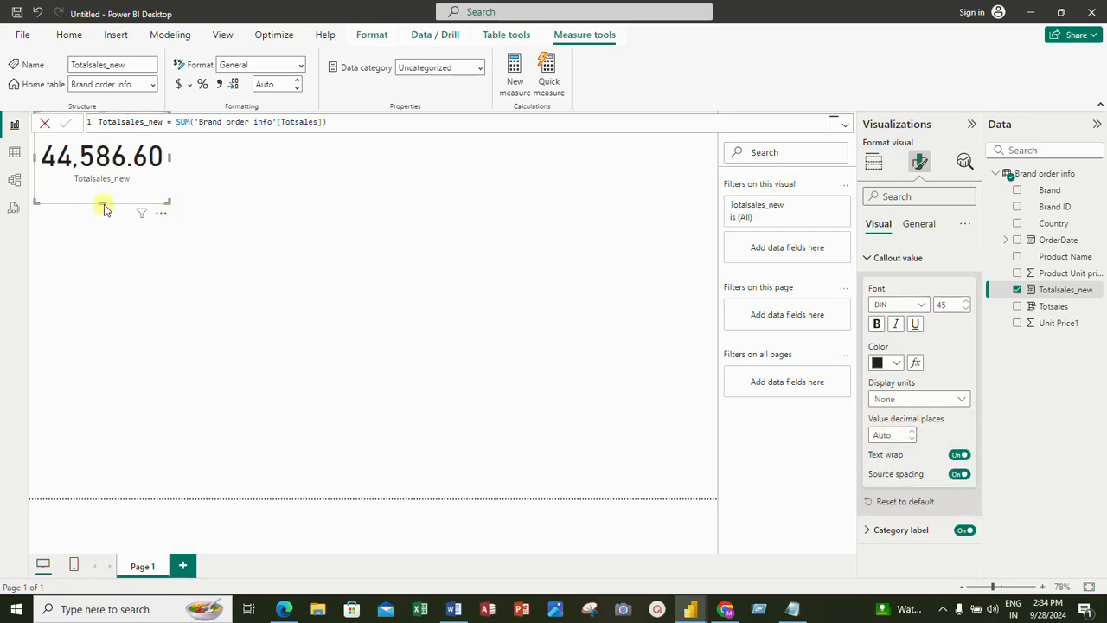
pyautogui.moveTo(103, 208); pyautogui.dragTo(95, 239)
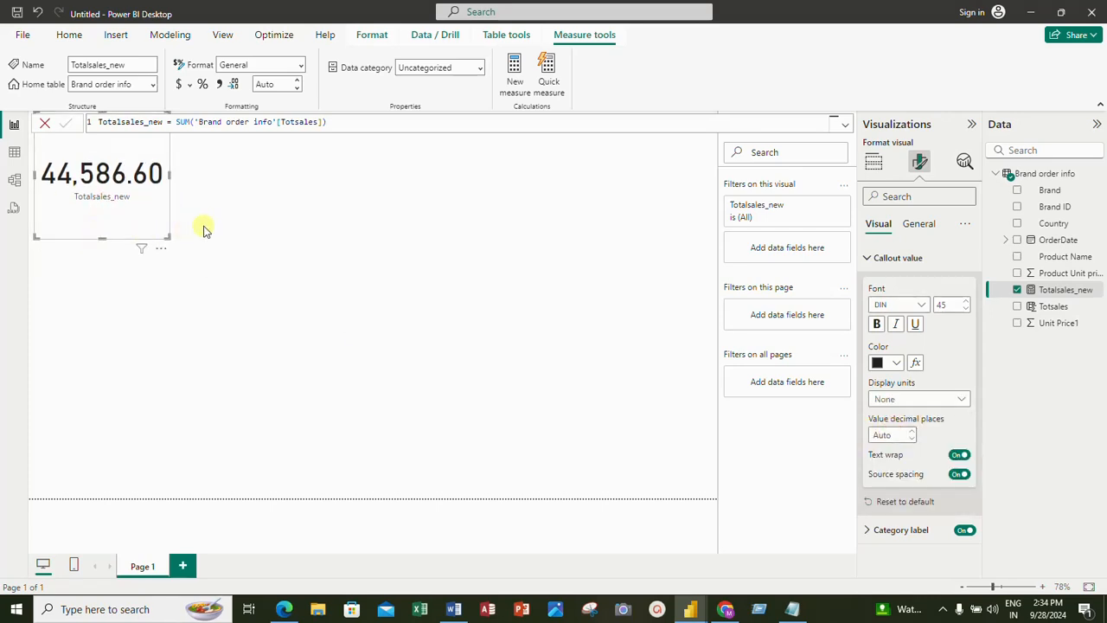
pyautogui.click(225, 184)
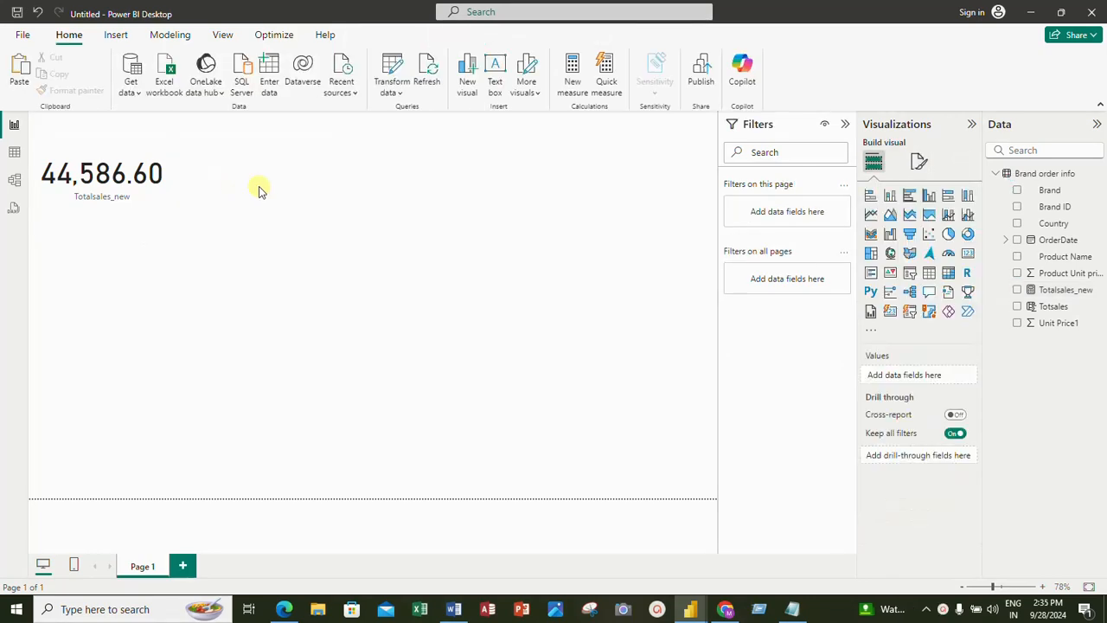
# Duplicate the Totalsales_new card twice and line up the copies in a row beside the original.
pyautogui.click(159, 151)
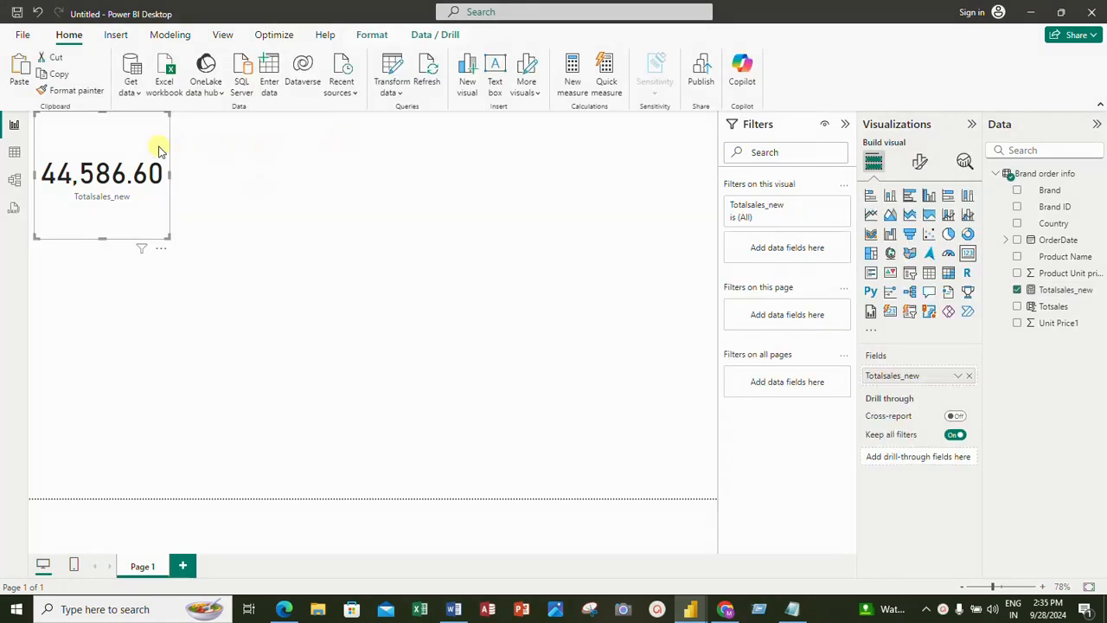
pyautogui.click(316, 180)
pyautogui.hotkey('ctrl', 'v')
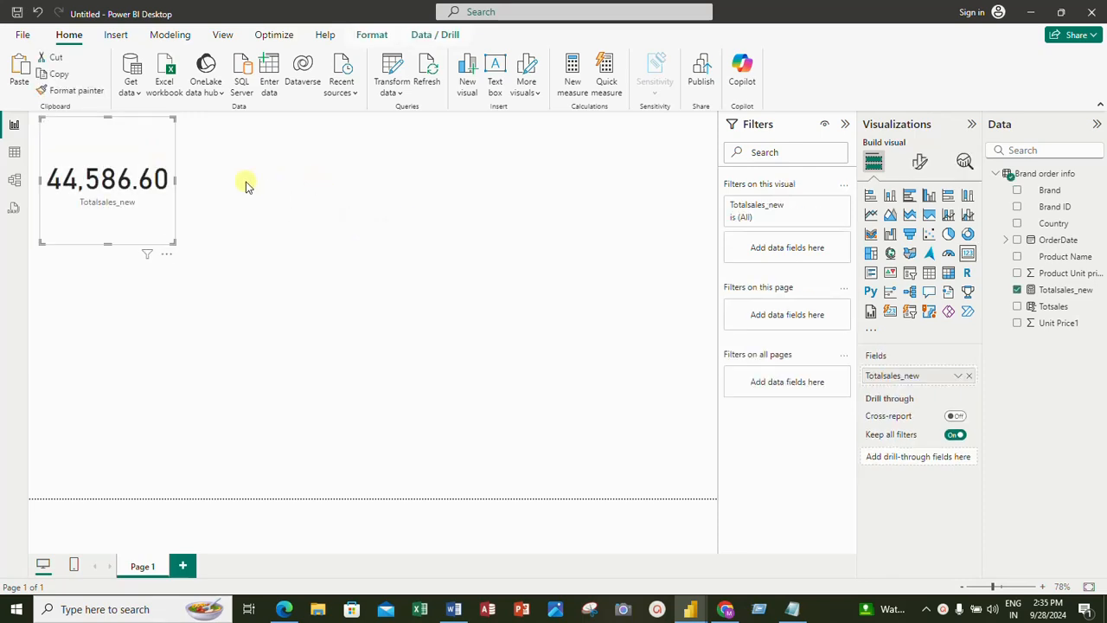
pyautogui.moveTo(146, 135); pyautogui.dragTo(308, 130)
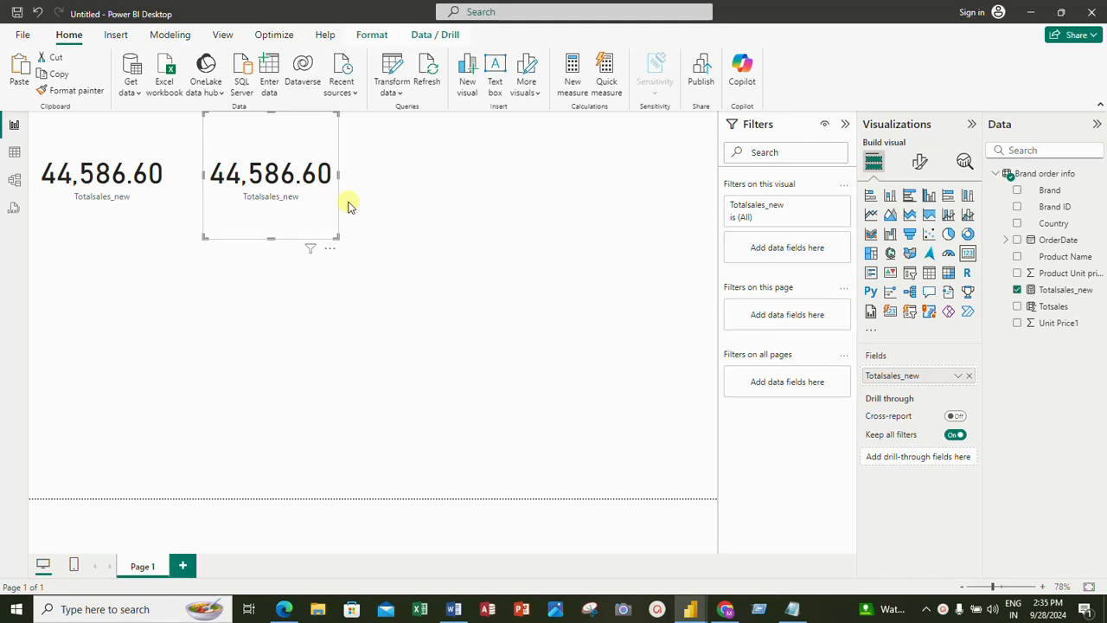
pyautogui.click(92, 129)
pyautogui.hotkey('ctrl', 'v')
pyautogui.moveTo(112, 144); pyautogui.dragTo(458, 129)
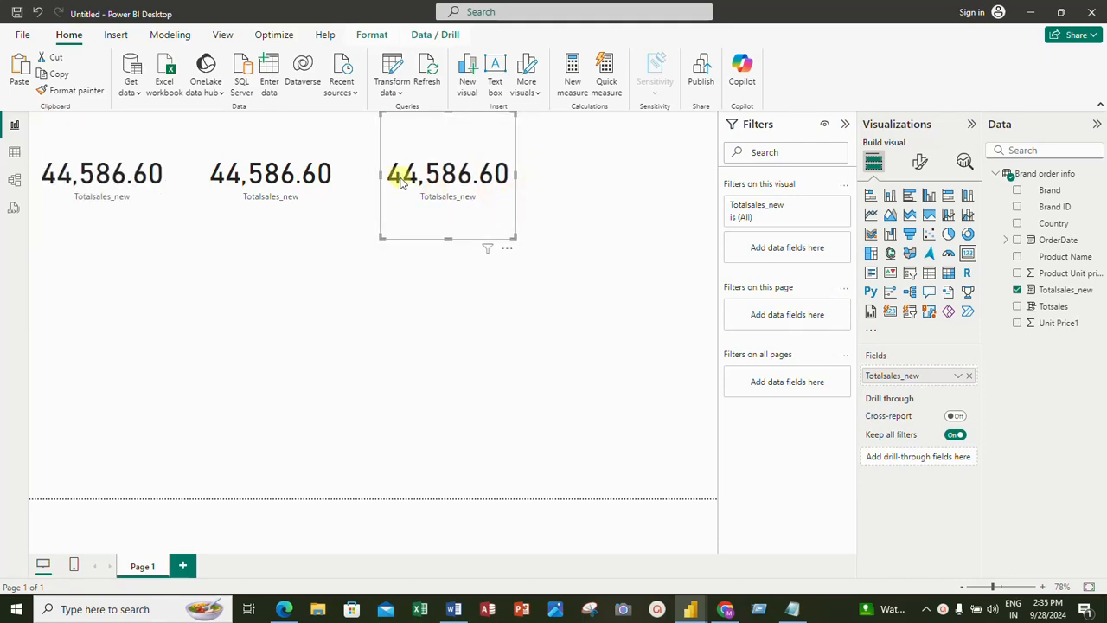
pyautogui.click(257, 131)
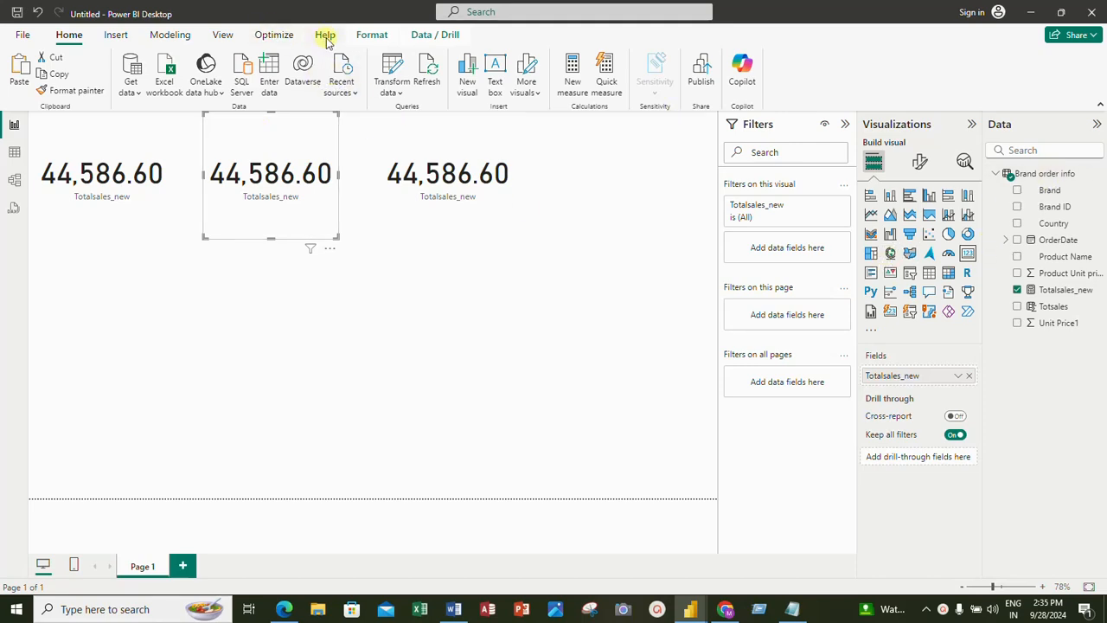
pyautogui.click(568, 85)
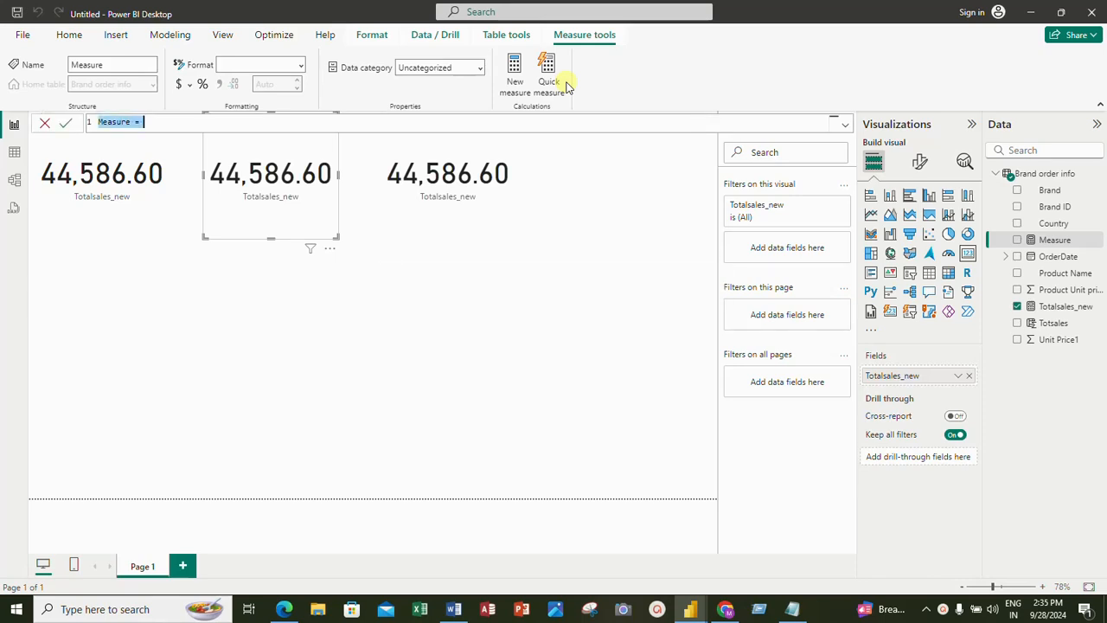
pyautogui.write('A')
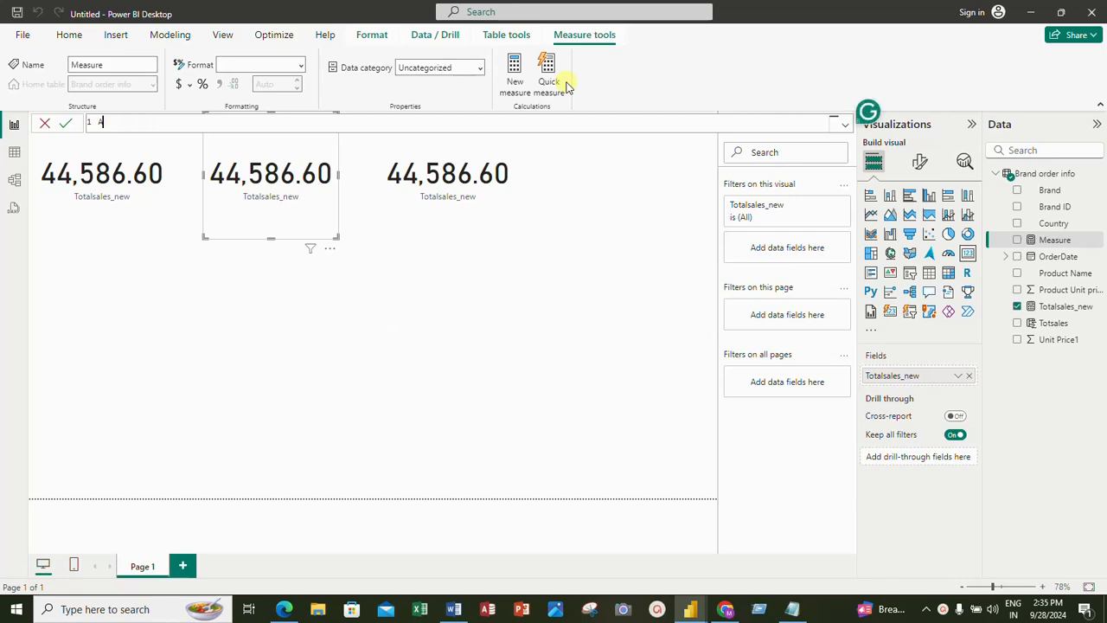
pyautogui.write('verageunit =')
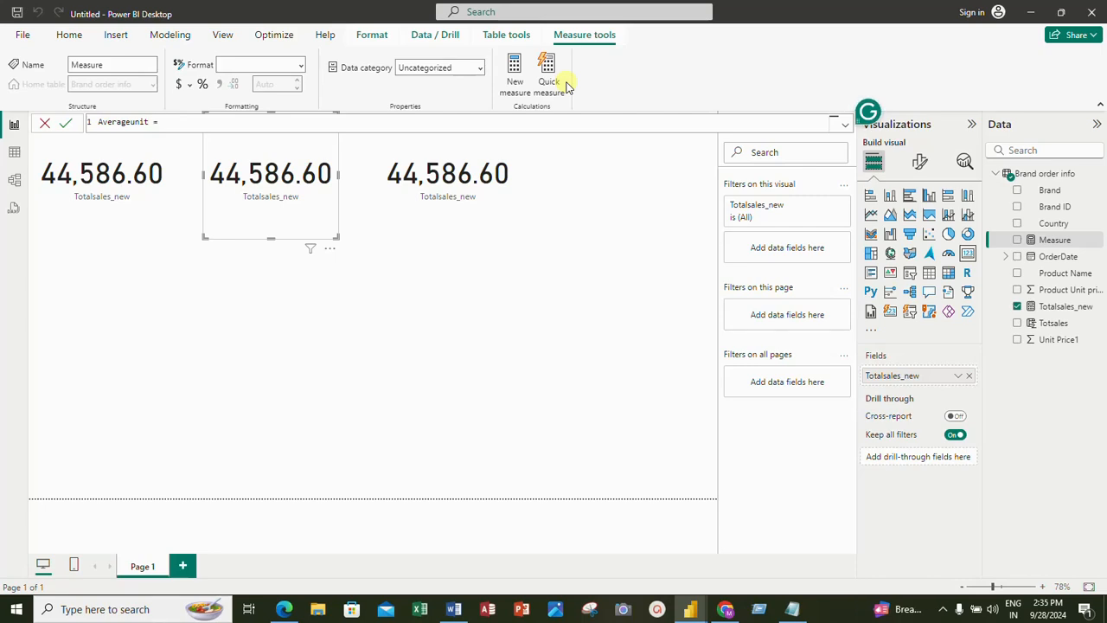
pyautogui.write(' average')
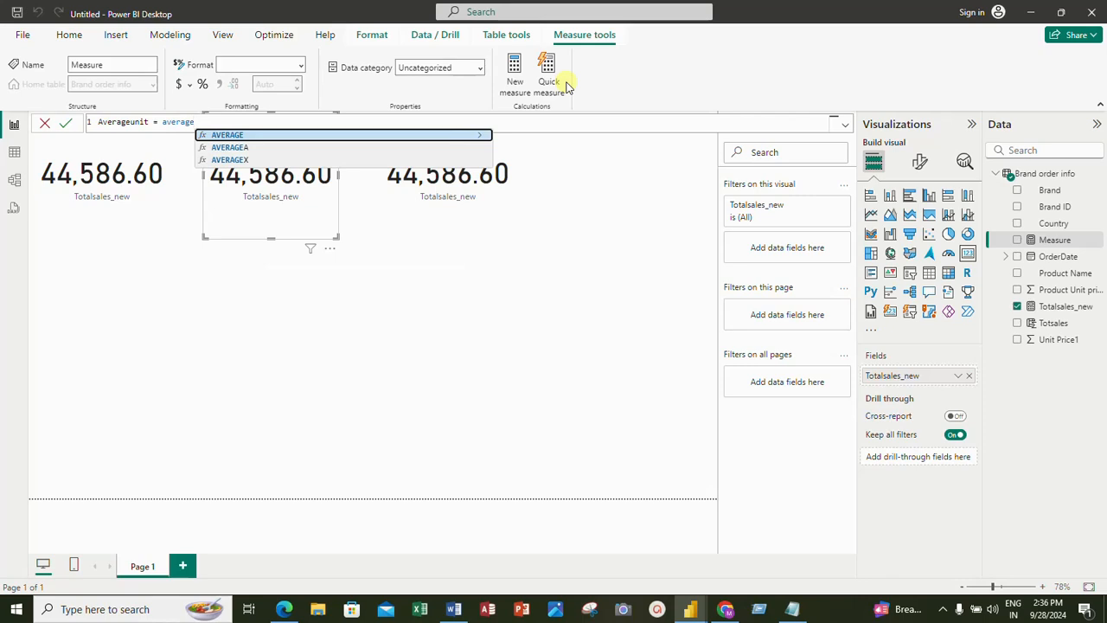
pyautogui.press('Tab')
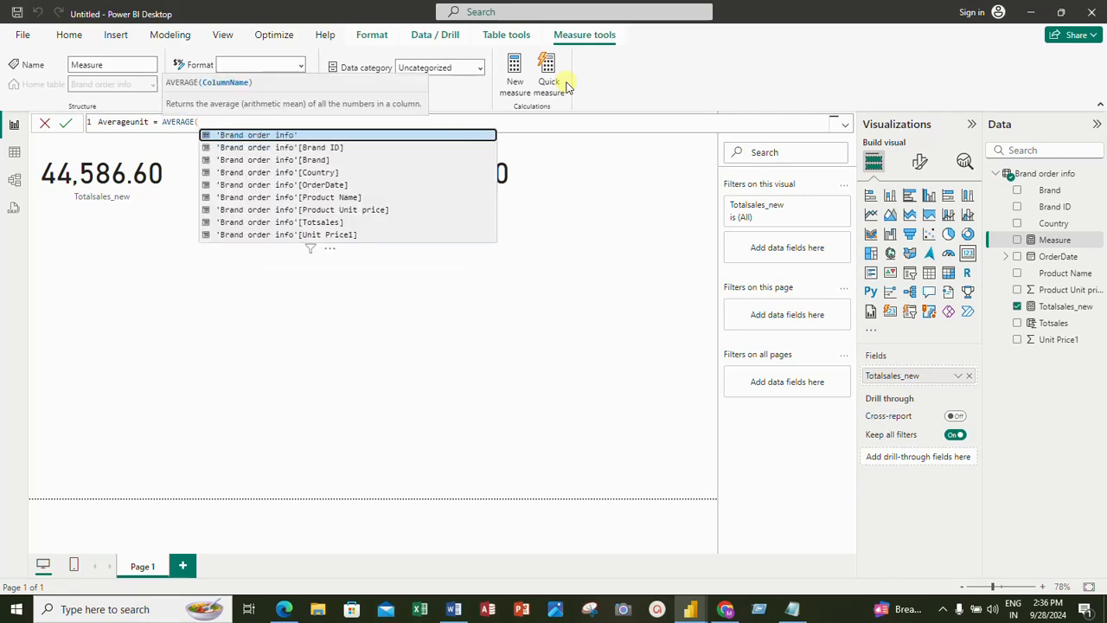
pyautogui.press('Down')
pyautogui.press('Down')
pyautogui.press('Down')
pyautogui.press('Down')
pyautogui.press('Down')
pyautogui.press('Down')
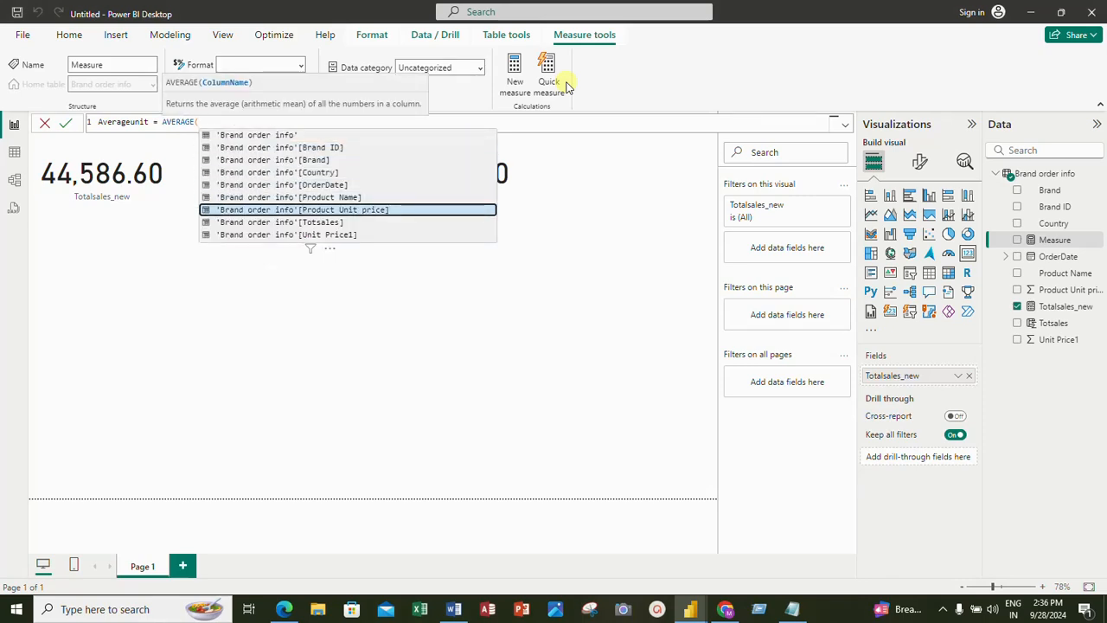
pyautogui.press('Up')
pyautogui.press('Up')
pyautogui.press('Up')
pyautogui.press('Up')
pyautogui.press('Up')
pyautogui.press('Up')
pyautogui.press('Down')
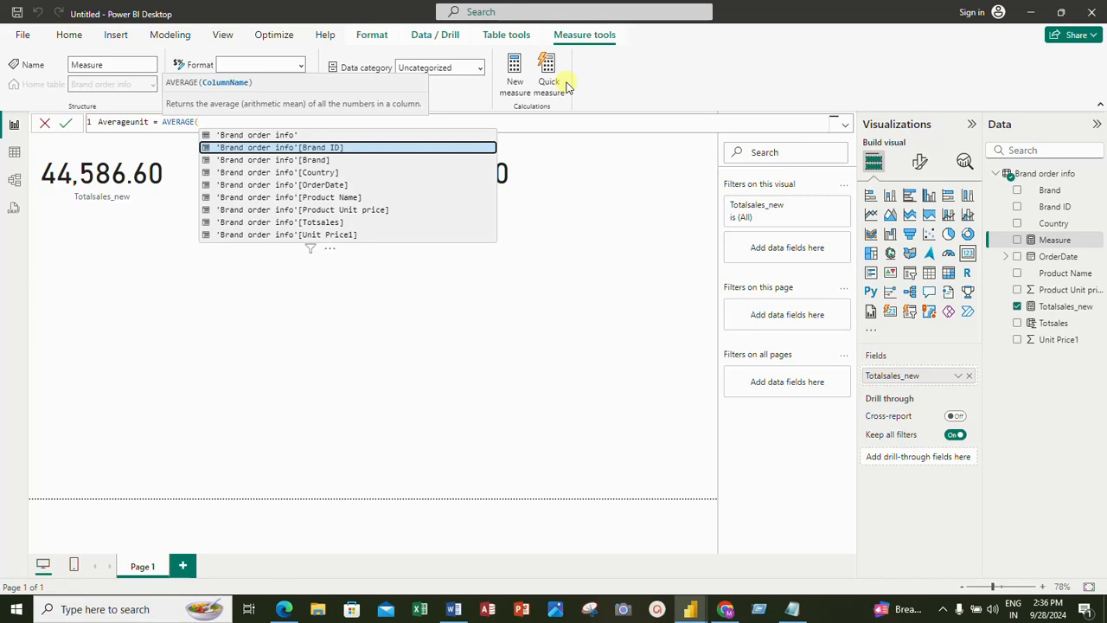
pyautogui.press('Down')
pyautogui.press('Down')
pyautogui.press('Down')
pyautogui.press('Down')
pyautogui.press('Down')
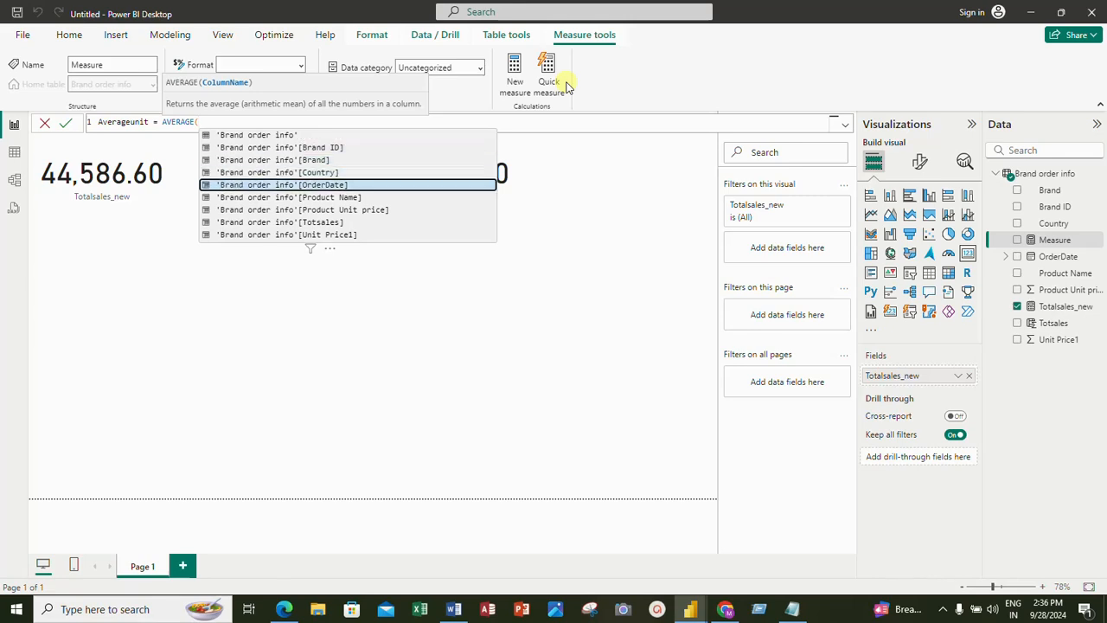
pyautogui.press('Down')
pyautogui.press('Down')
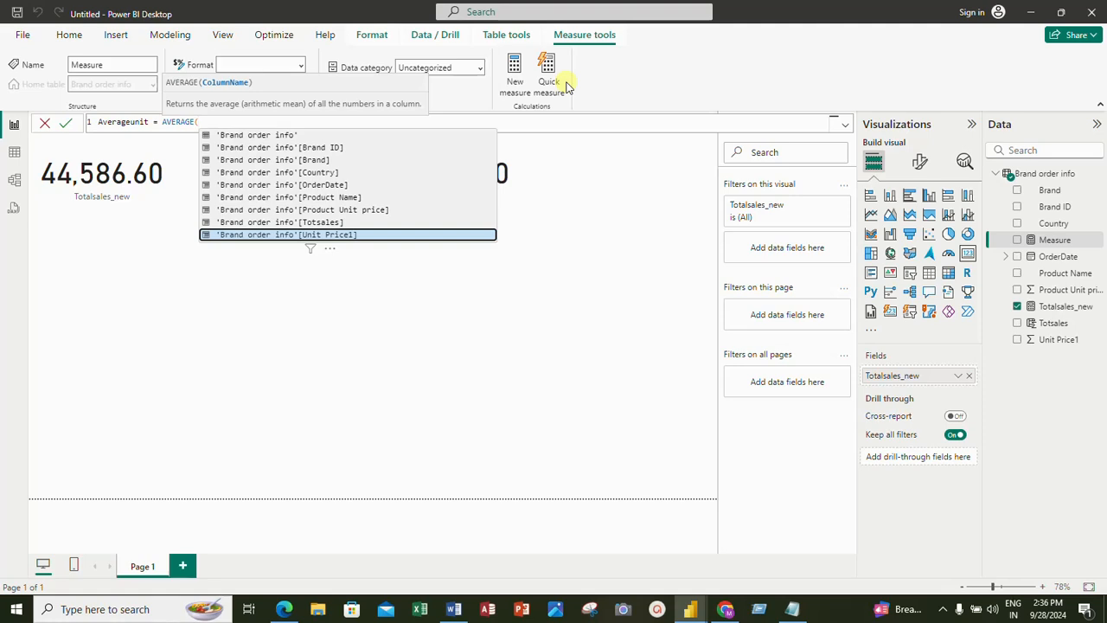
pyautogui.press('Up')
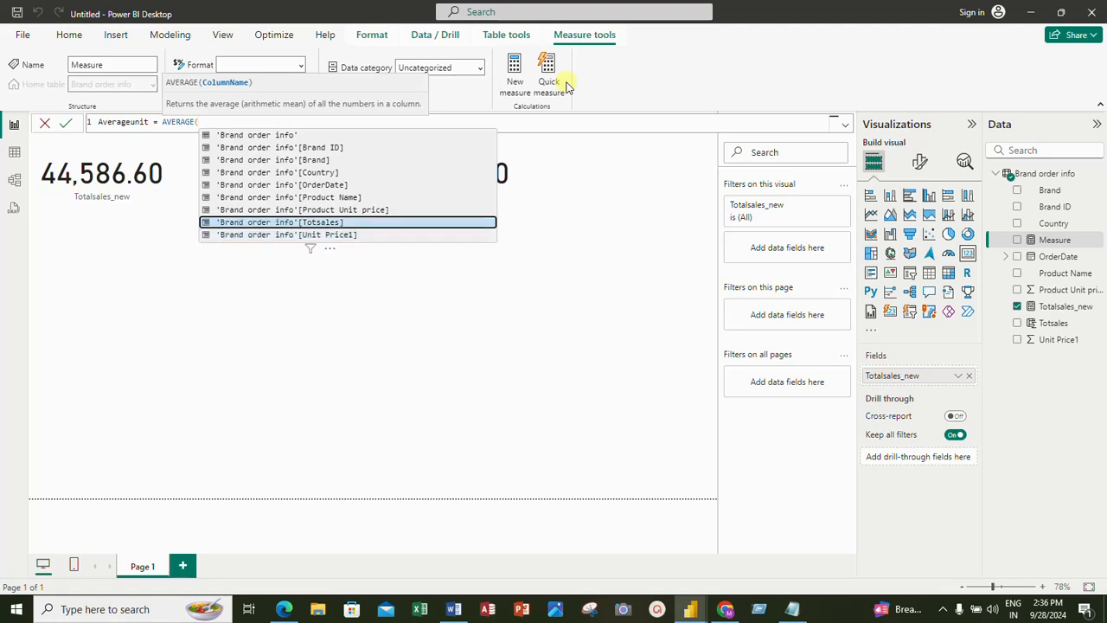
pyautogui.press('Down')
pyautogui.press('Down')
pyautogui.press('Down')
pyautogui.press('Down')
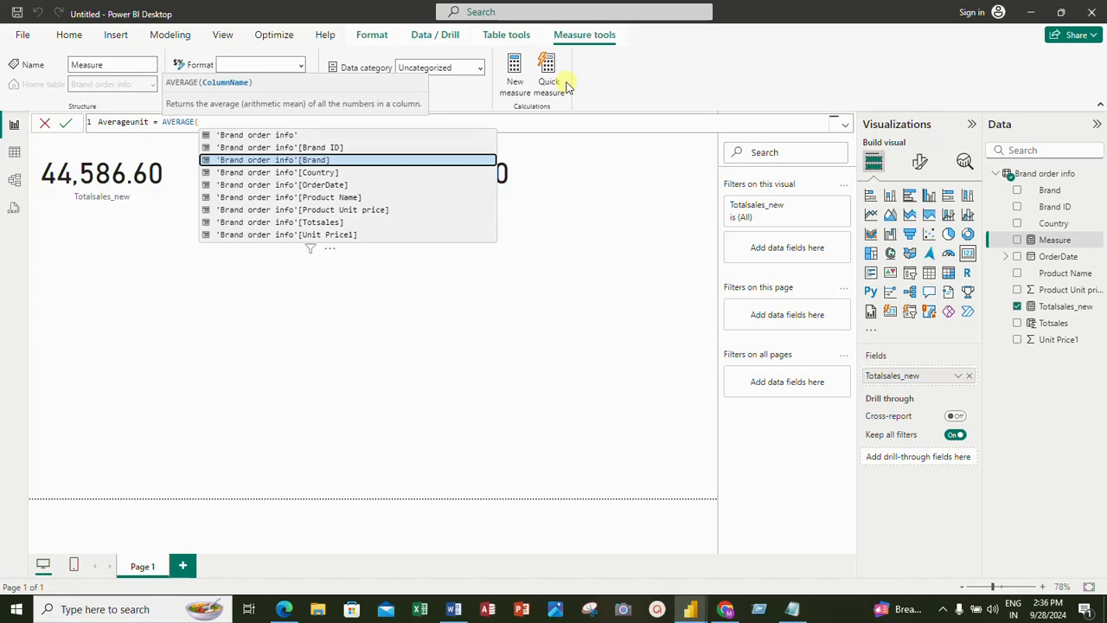
pyautogui.write('uni')
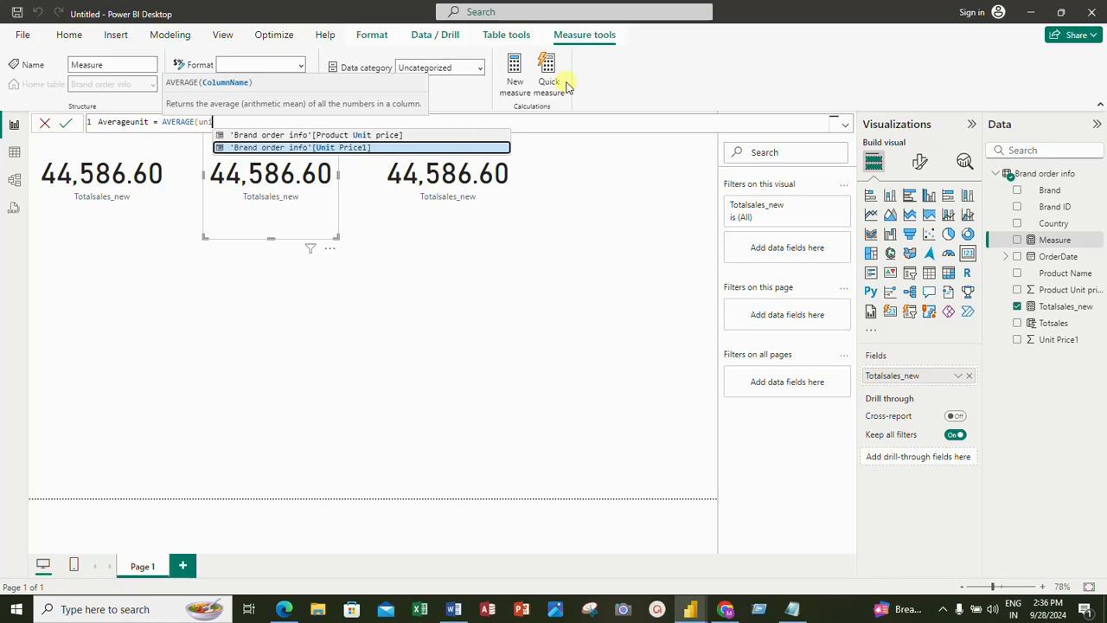
pyautogui.press('Escape')
pyautogui.press('Escape')
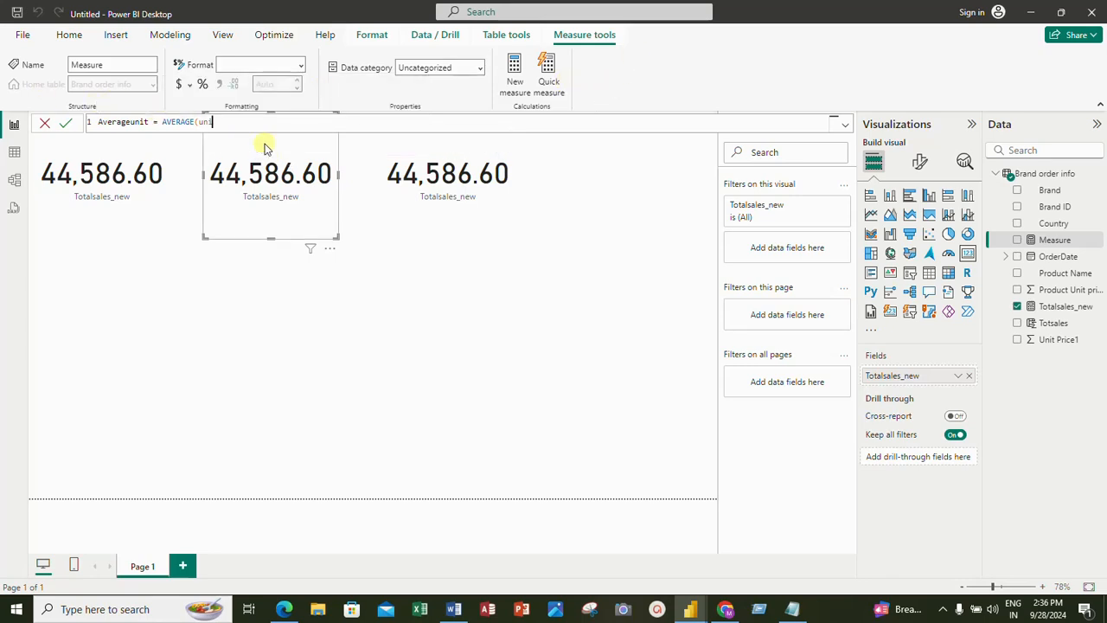
pyautogui.moveTo(212, 122); pyautogui.dragTo(98, 122)
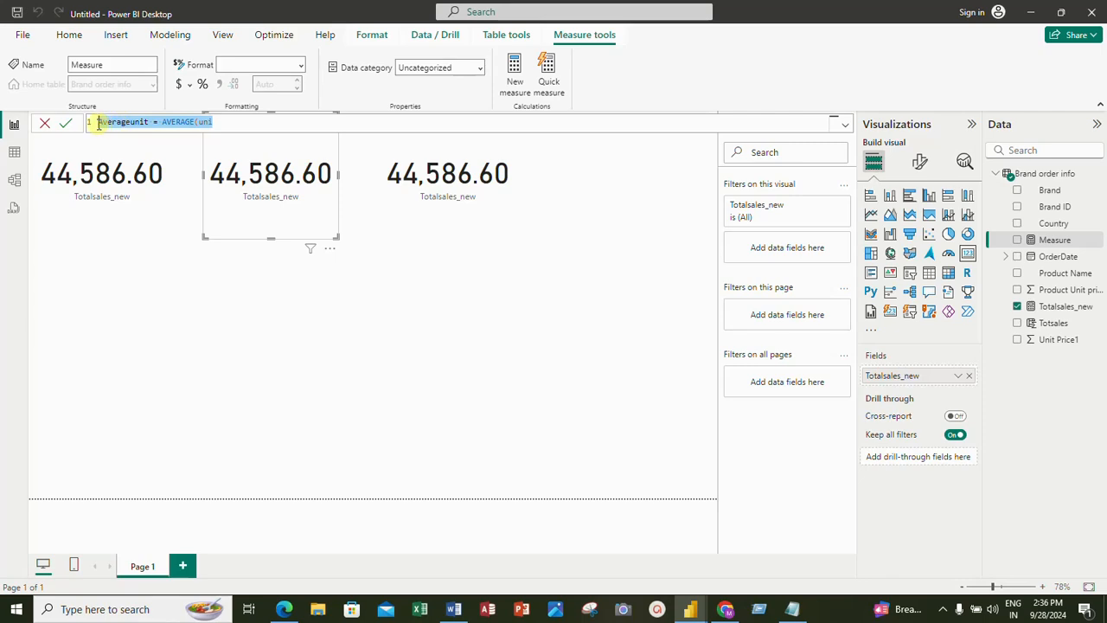
pyautogui.press('BackSpace')
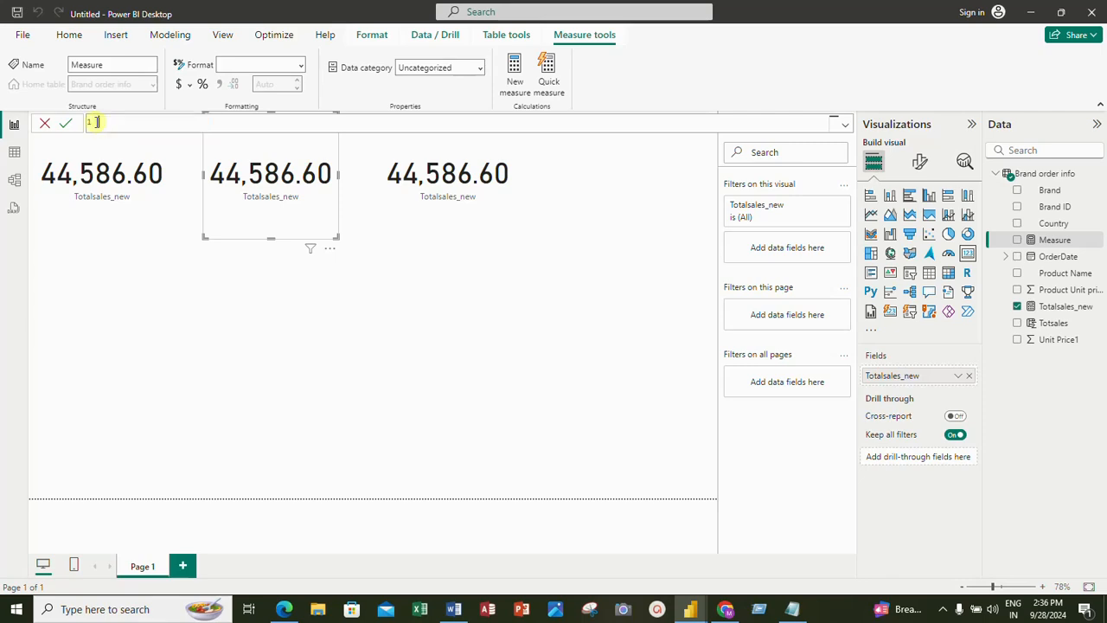
pyautogui.click(44, 124)
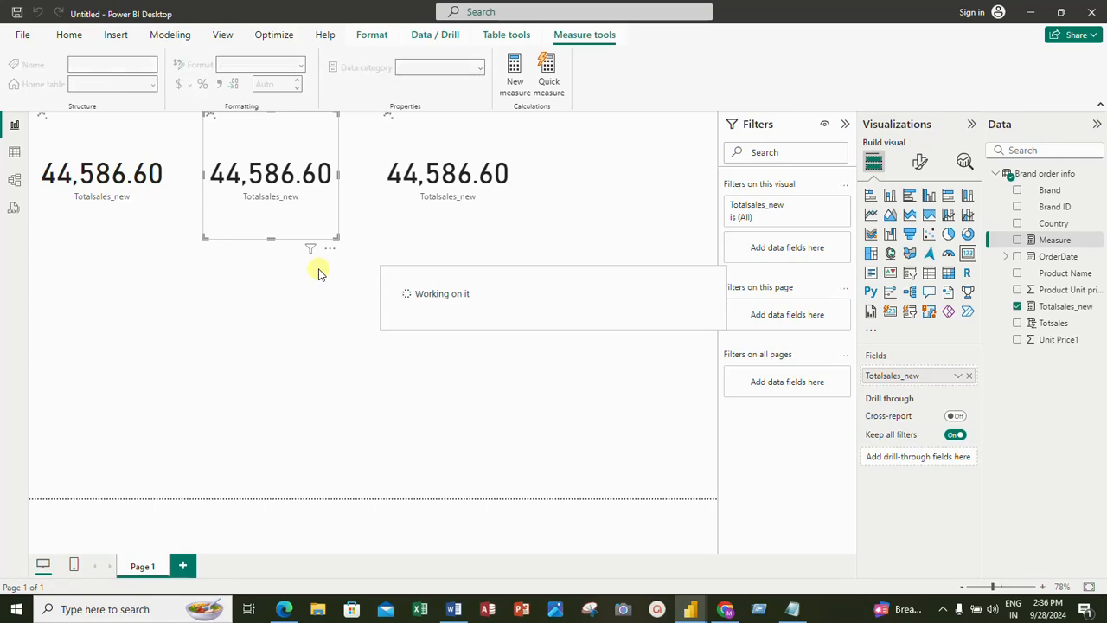
# In the table view, rename the Product Unit price column of the Brand order info table to Product Unit.
pyautogui.click(16, 153)
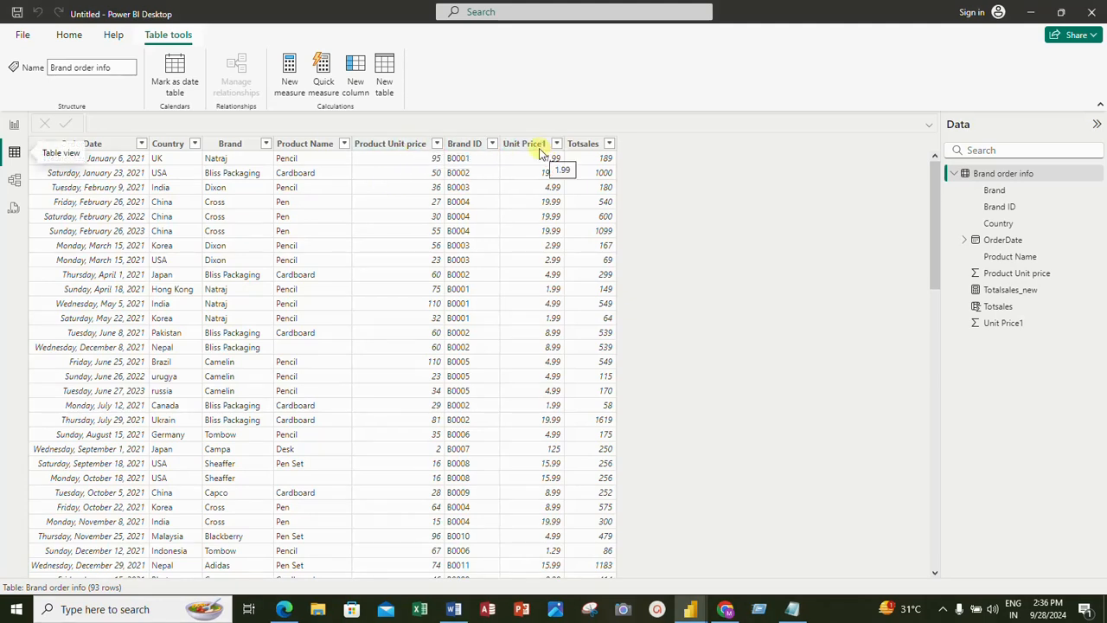
pyautogui.click(411, 149)
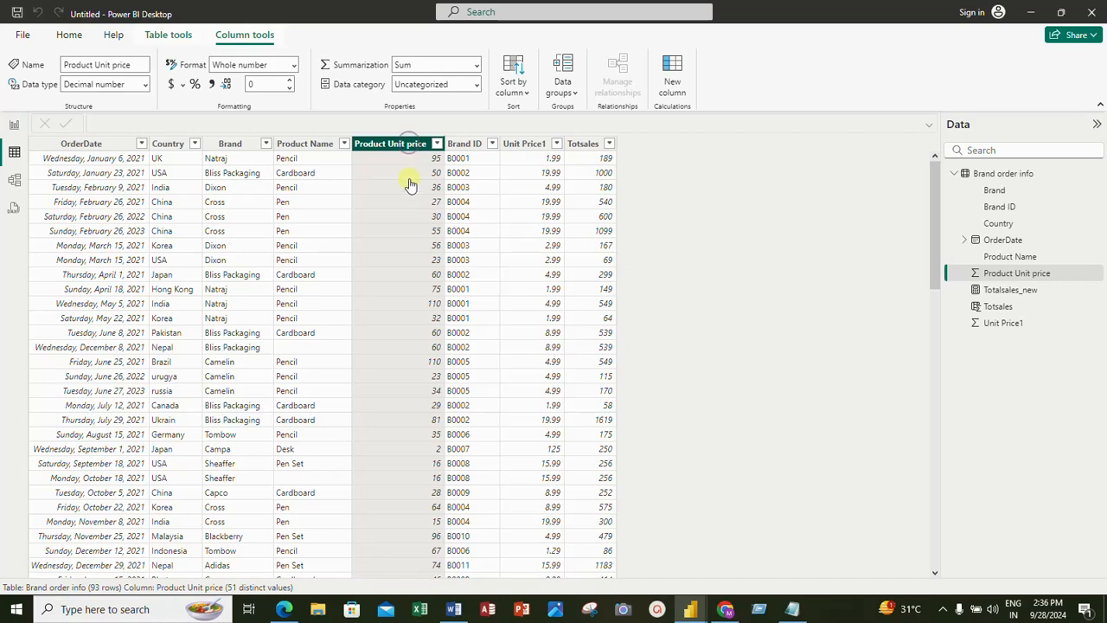
pyautogui.rightClick(411, 147)
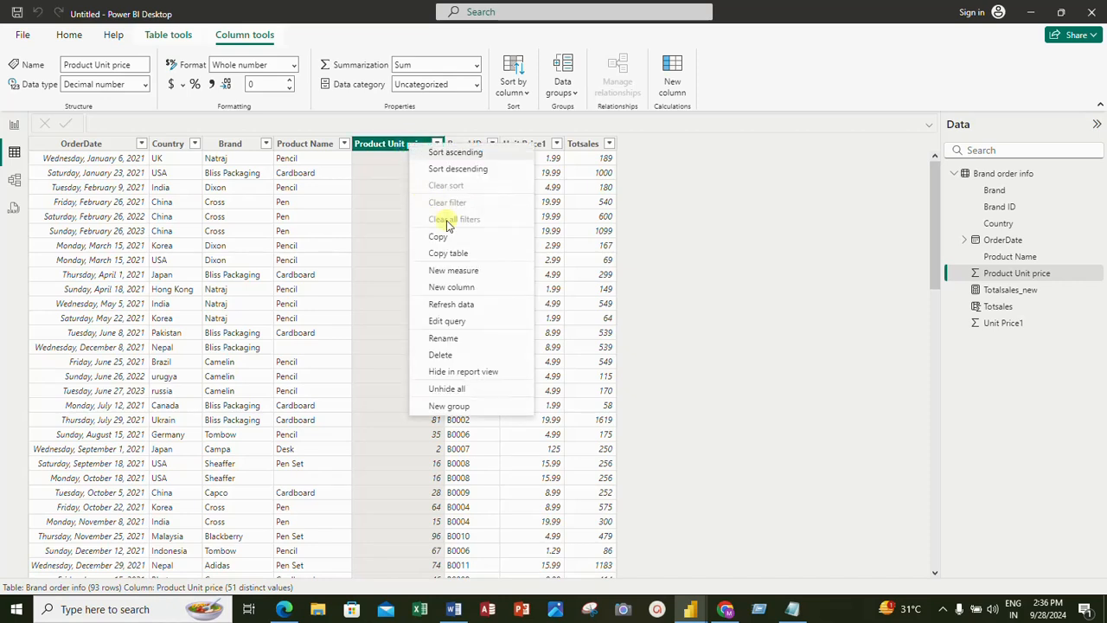
pyautogui.click(439, 337)
pyautogui.click(408, 145)
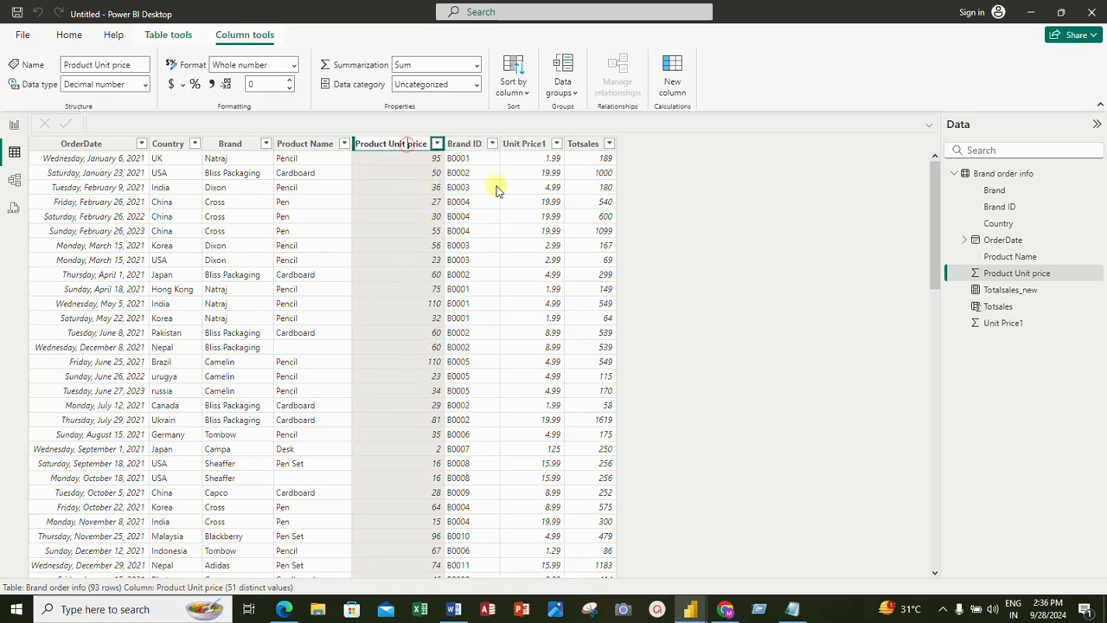
pyautogui.press('Delete')
pyautogui.press('Delete')
pyautogui.press('Delete')
pyautogui.press('Delete')
pyautogui.press('Return')
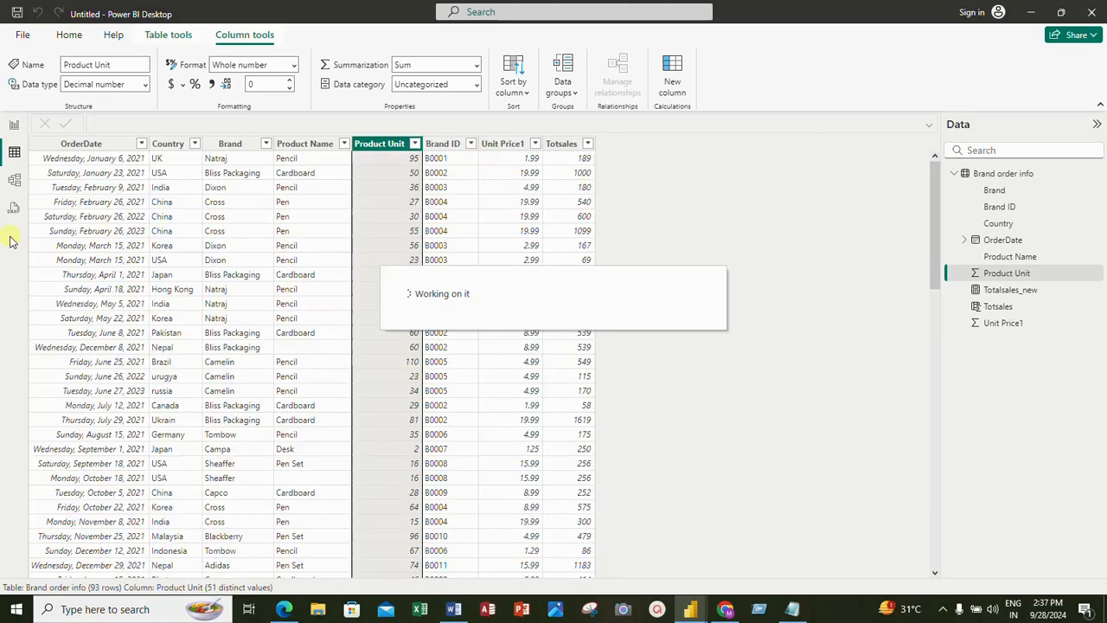
# Back in the report view, create a measure Averageunit that applies AVERAGE to the Product Unit column of the Brand order info table.
pyautogui.click(14, 127)
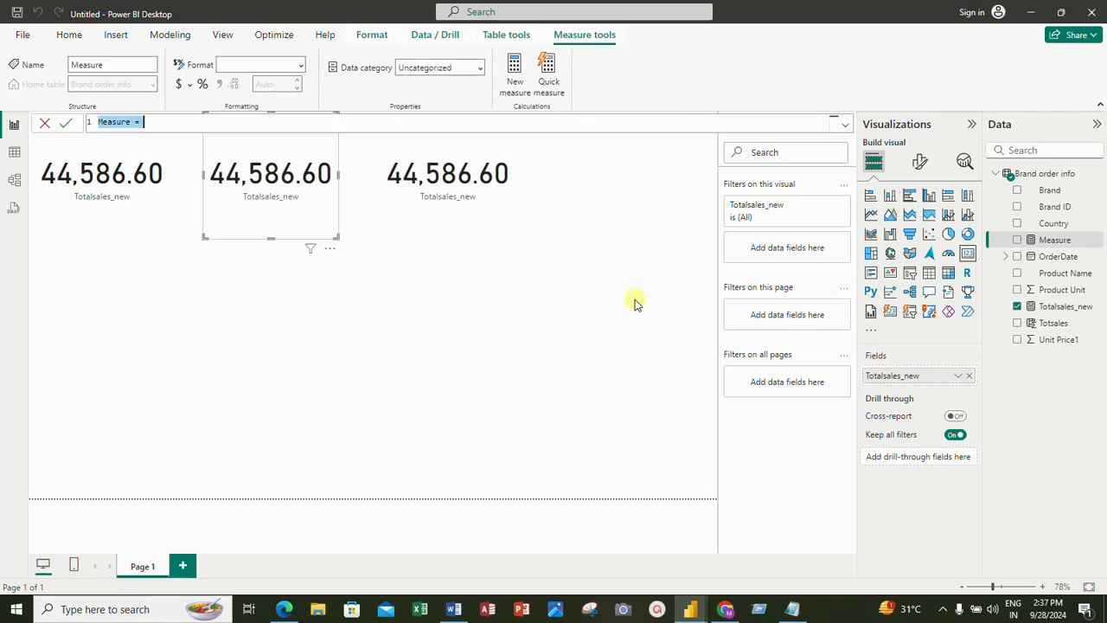
pyautogui.write('A')
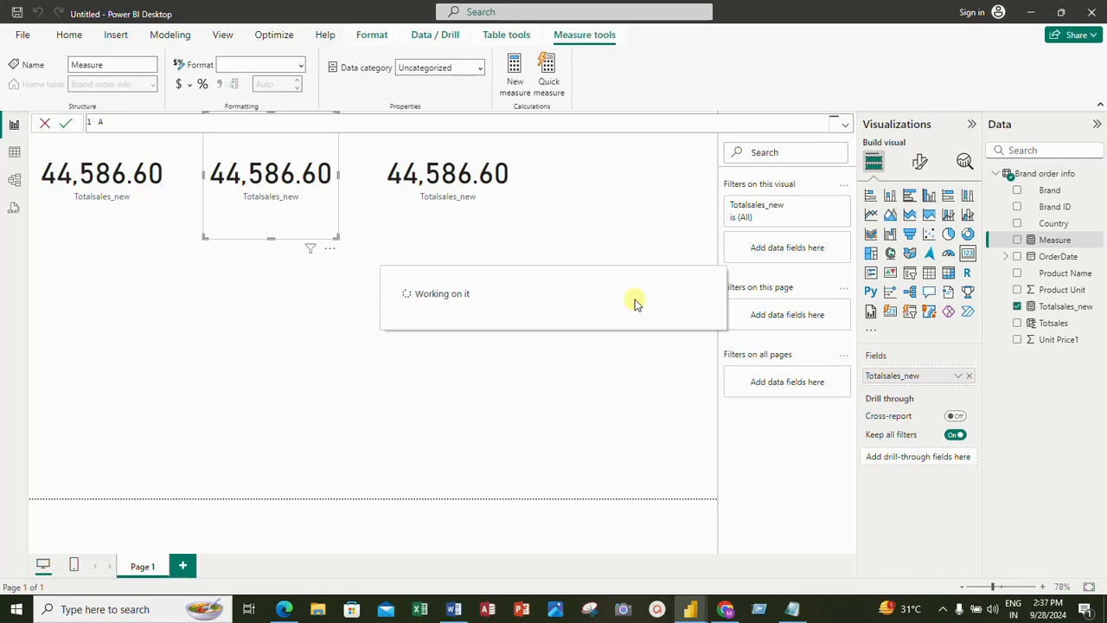
pyautogui.click(124, 119)
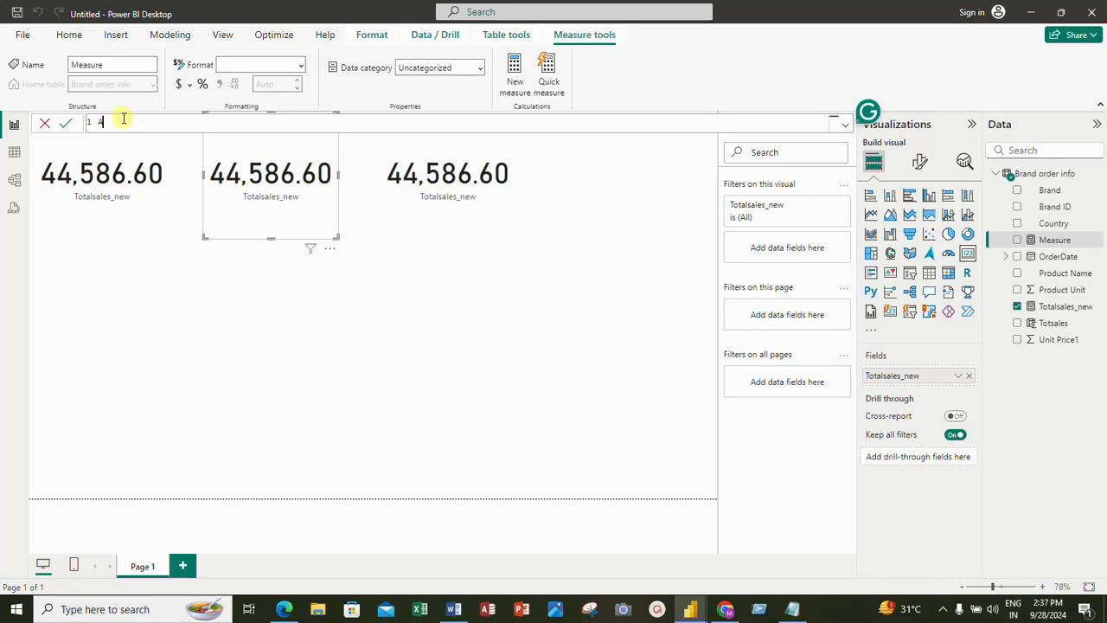
pyautogui.write('verageunit = average')
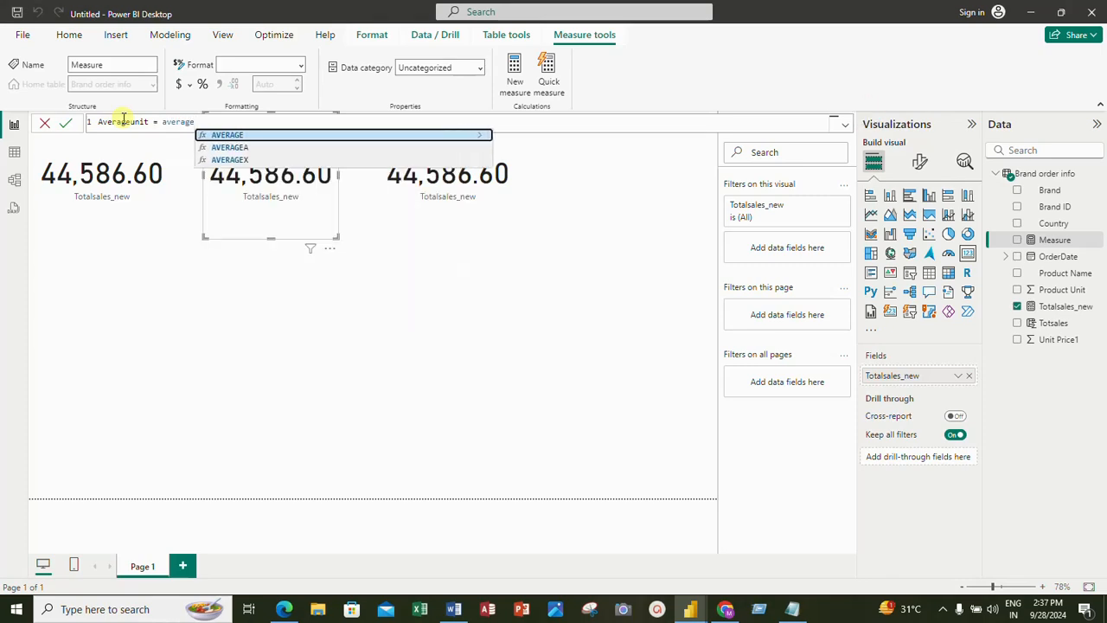
pyautogui.press('Tab')
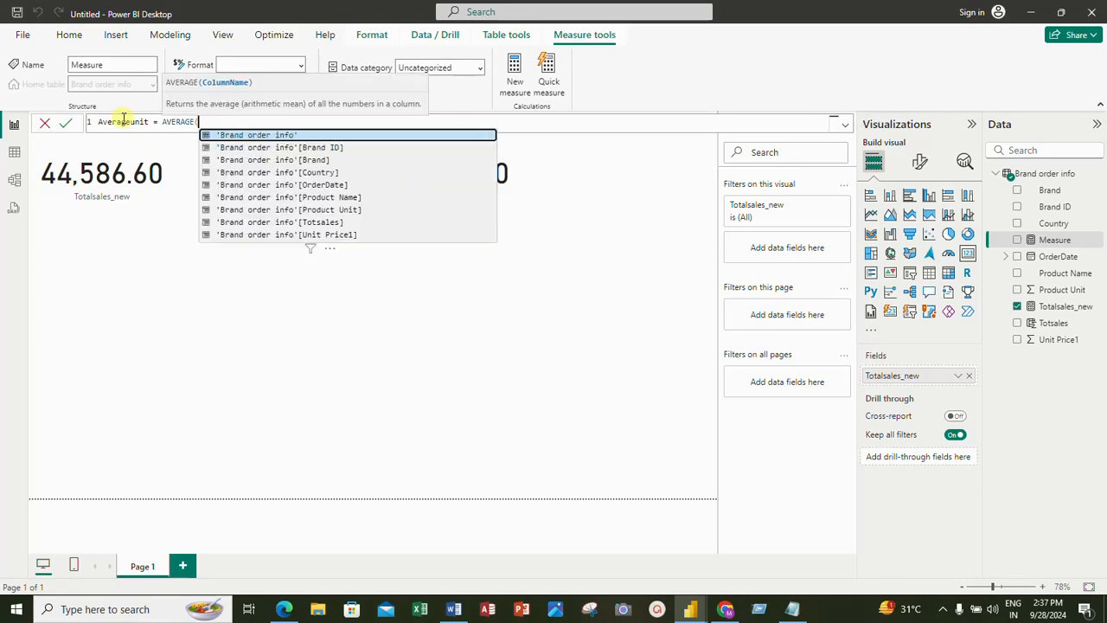
pyautogui.write('unit')
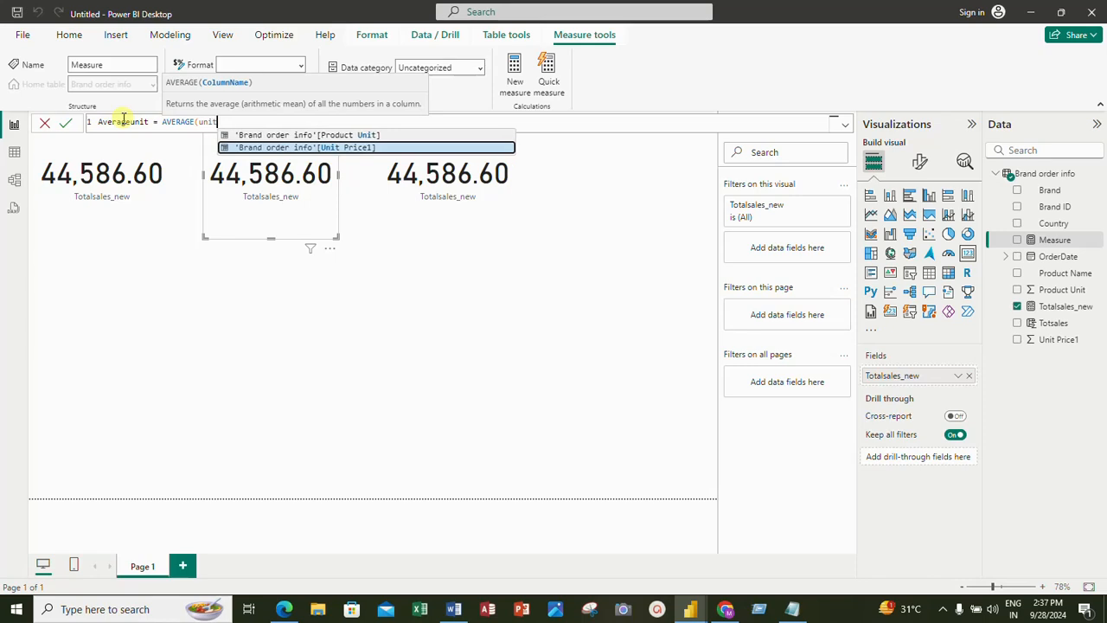
pyautogui.click(267, 135)
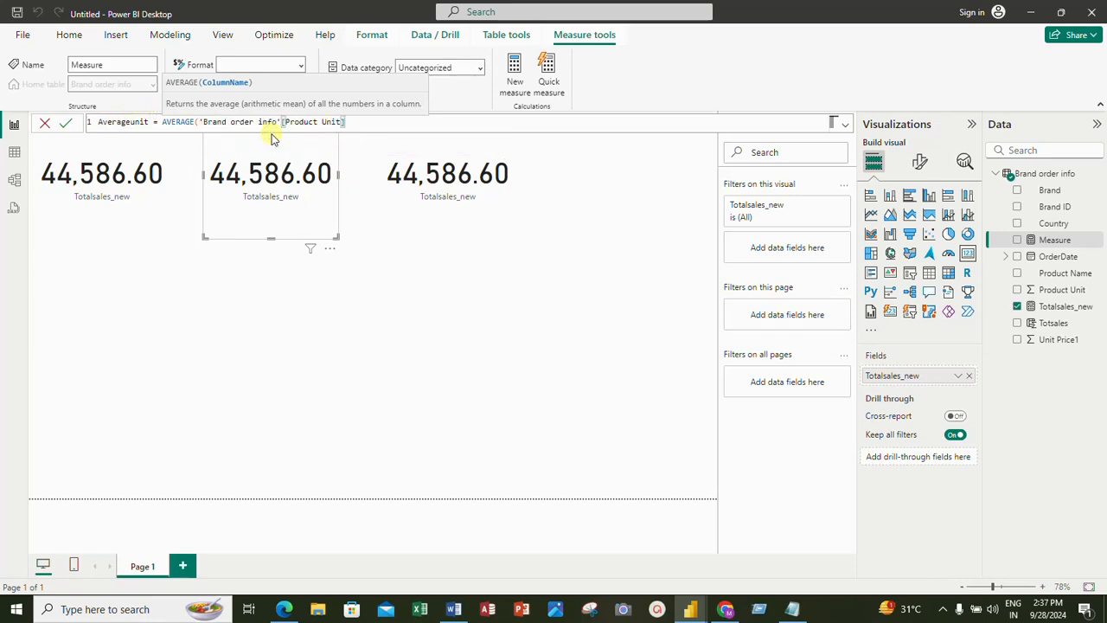
pyautogui.write(')')
pyautogui.press('Return')
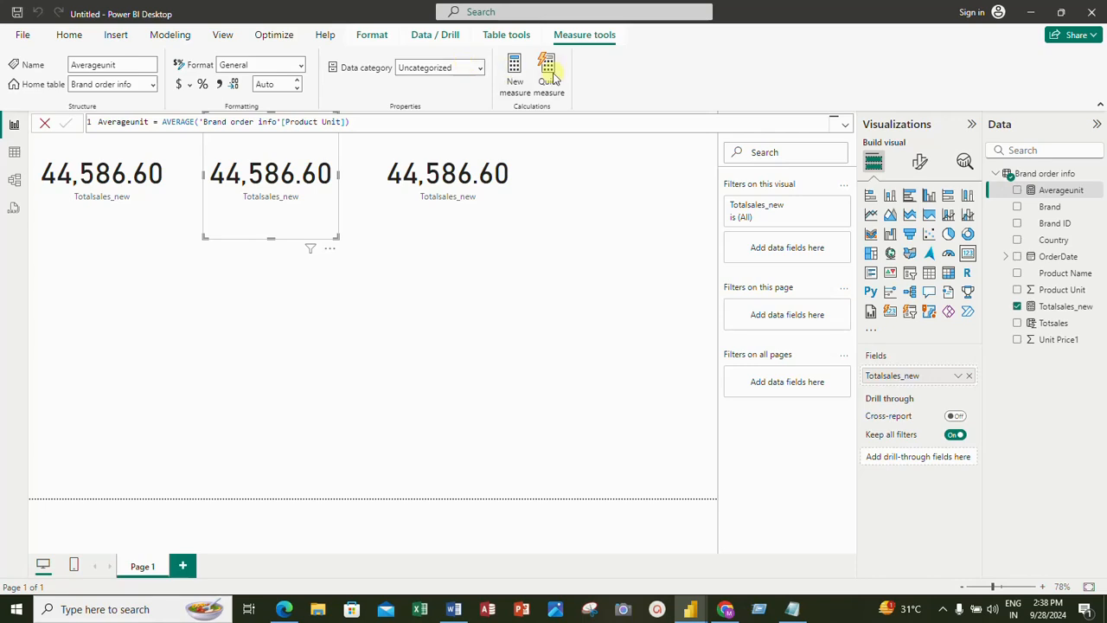
# Start a new measure named Totatproductunit in the Brand order info table.
pyautogui.click(513, 80)
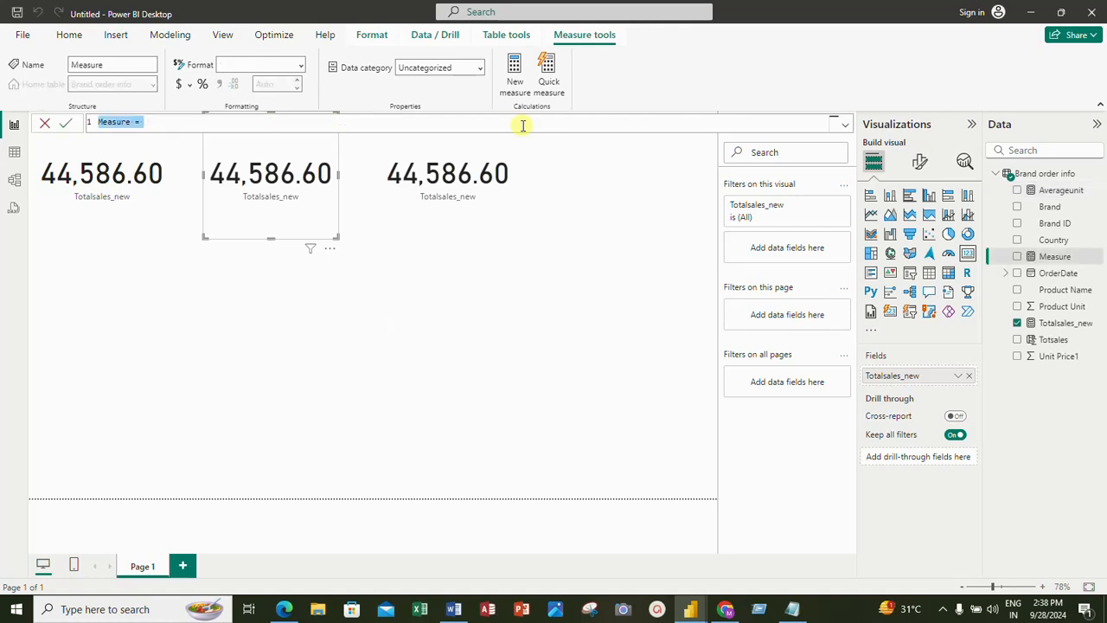
pyautogui.write('Totalunit')
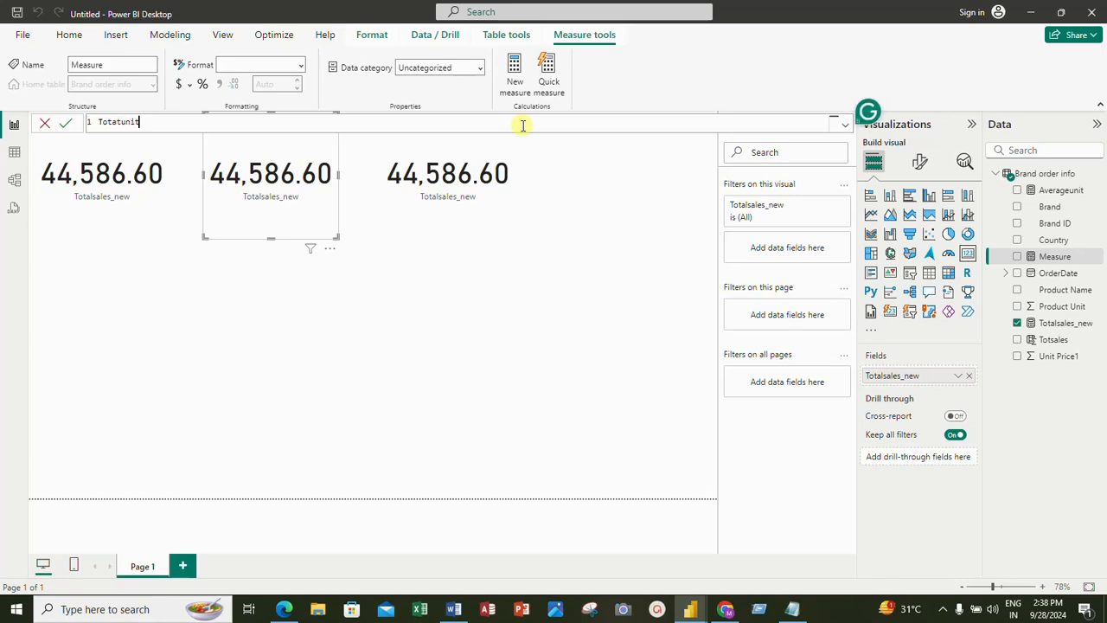
pyautogui.press('BackSpace')
pyautogui.press('BackSpace')
pyautogui.press('BackSpace')
pyautogui.press('BackSpace')
pyautogui.press('BackSpace')
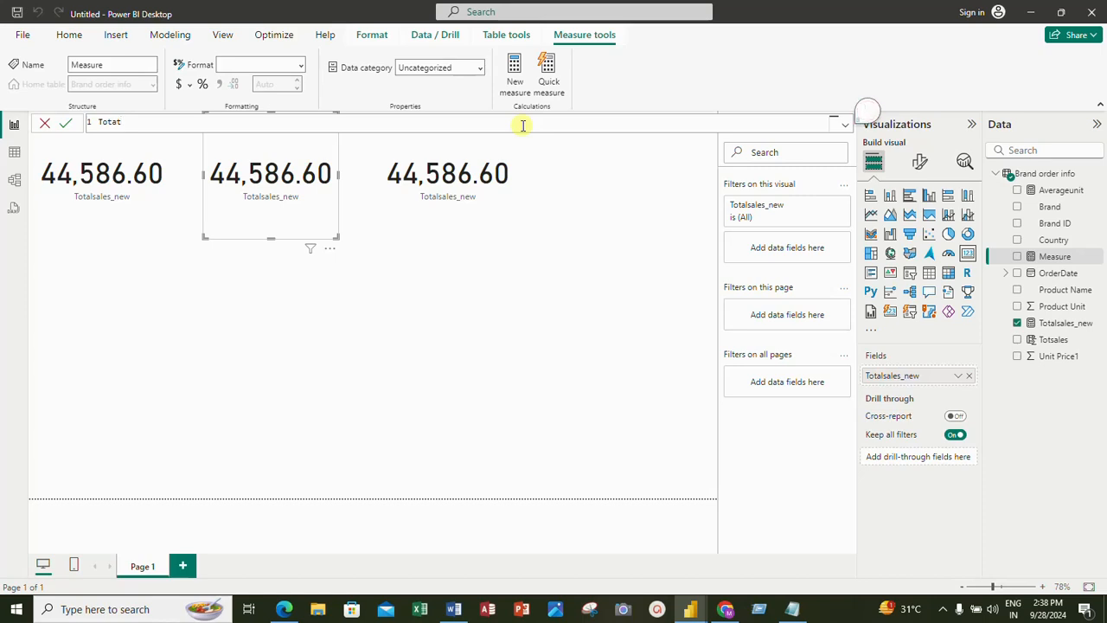
pyautogui.write('tproductunit ')
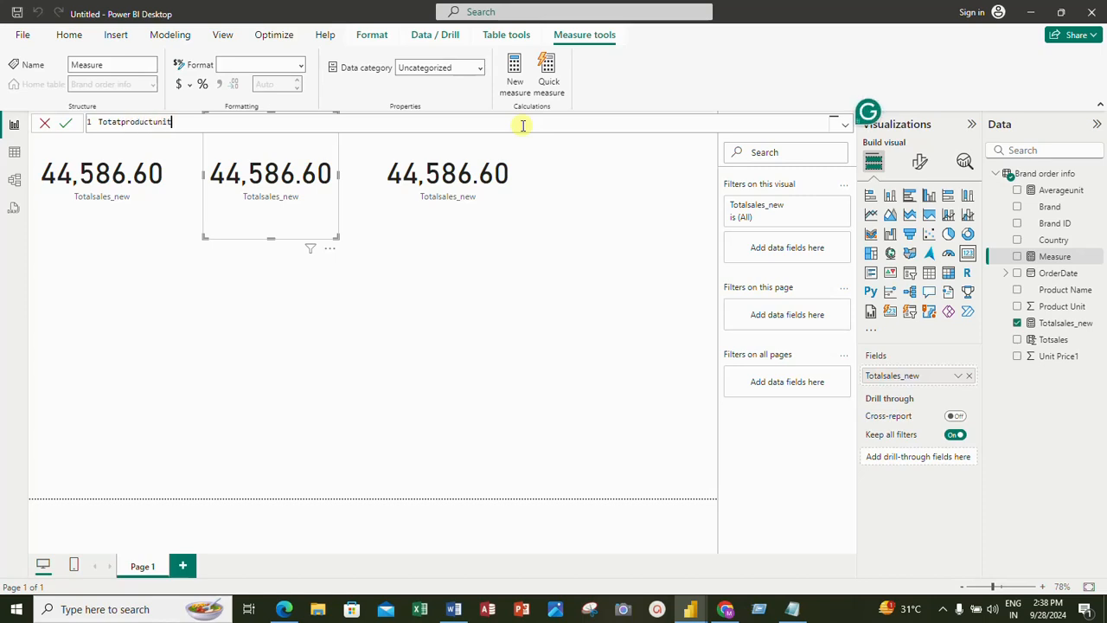
# Define the Totatproductunit measure as the SUM of the Product Unit column of Brand order info and commit the formula.
pyautogui.write('= s')
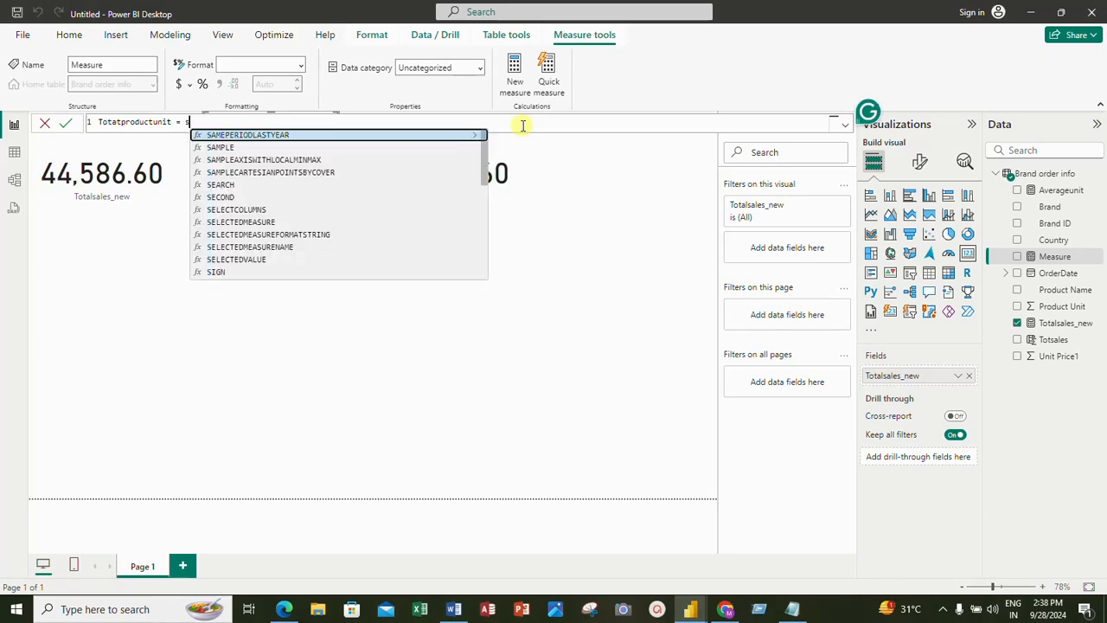
pyautogui.write('um(')
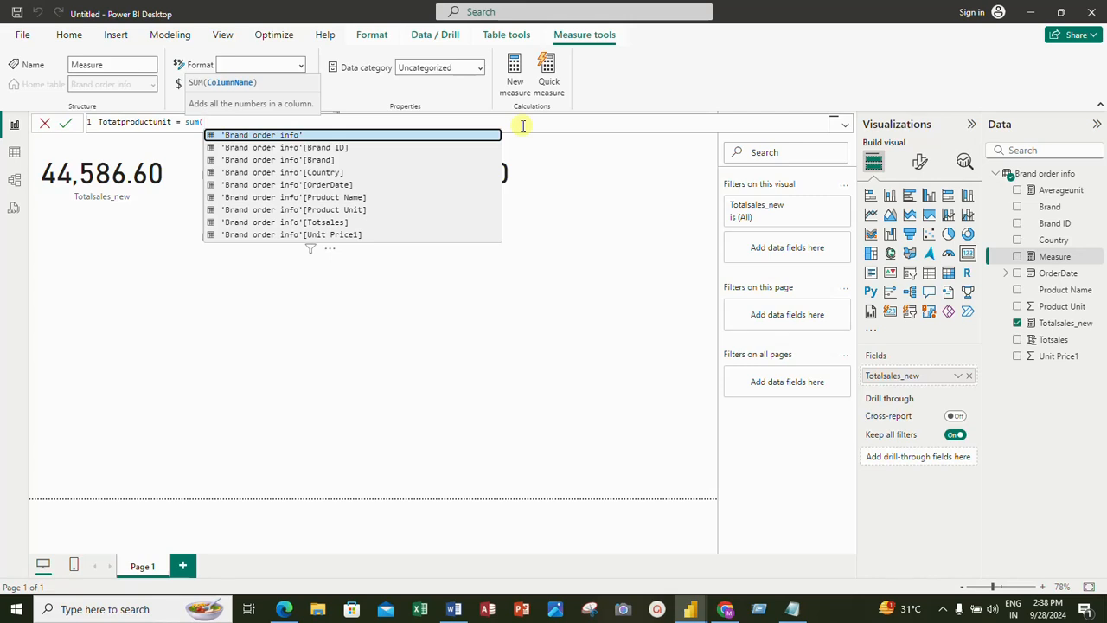
pyautogui.press('Down')
pyautogui.press('Down')
pyautogui.press('Down')
pyautogui.press('Down')
pyautogui.press('Down')
pyautogui.press('Down')
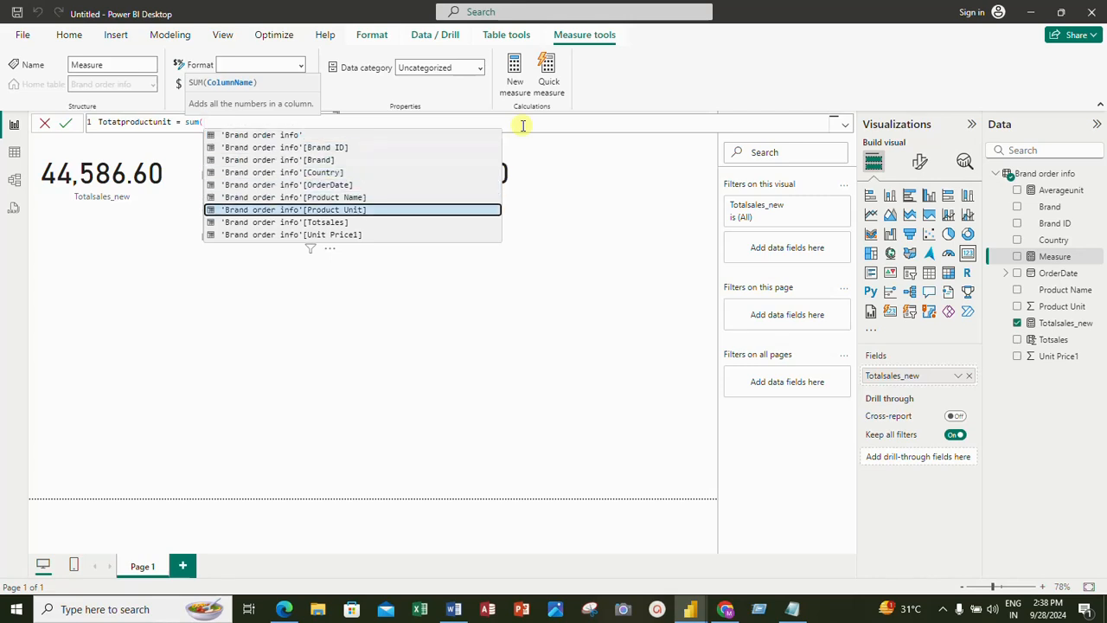
pyautogui.write(')')
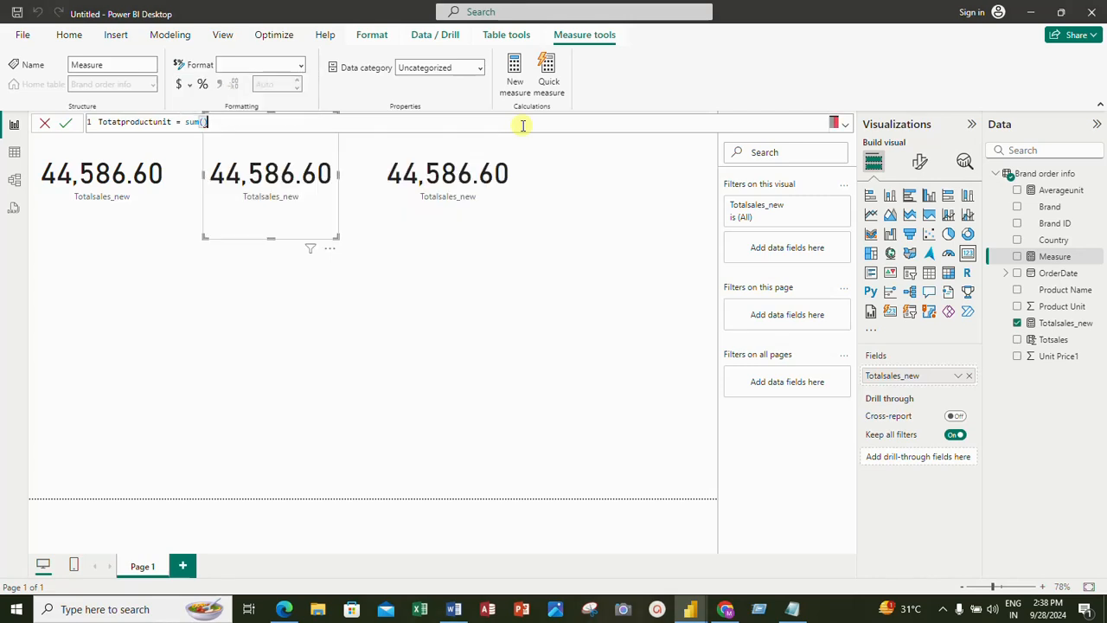
pyautogui.press('BackSpace')
pyautogui.press('Down')
pyautogui.press('Down')
pyautogui.press('Down')
pyautogui.press('Down')
pyautogui.press('Down')
pyautogui.press('Down')
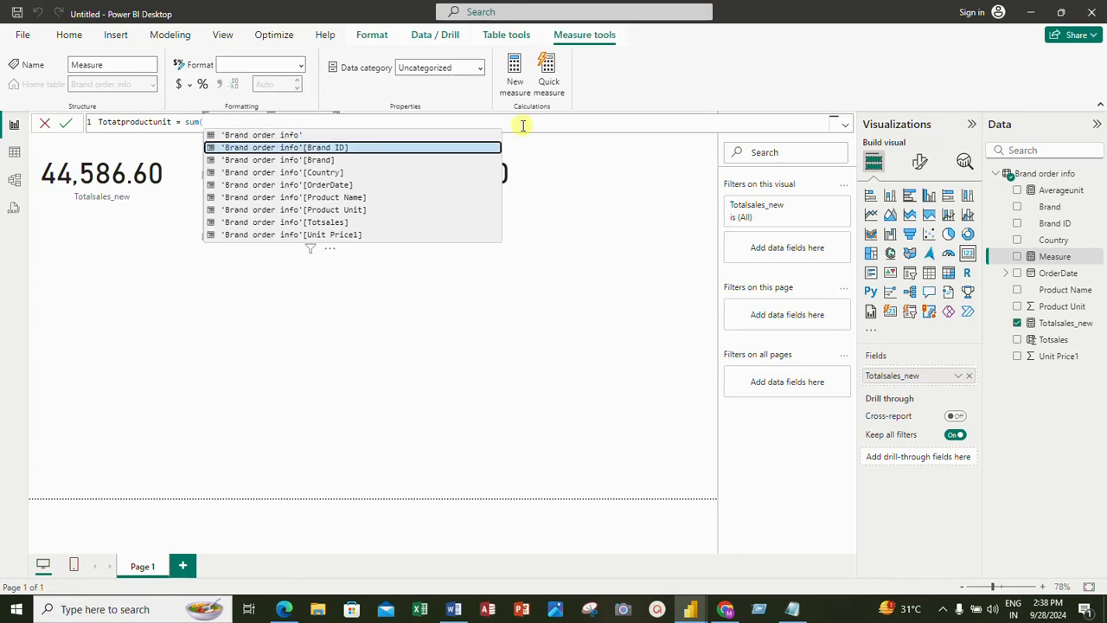
pyautogui.press('Tab')
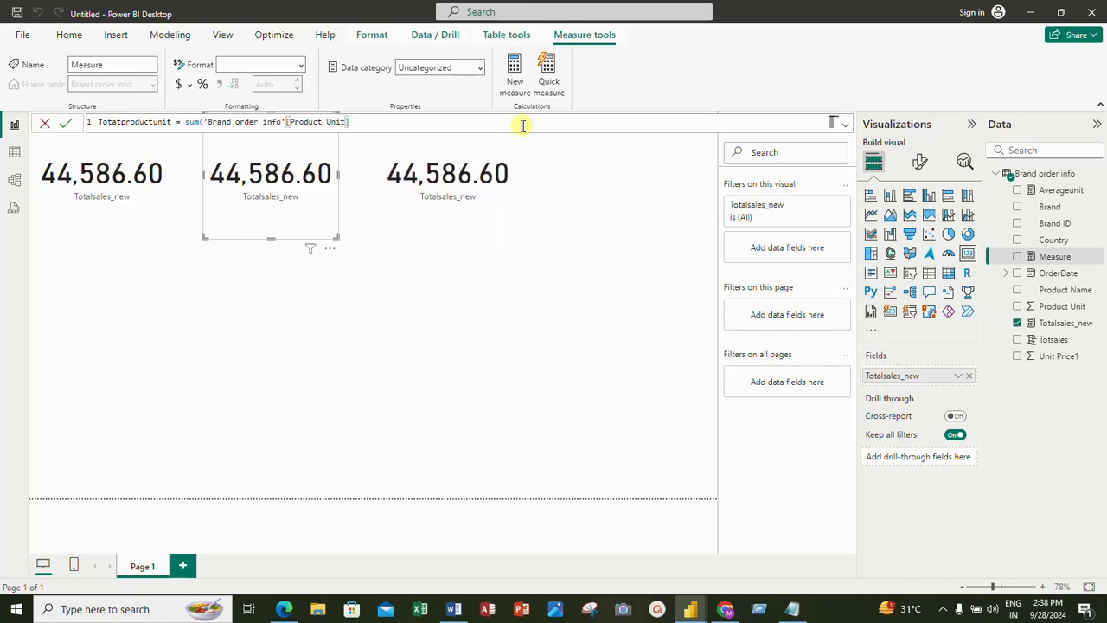
pyautogui.write(')')
pyautogui.press('Return')
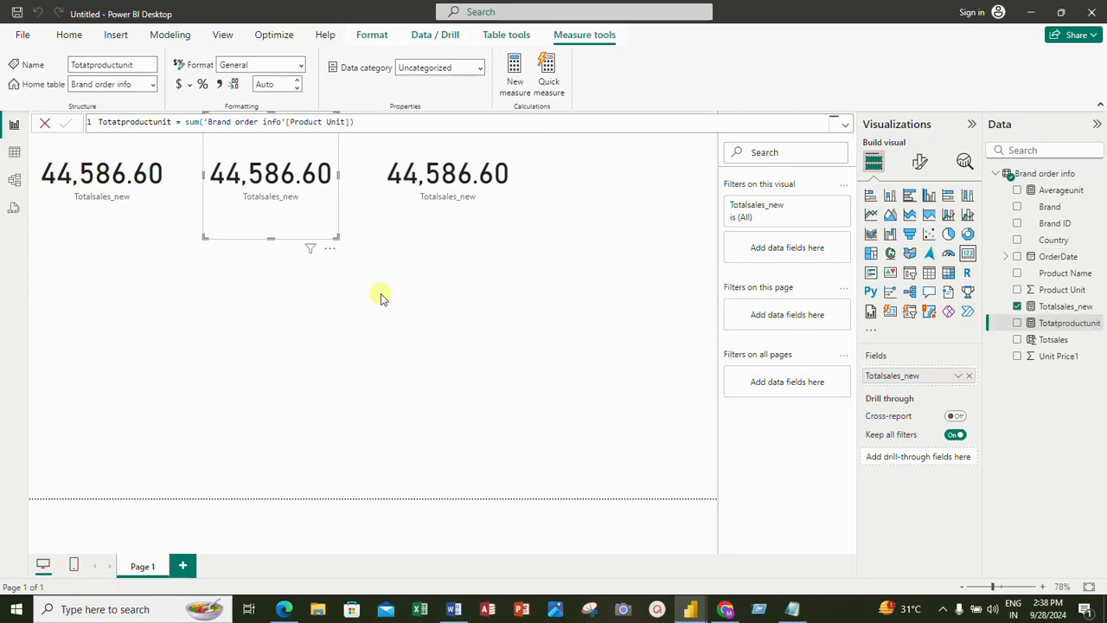
# Make the middle card slightly smaller and replace its Totalsales_new field with the Averageunit measure.
pyautogui.click(336, 237)
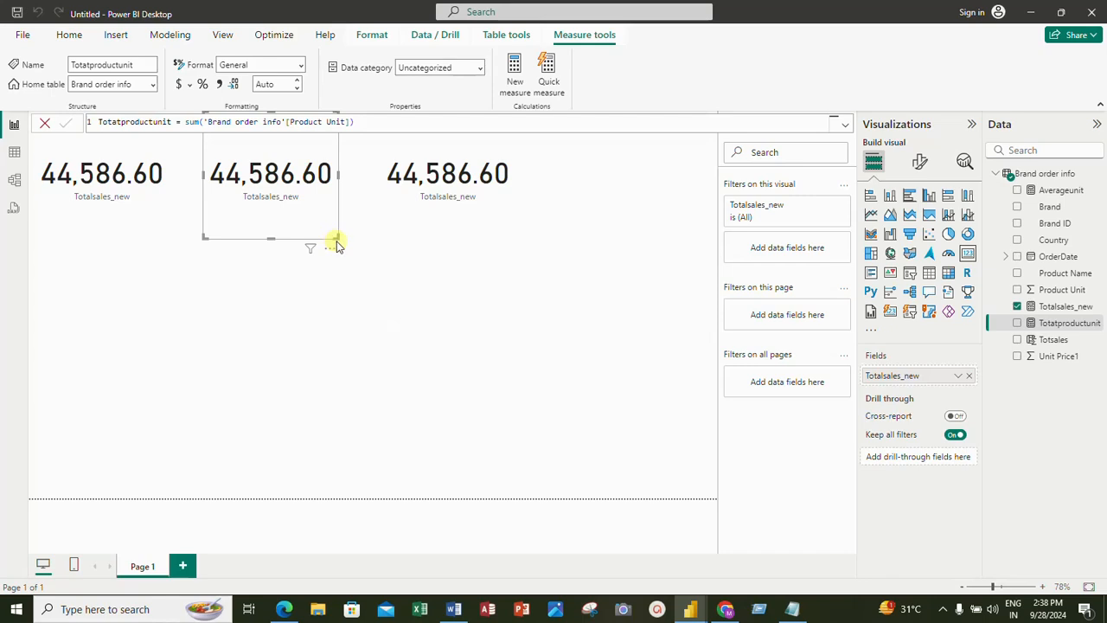
pyautogui.moveTo(335, 240); pyautogui.dragTo(330, 223)
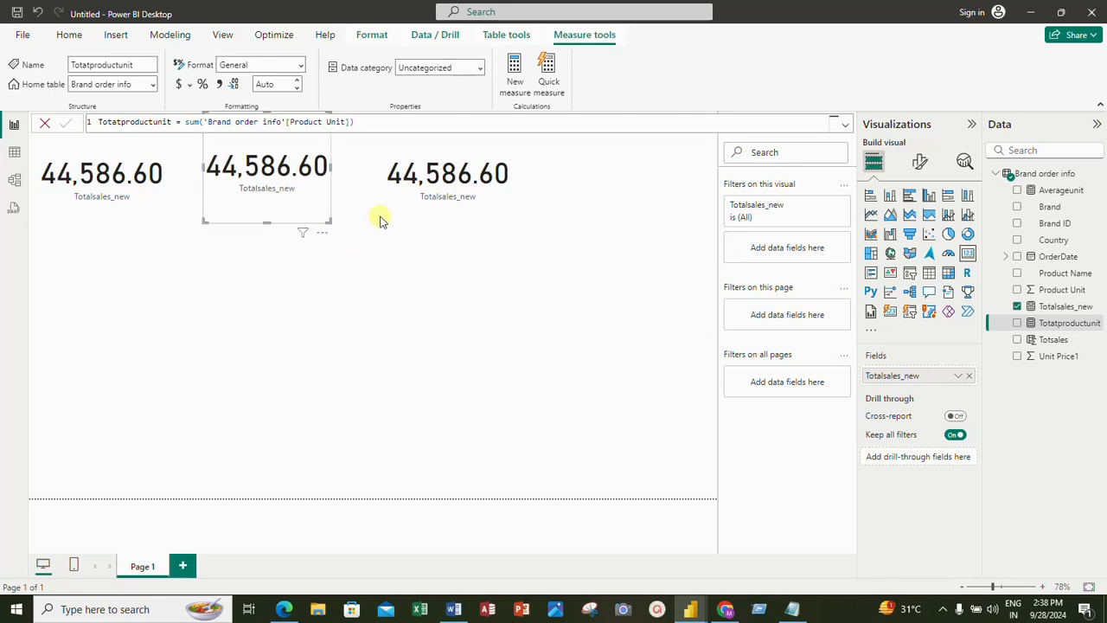
pyautogui.click(458, 212)
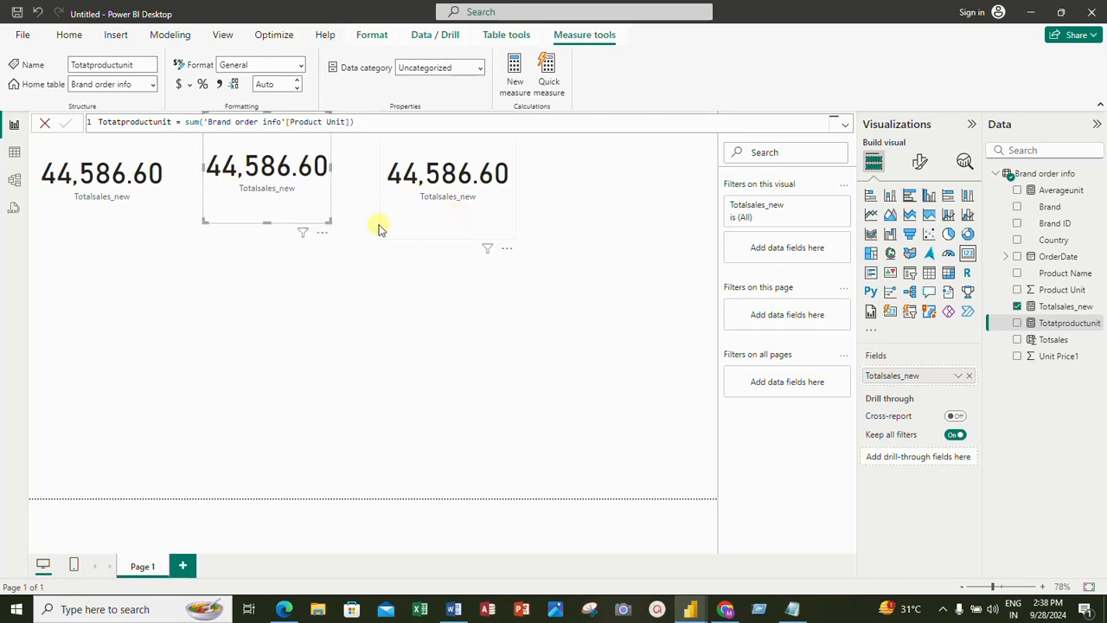
pyautogui.click(313, 213)
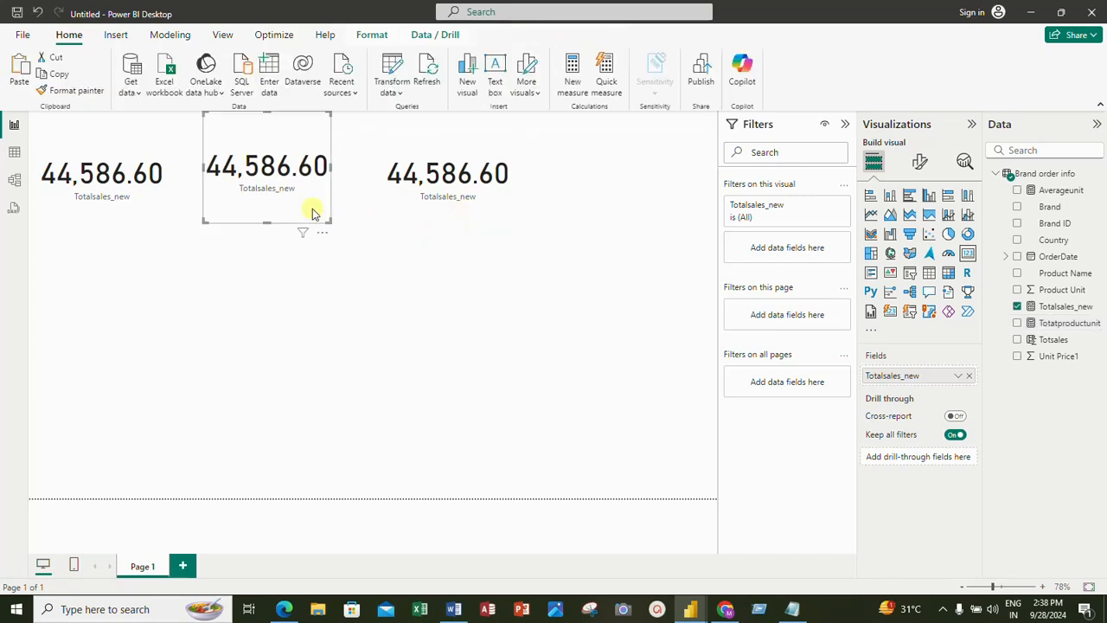
pyautogui.click(1016, 307)
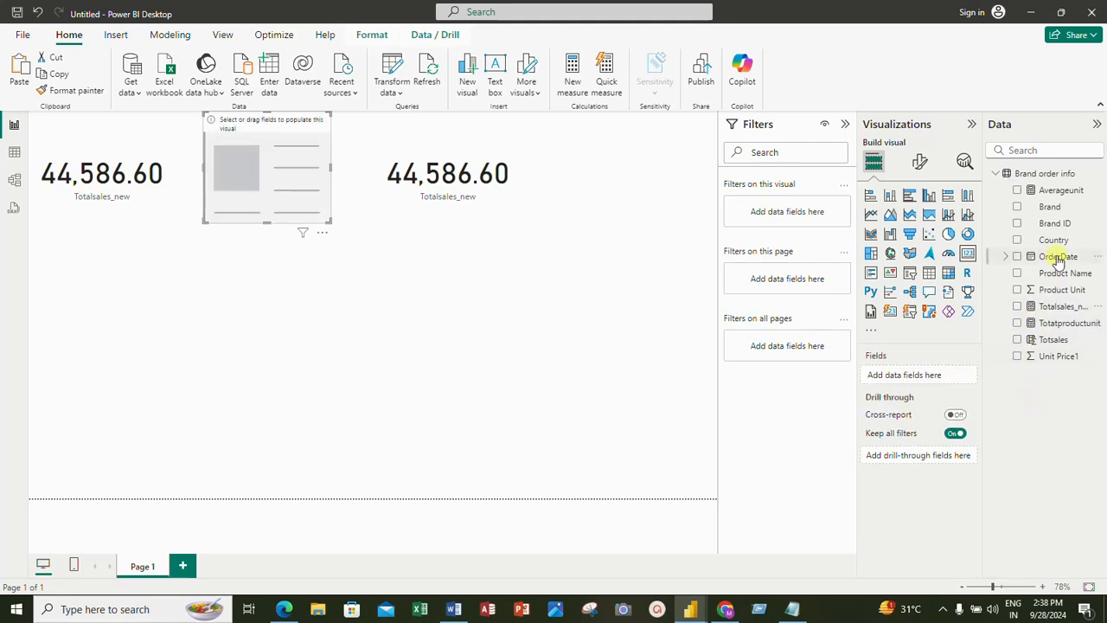
pyautogui.click(1018, 191)
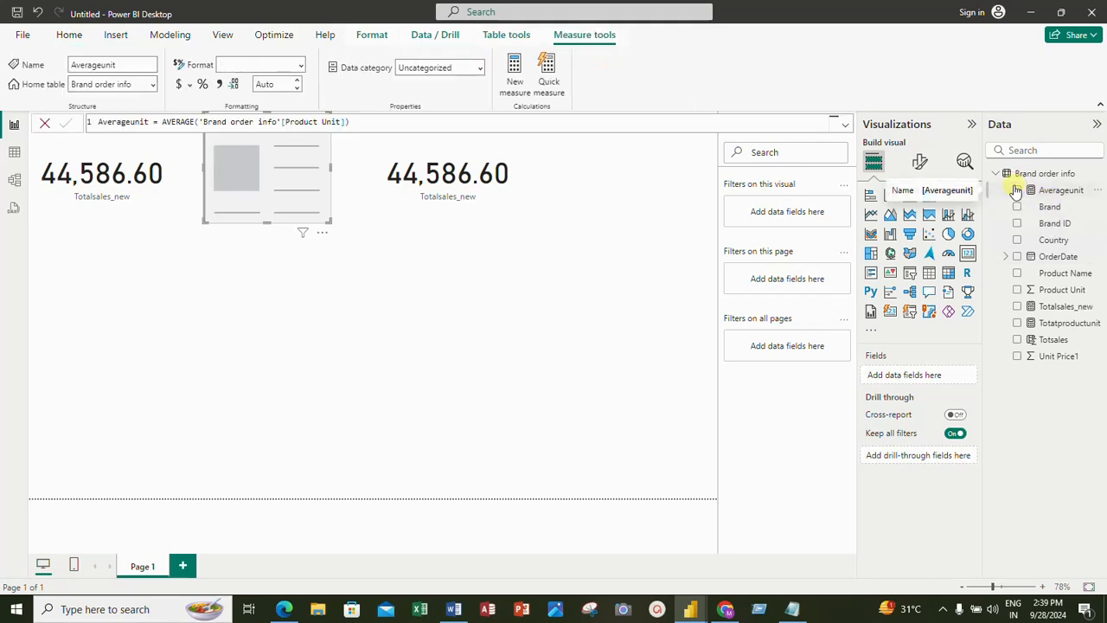
pyautogui.click(1017, 190)
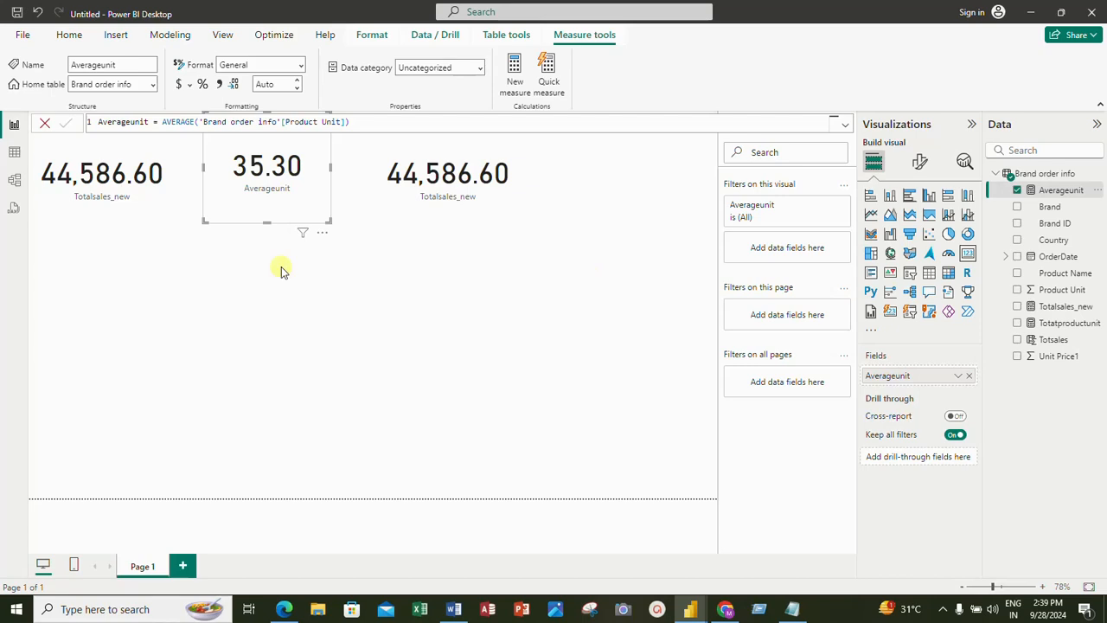
# Replace Totalsales_new with Totatproductunit on the third card and shrink that card slightly.
pyautogui.click(409, 148)
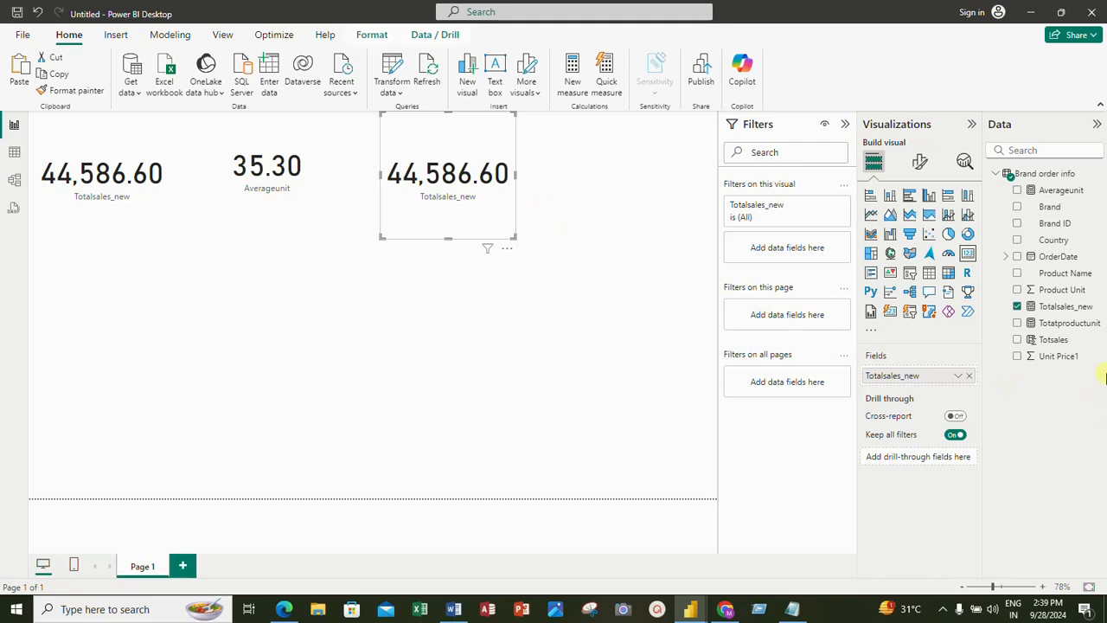
pyautogui.click(1021, 306)
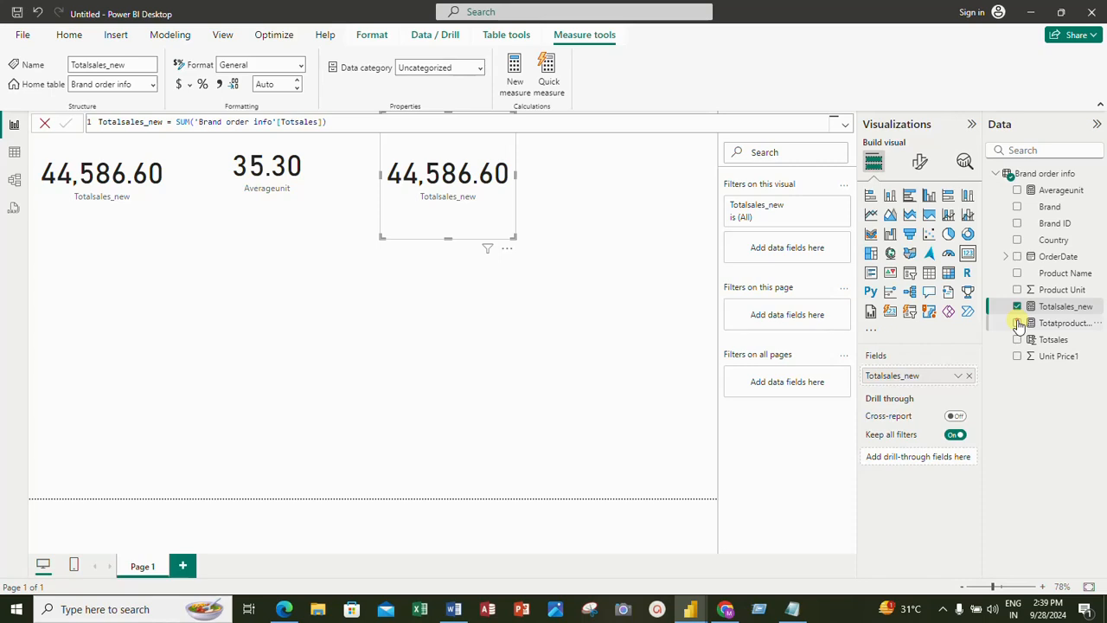
pyautogui.click(1017, 306)
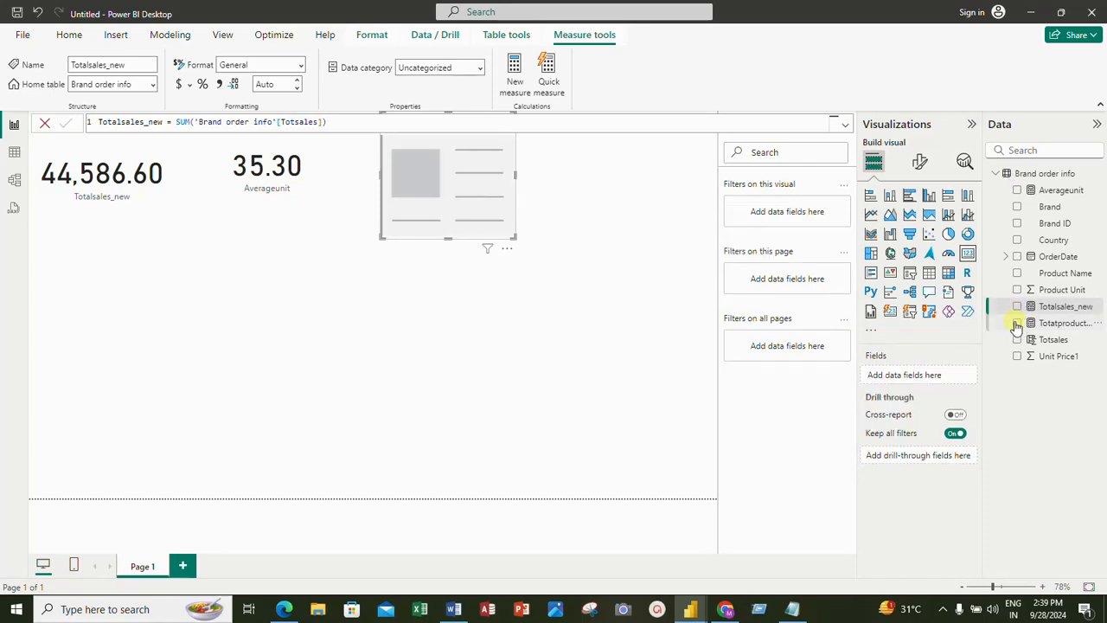
pyautogui.click(1017, 323)
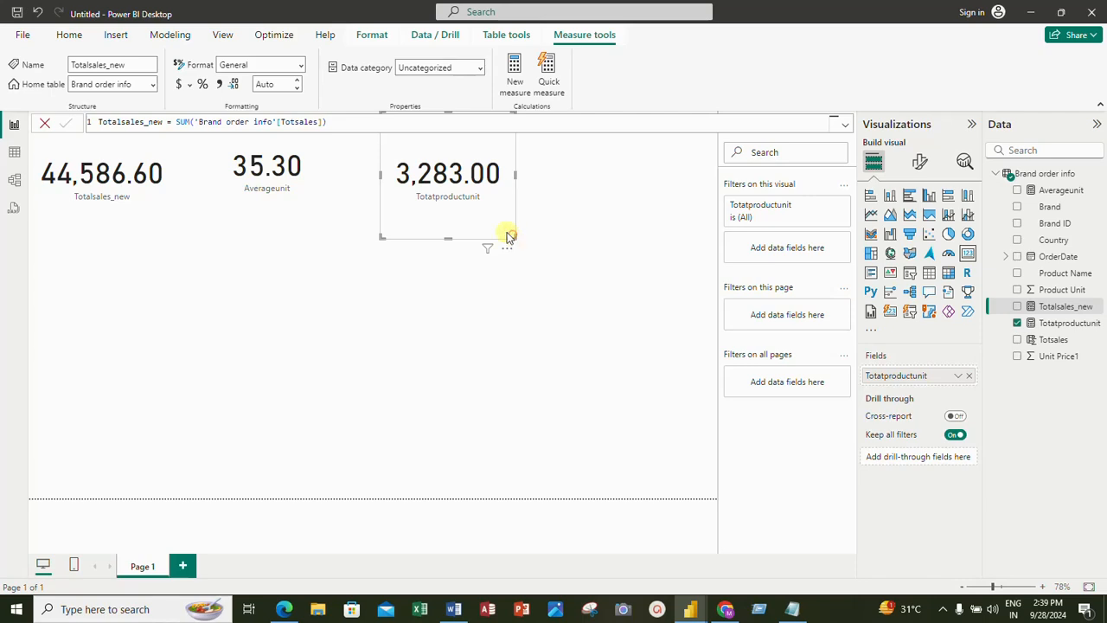
pyautogui.moveTo(509, 237); pyautogui.dragTo(495, 224)
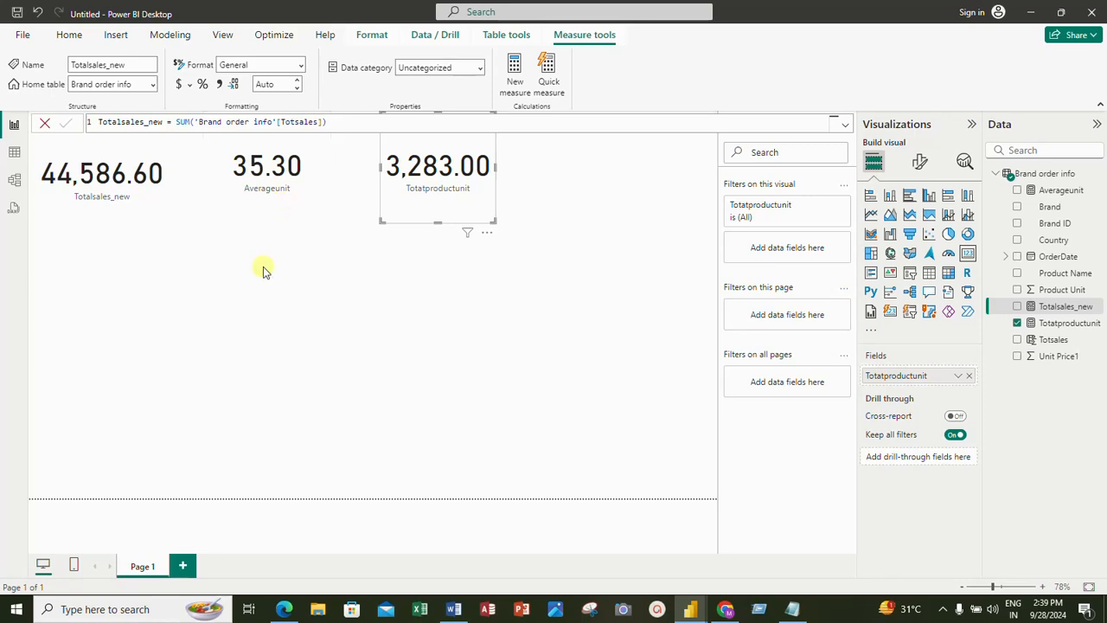
pyautogui.moveTo(503, 220); pyautogui.dragTo(465, 216)
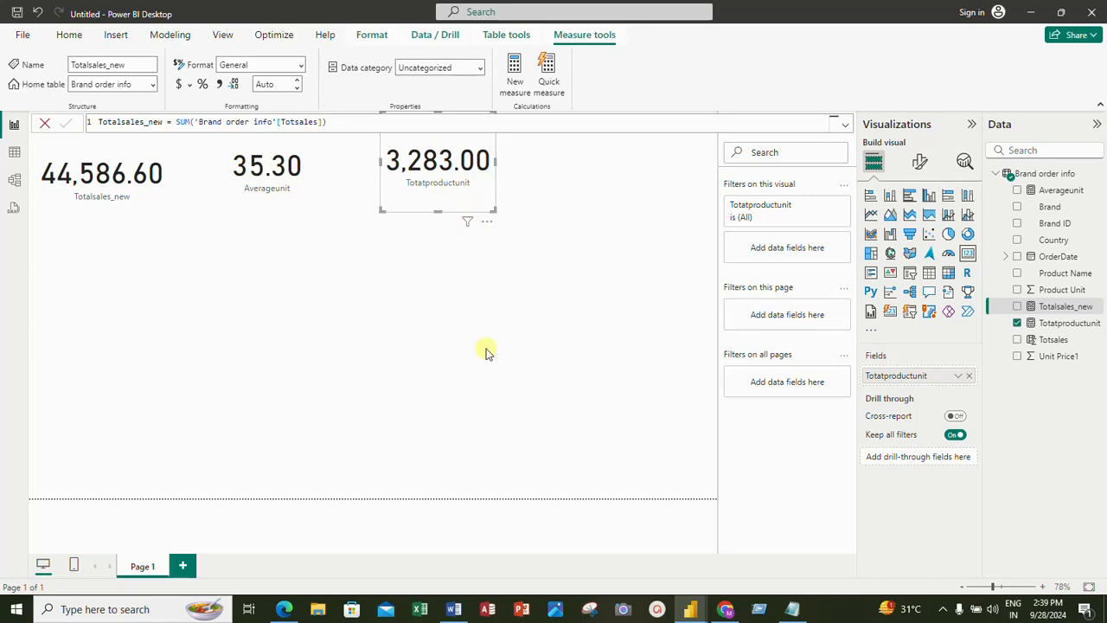
# Add a matrix below the cards with Country and Brand as rows and Totatproductunit and Totalsales_new as values.
pyautogui.click(220, 294)
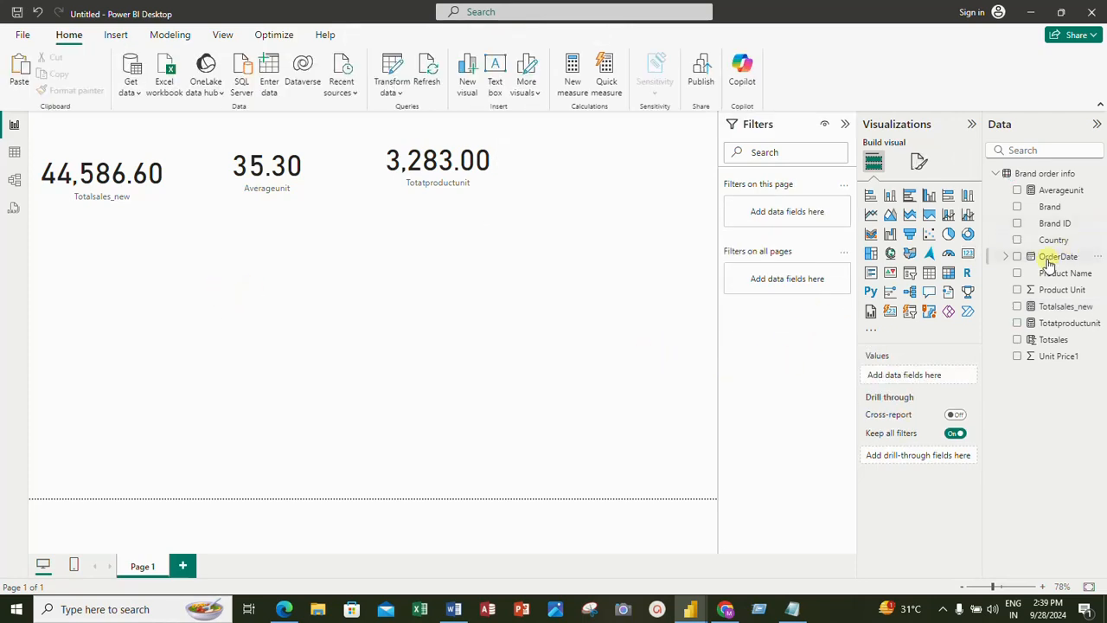
pyautogui.click(949, 272)
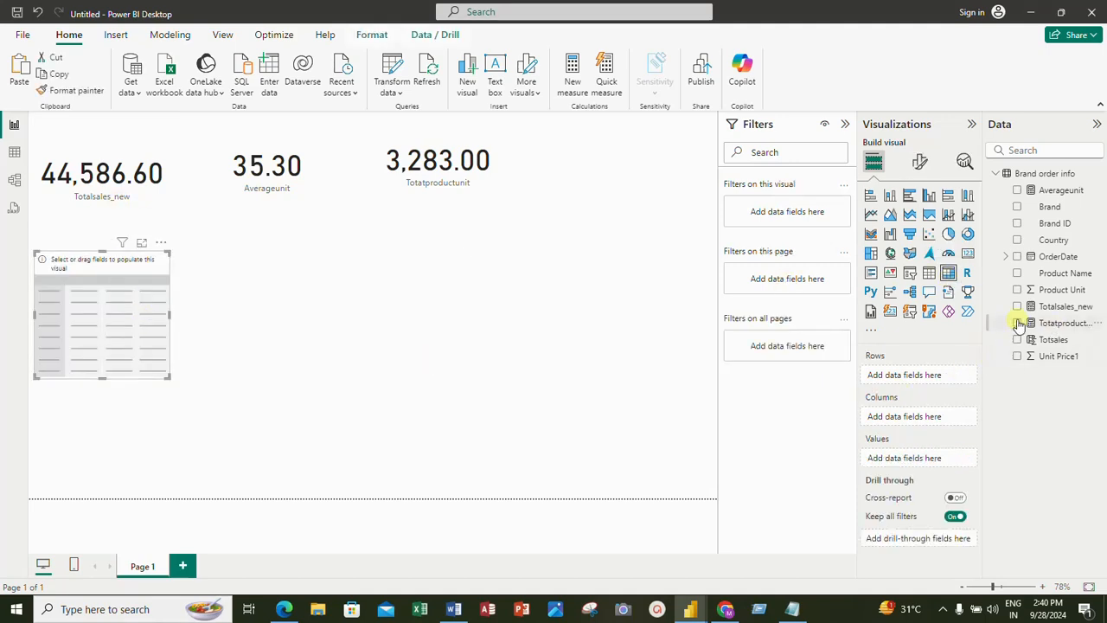
pyautogui.click(1017, 240)
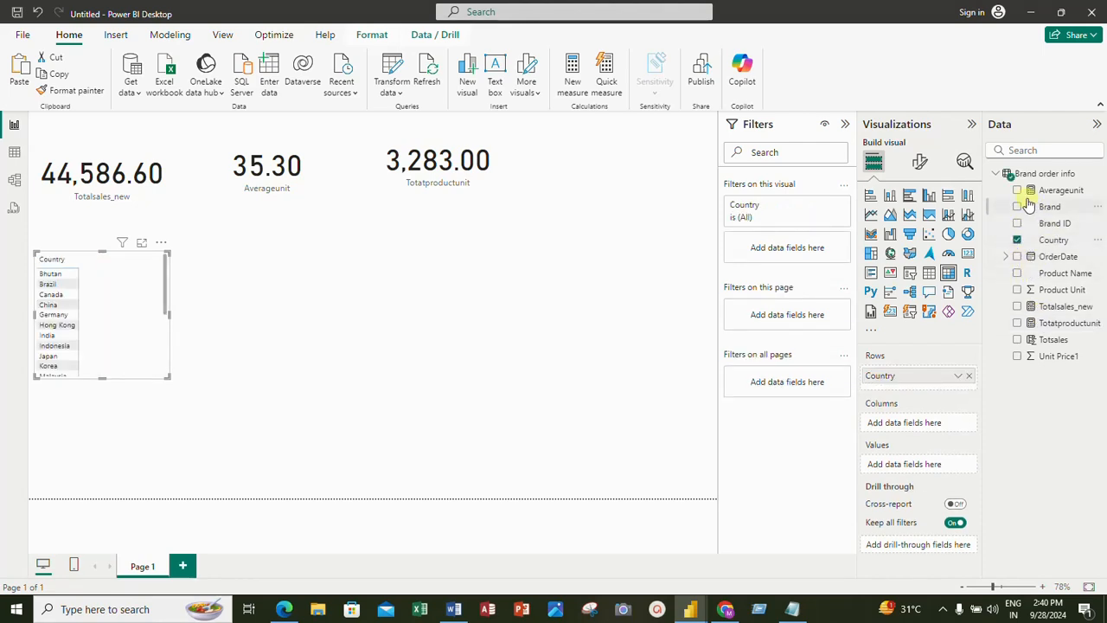
pyautogui.click(1018, 207)
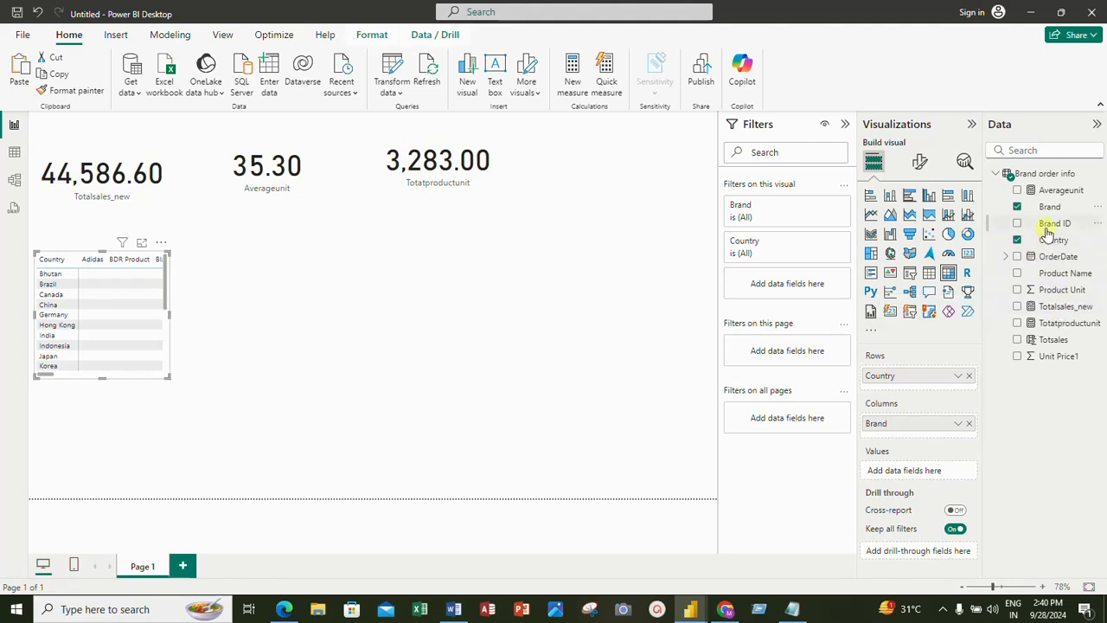
pyautogui.click(1018, 323)
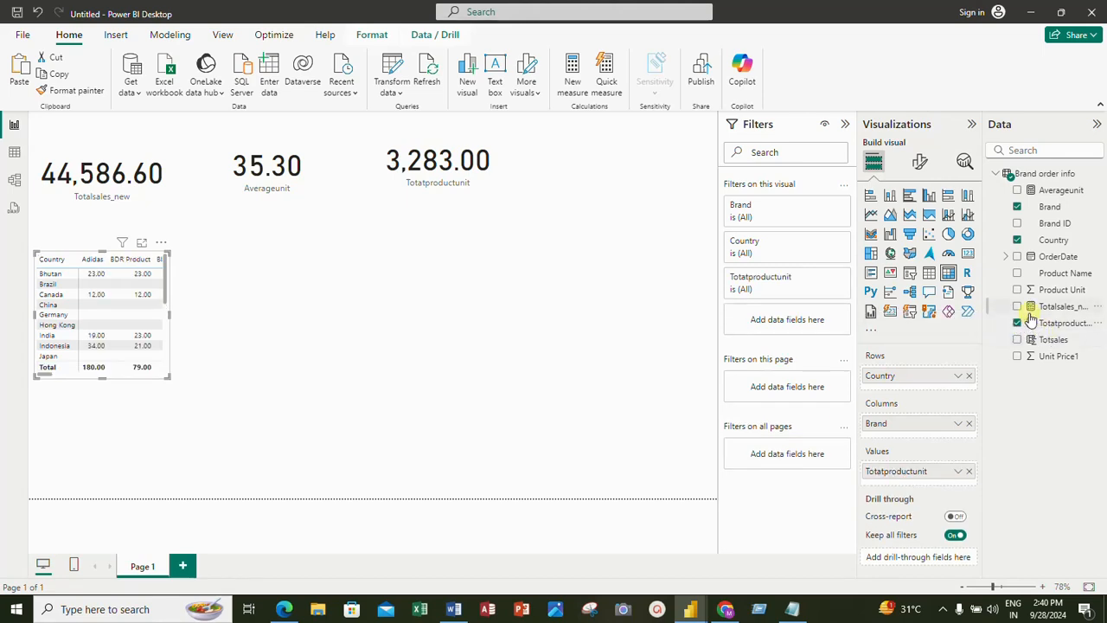
pyautogui.click(1017, 307)
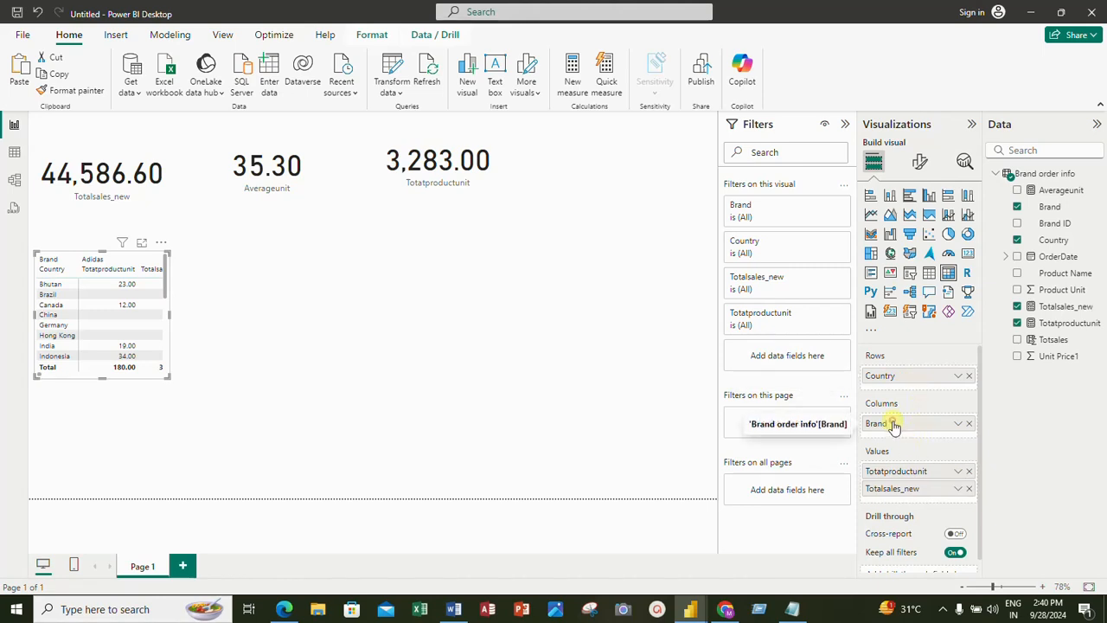
pyautogui.moveTo(895, 423); pyautogui.dragTo(900, 394)
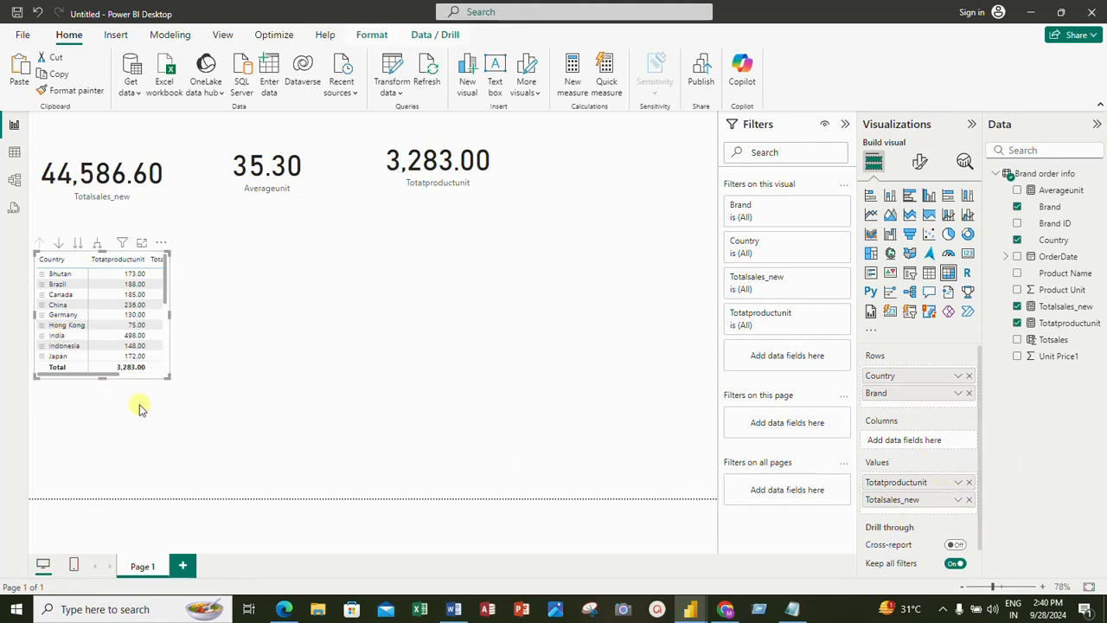
# Enlarge the matrix to fit all the country rows and move it up to just beneath the cards.
pyautogui.moveTo(169, 376); pyautogui.dragTo(316, 500)
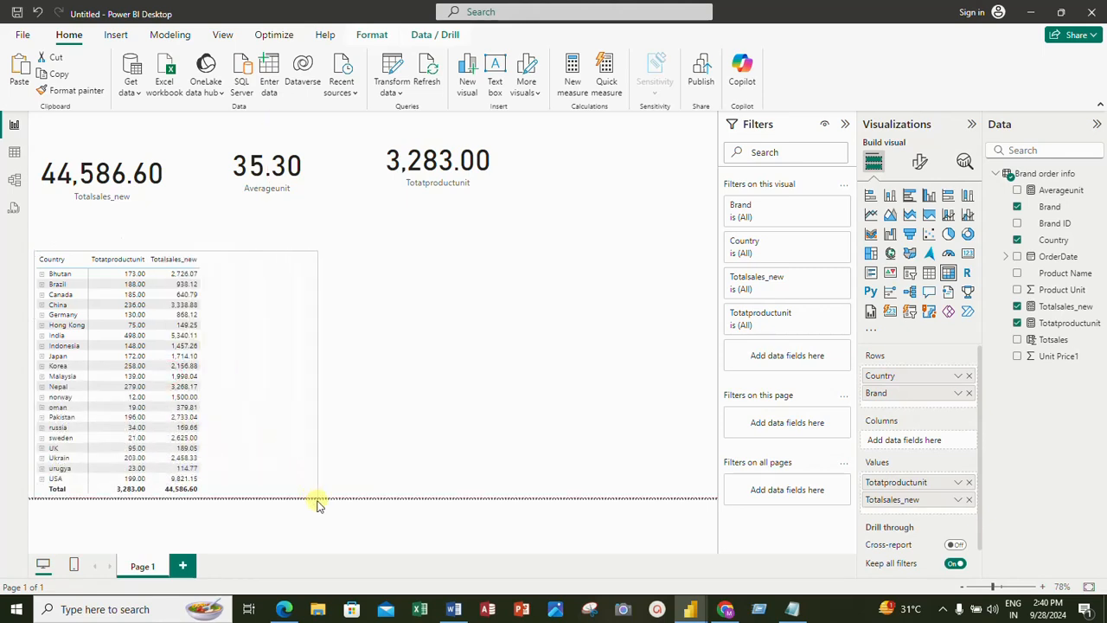
pyautogui.moveTo(255, 290); pyautogui.dragTo(254, 257)
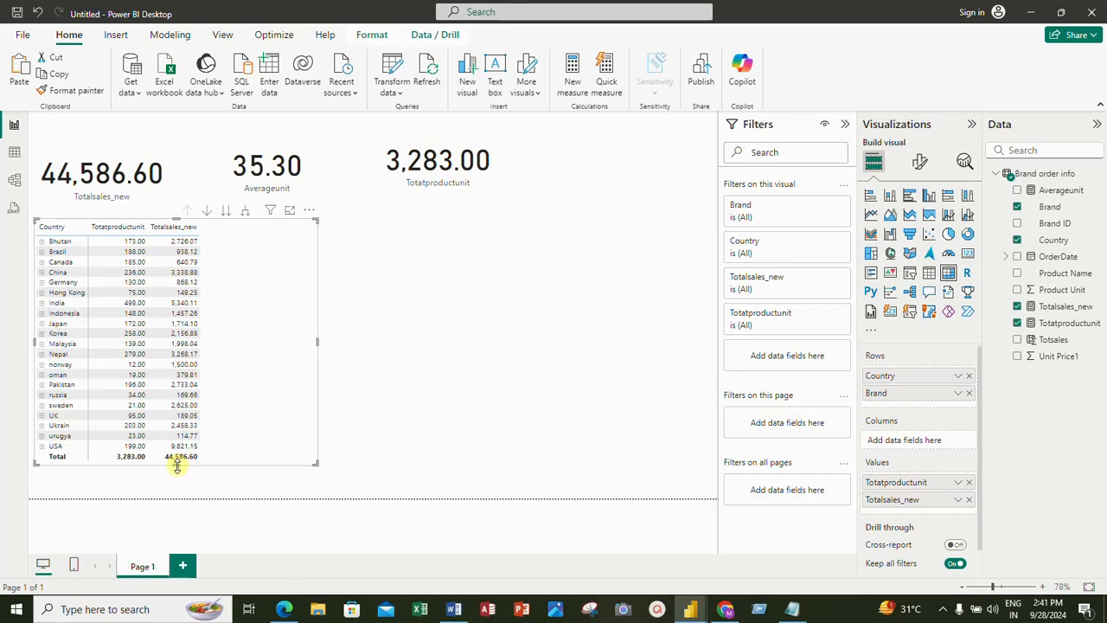
pyautogui.moveTo(177, 465)
pyautogui.mouseDown()
pyautogui.moveTo(178, 497)
pyautogui.moveTo(181, 479)
pyautogui.mouseUp()
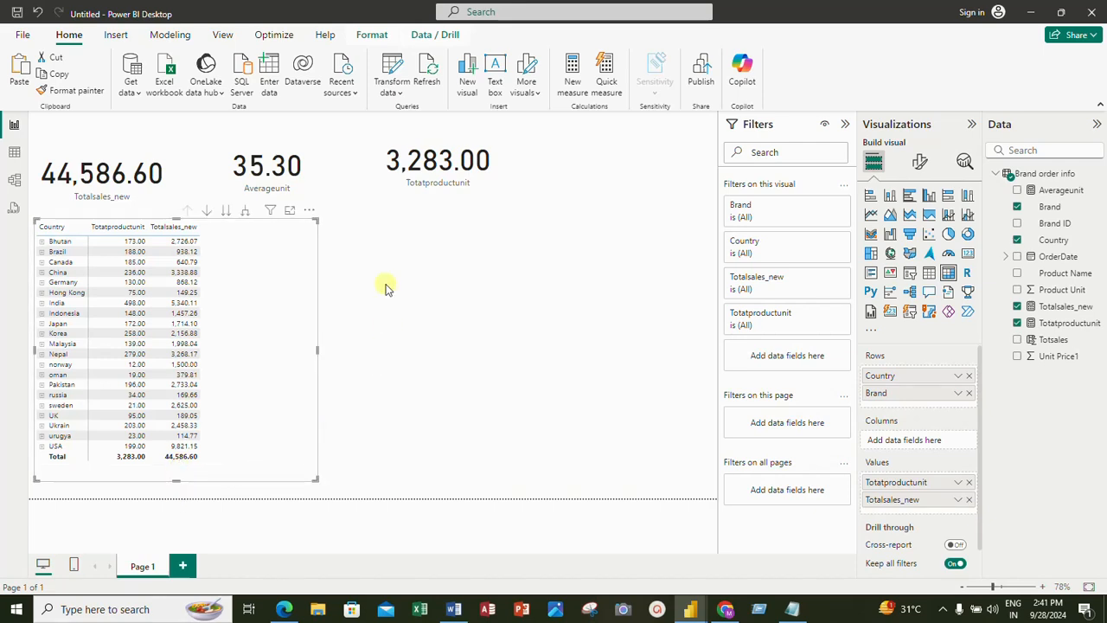
pyautogui.click(307, 253)
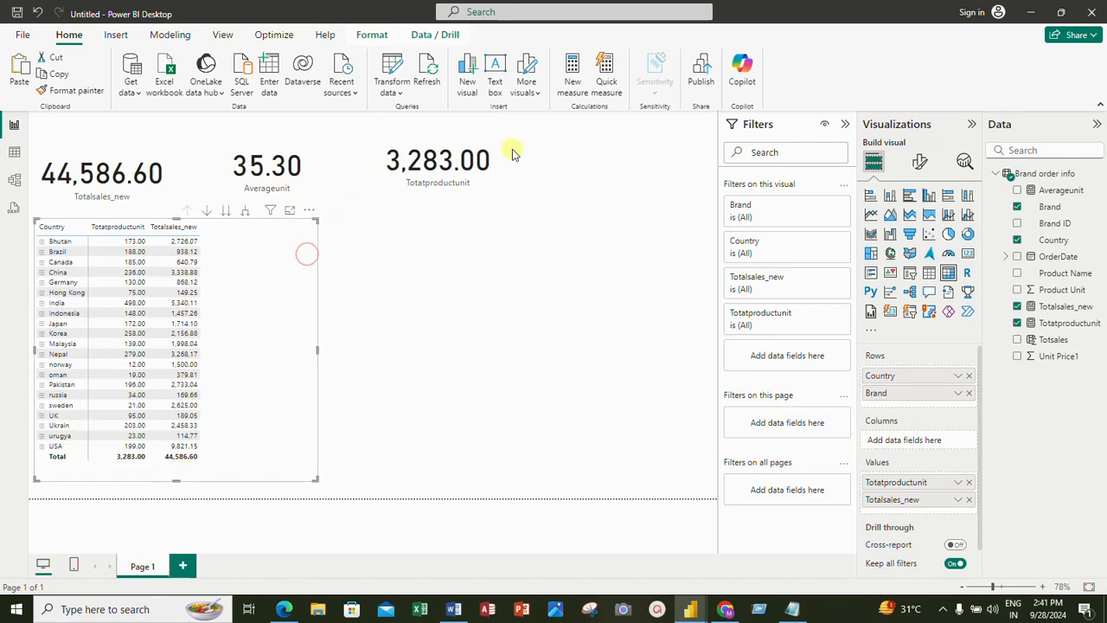
# Set the matrix's global font size to 15.
pyautogui.click(919, 161)
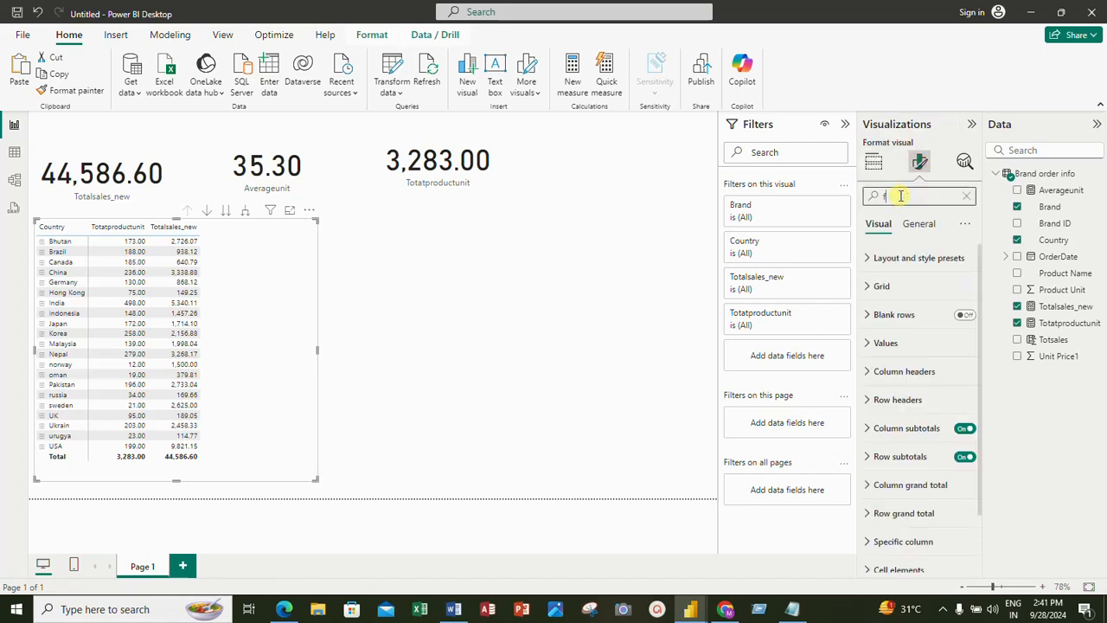
pyautogui.click(900, 195)
pyautogui.write('font')
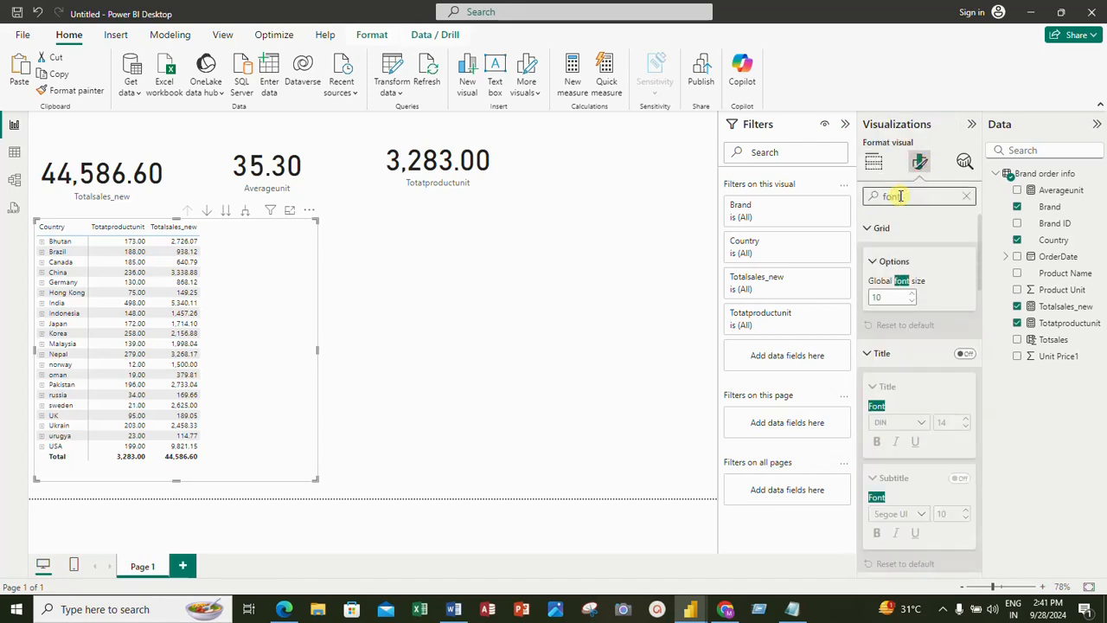
pyautogui.doubleClick(891, 299)
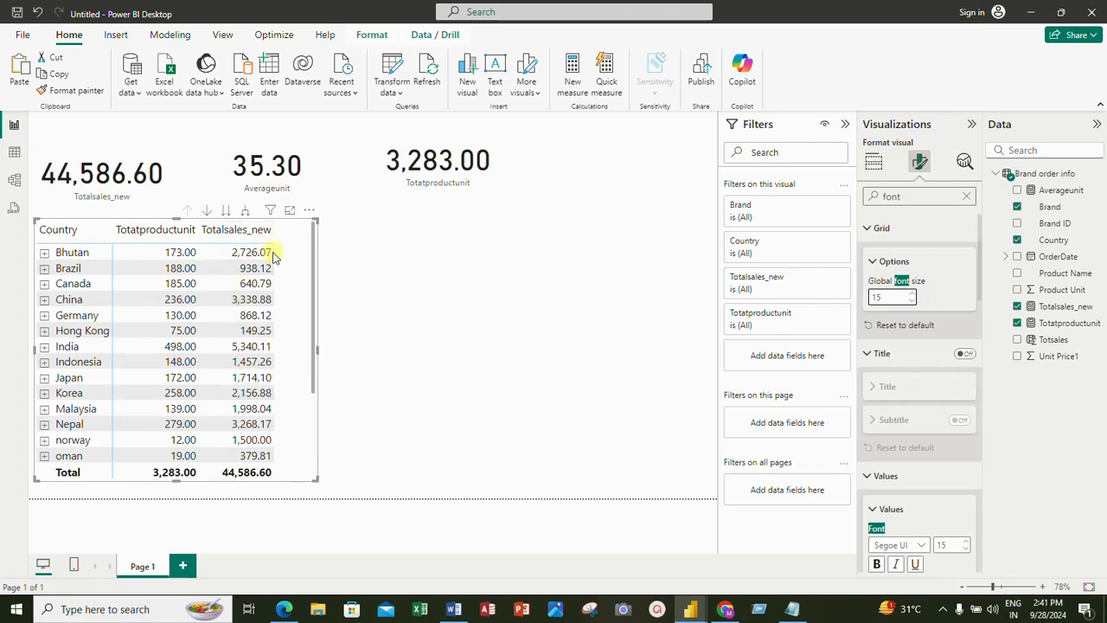
# Expand the whole matrix by one level to list the brands under every country, and look through the rows.
pyautogui.click(246, 212)
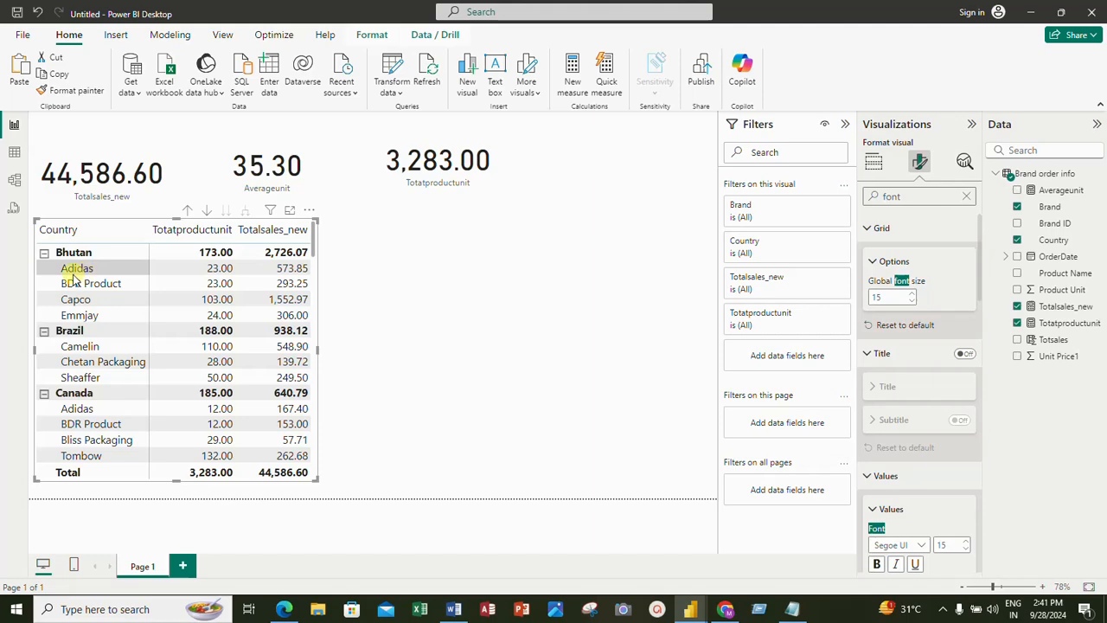
pyautogui.scroll(-10, 135, 351)
pyautogui.scroll(-15, 138, 348)
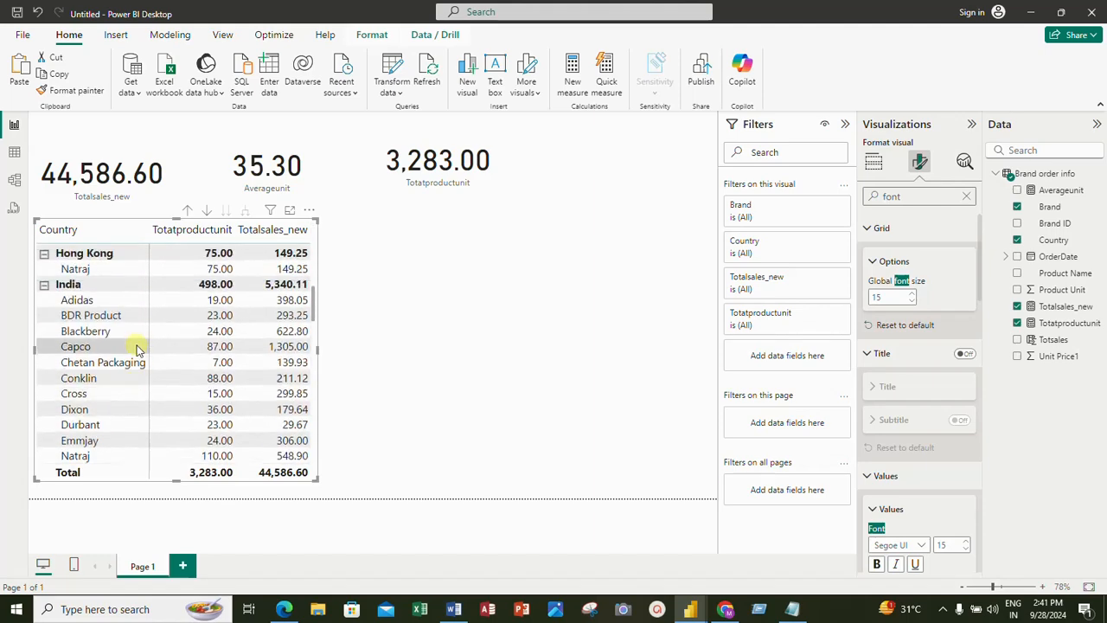
pyautogui.scroll(12, 143, 344)
pyautogui.scroll(10, 143, 341)
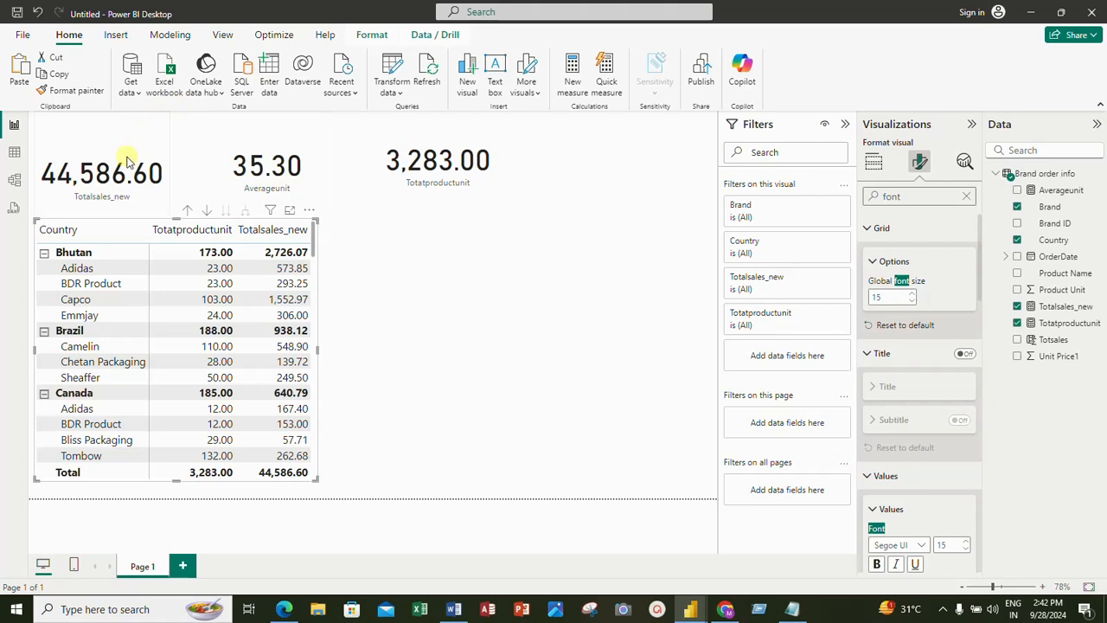
# Shorten the Totalsales_new card from below so that it clears the matrix header.
pyautogui.click(137, 210)
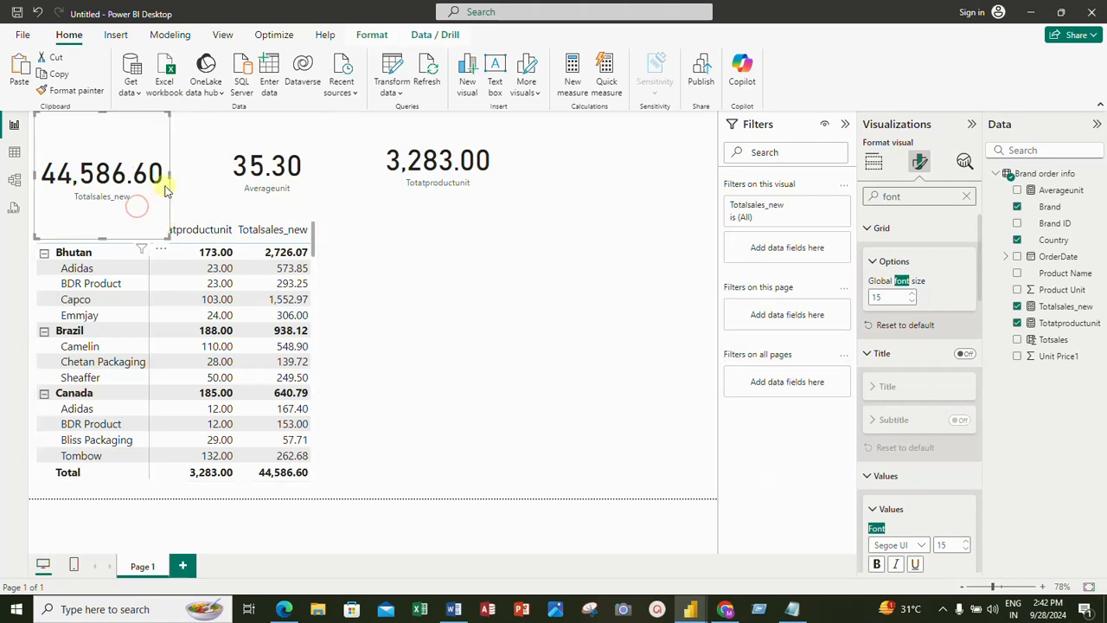
pyautogui.moveTo(104, 232); pyautogui.dragTo(105, 205)
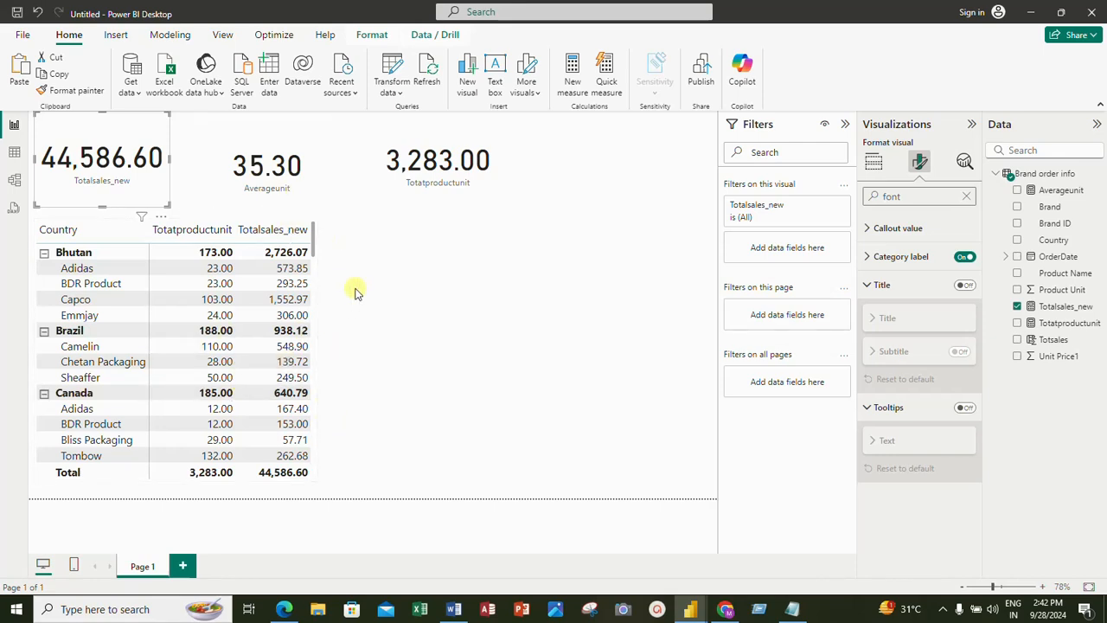
pyautogui.click(486, 304)
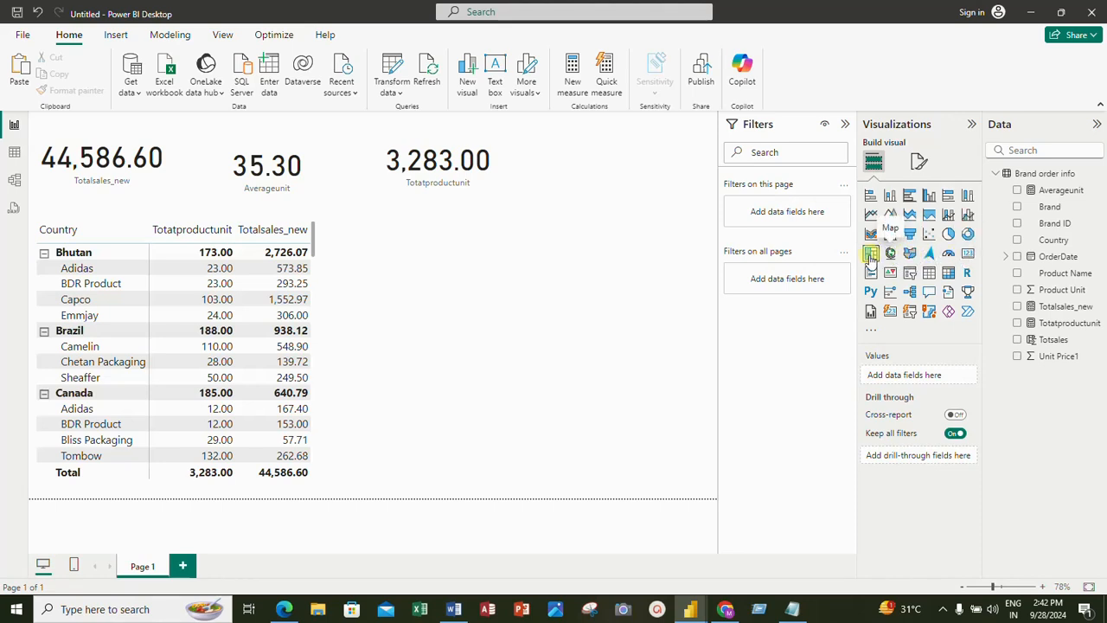
# Add a slicer beneath the Totatproductunit card with Country as its field, and look through its list.
pyautogui.click(915, 278)
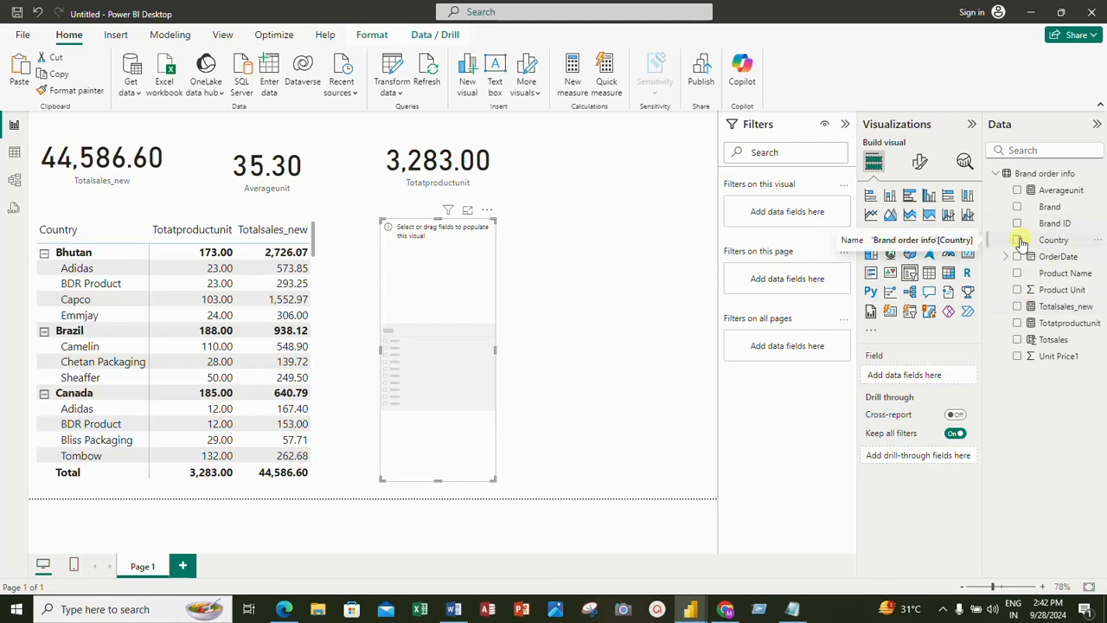
pyautogui.click(1018, 240)
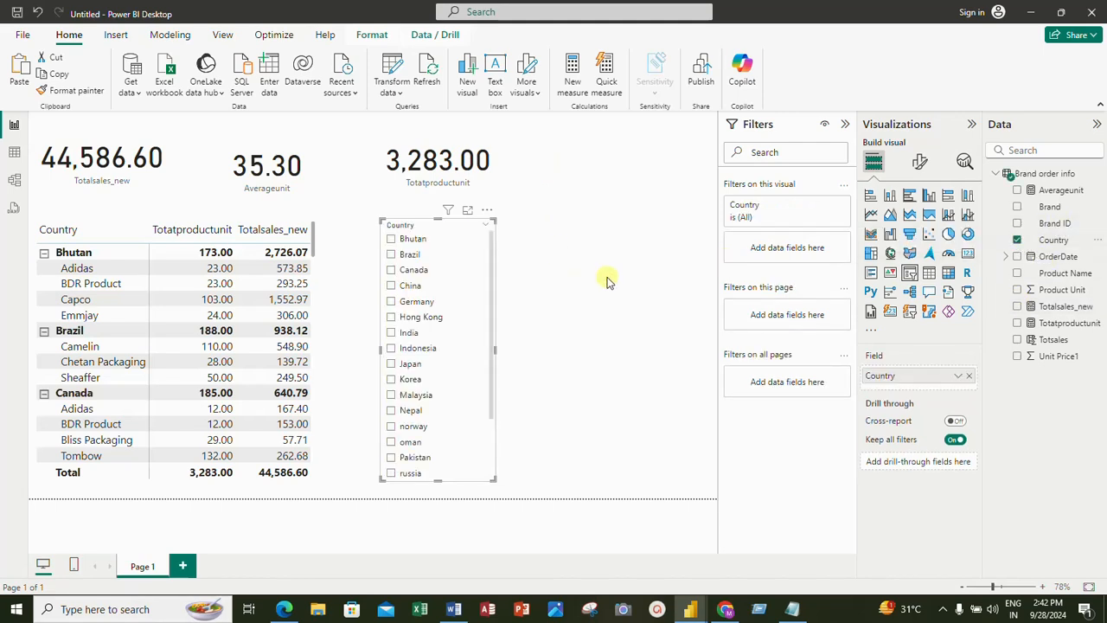
pyautogui.scroll(-3, 454, 255)
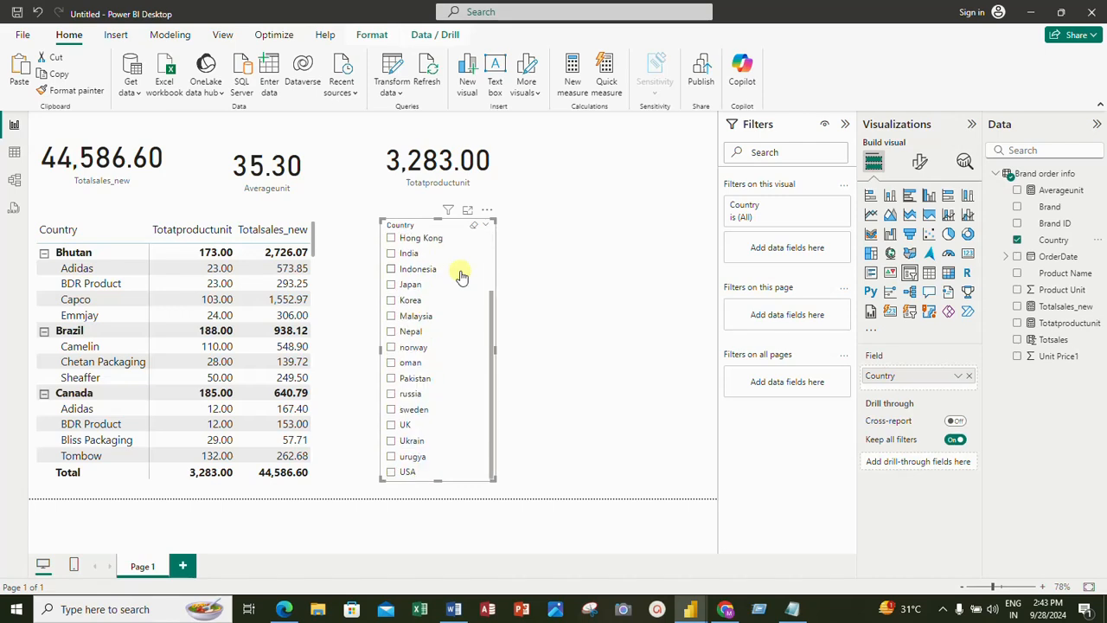
pyautogui.scroll(3, 432, 253)
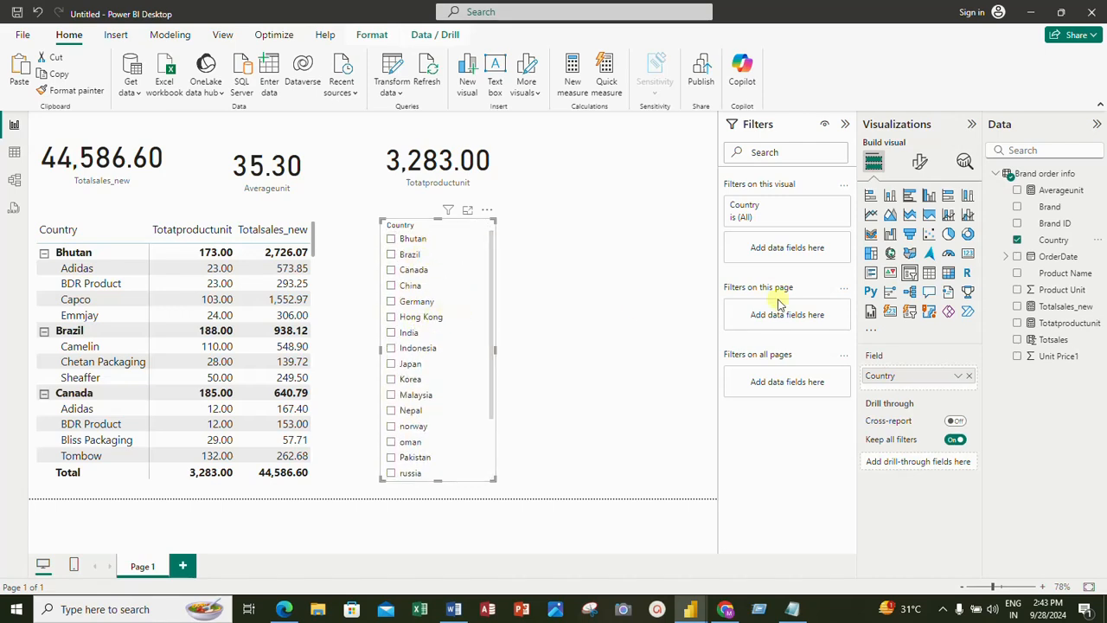
# Switch the Country slicer to the Tile style and place it to the right of the cards, lengthened to fit all country tiles.
pyautogui.click(920, 161)
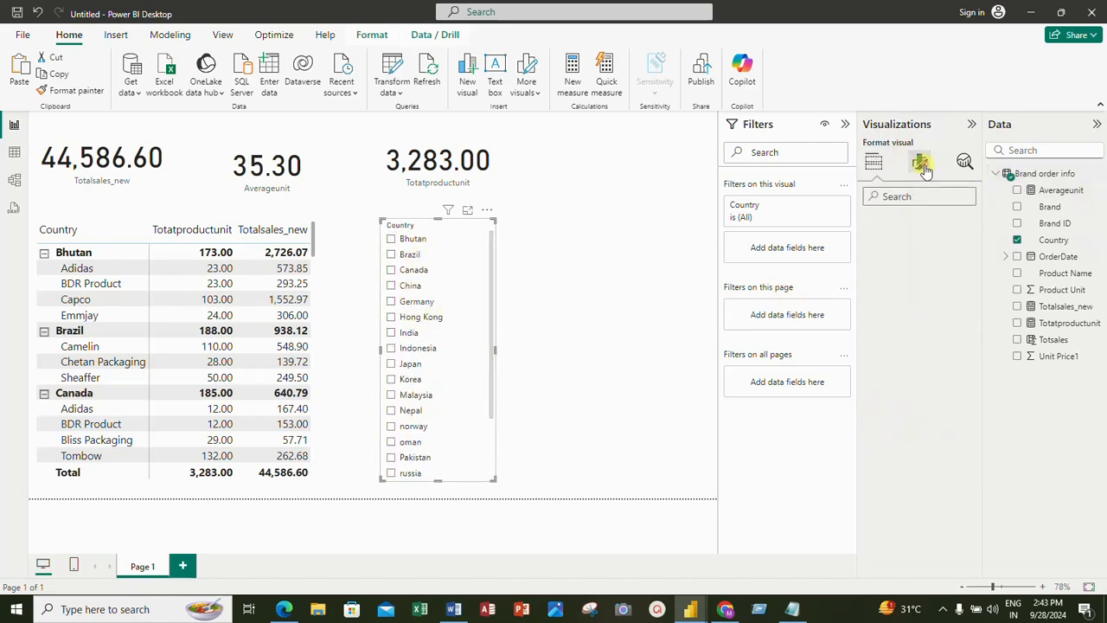
pyautogui.click(887, 259)
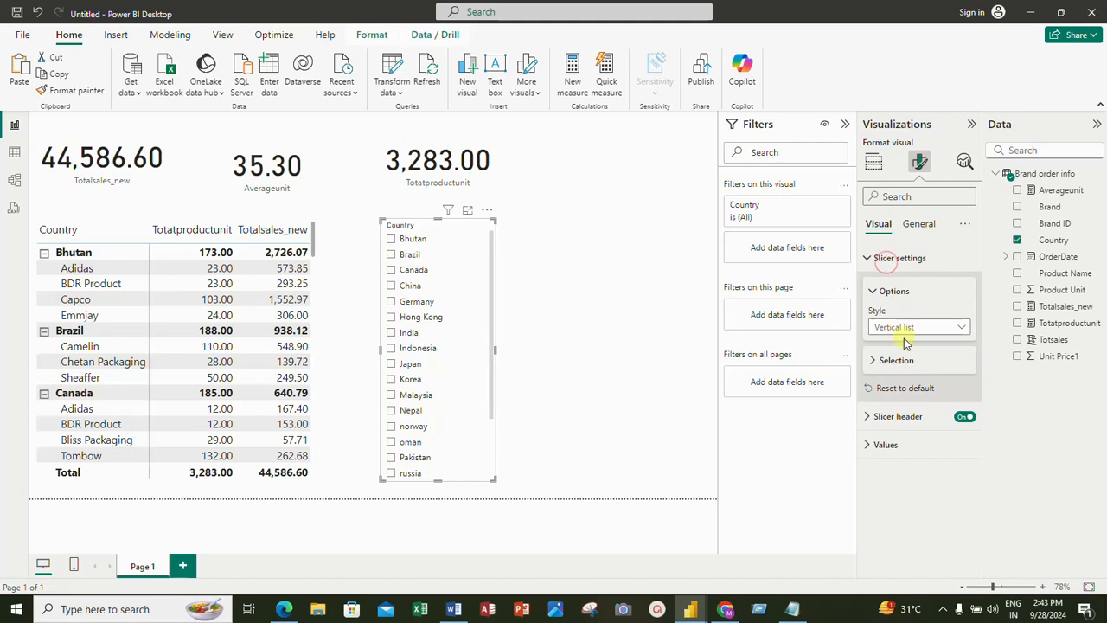
pyautogui.click(958, 328)
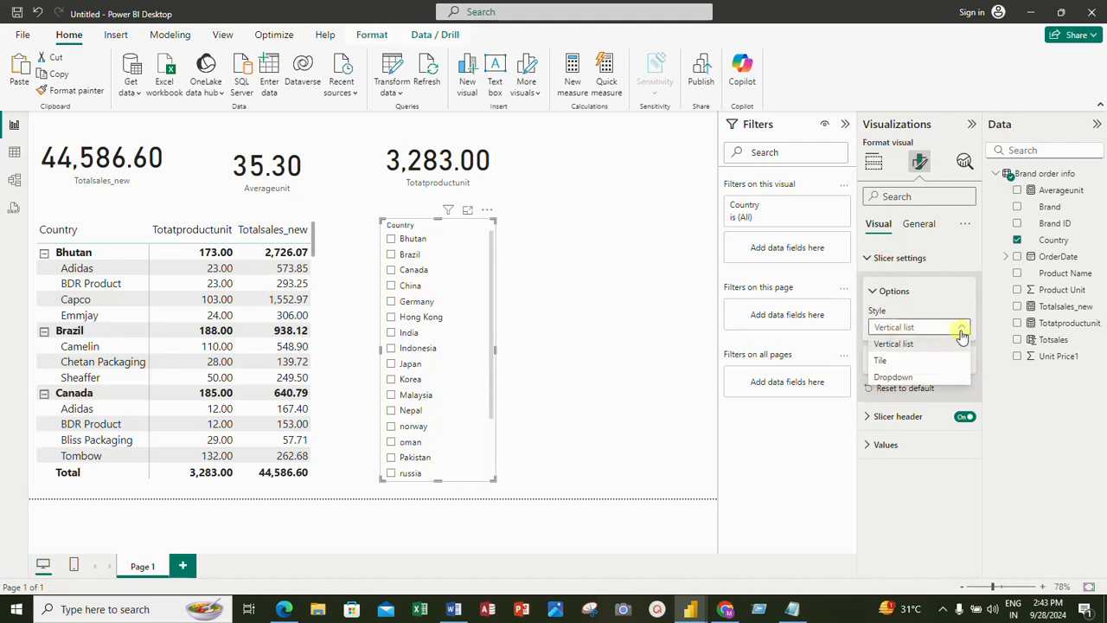
pyautogui.click(898, 361)
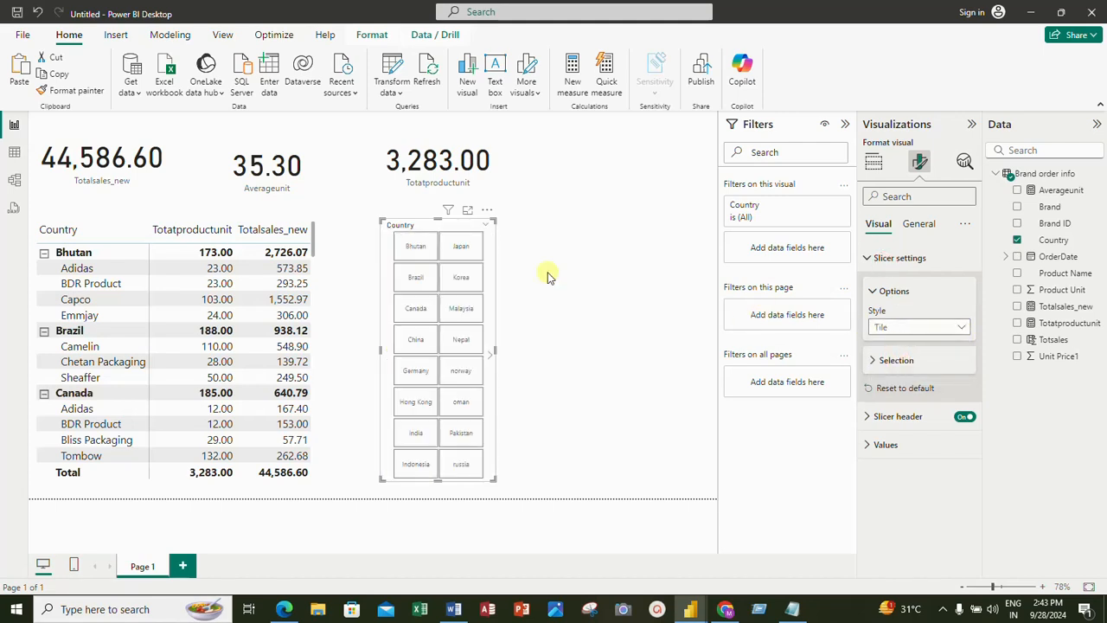
pyautogui.moveTo(491, 242); pyautogui.dragTo(662, 141)
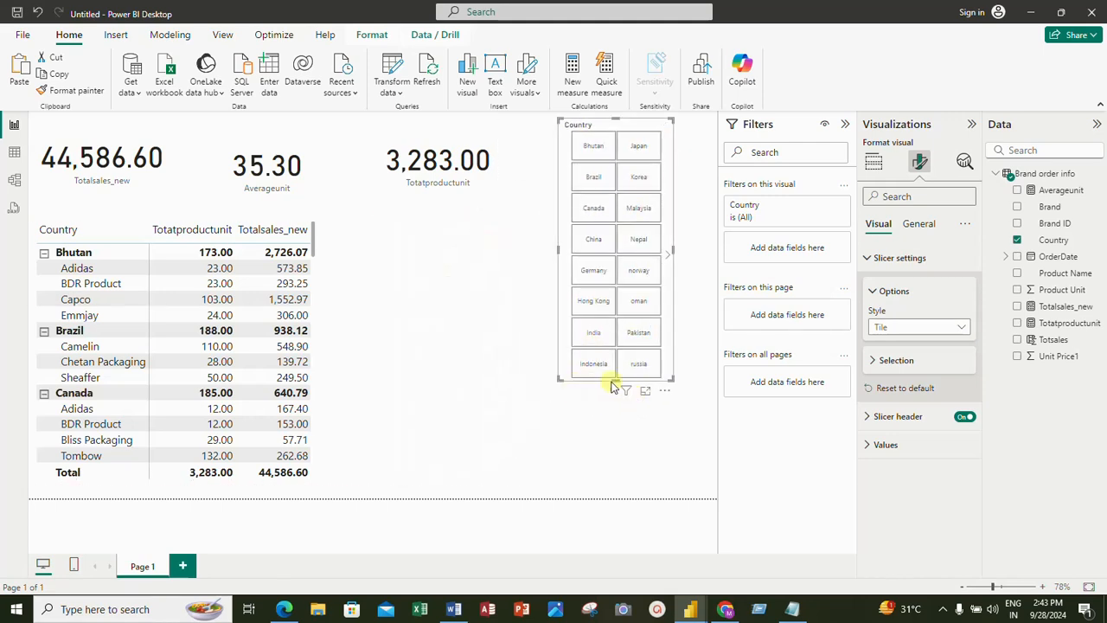
pyautogui.moveTo(613, 378); pyautogui.dragTo(612, 479)
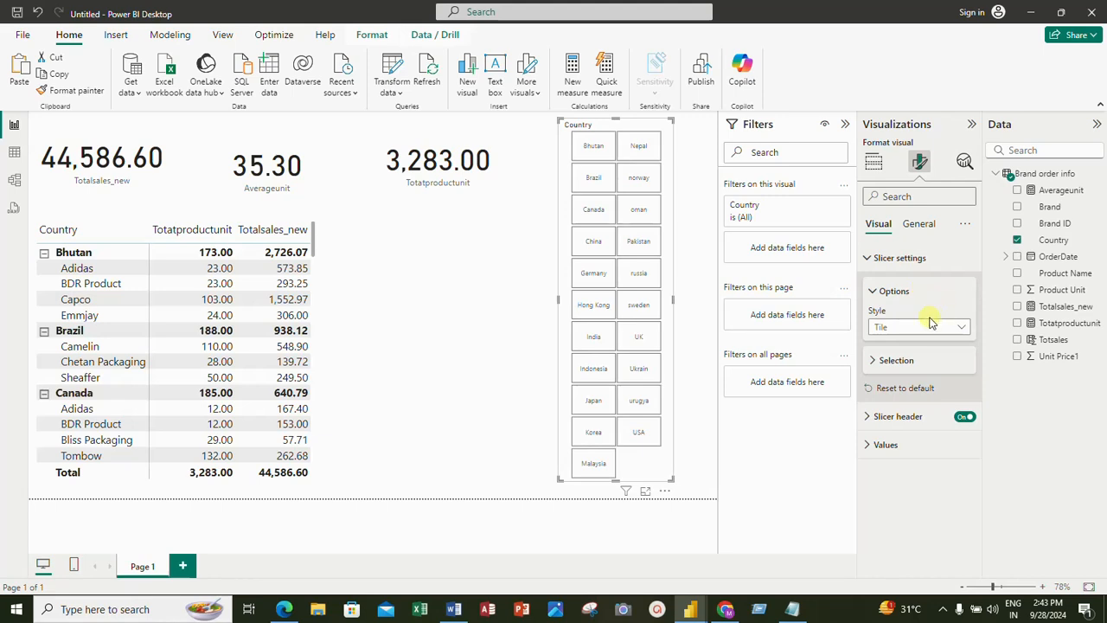
# Give the Country slicer's header a Top border in light blue.
pyautogui.click(888, 417)
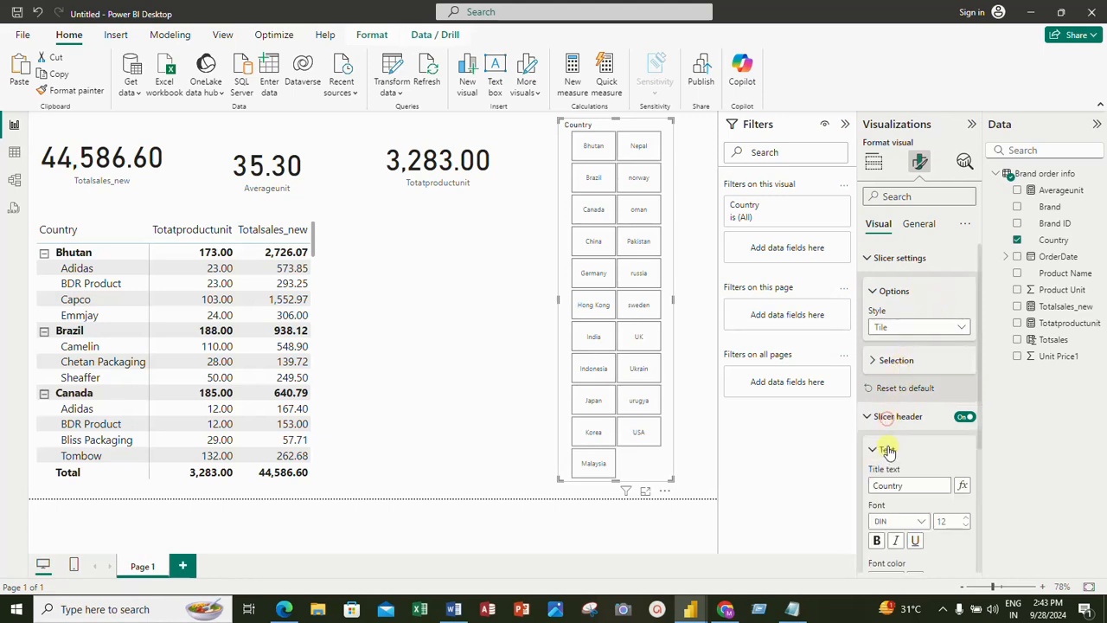
pyautogui.scroll(-3, 887, 451)
pyautogui.scroll(1, 908, 396)
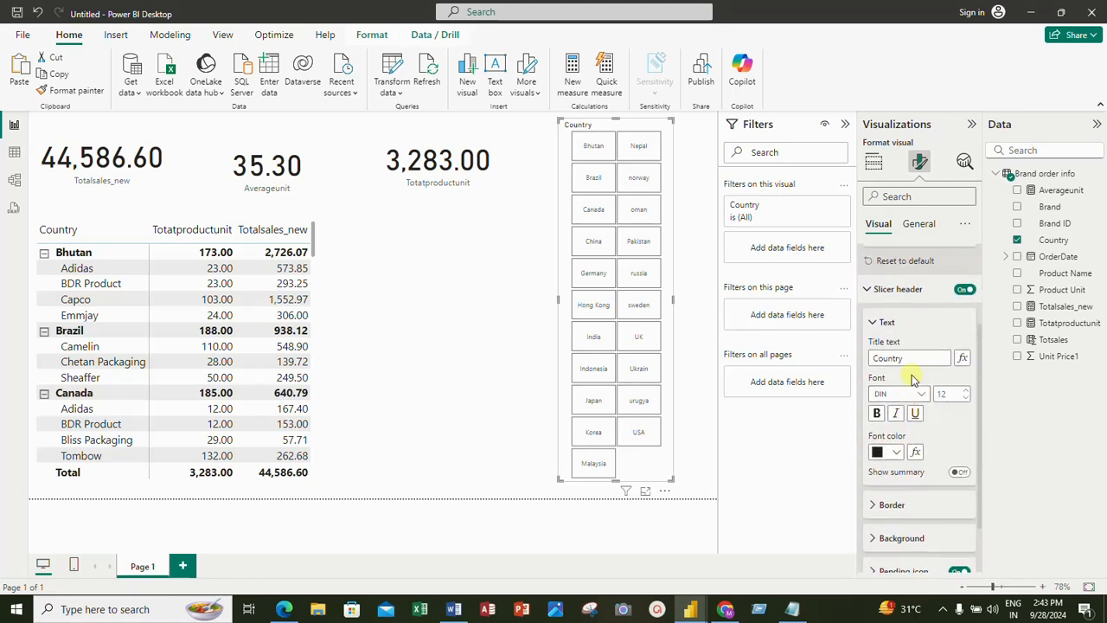
pyautogui.scroll(-1, 910, 434)
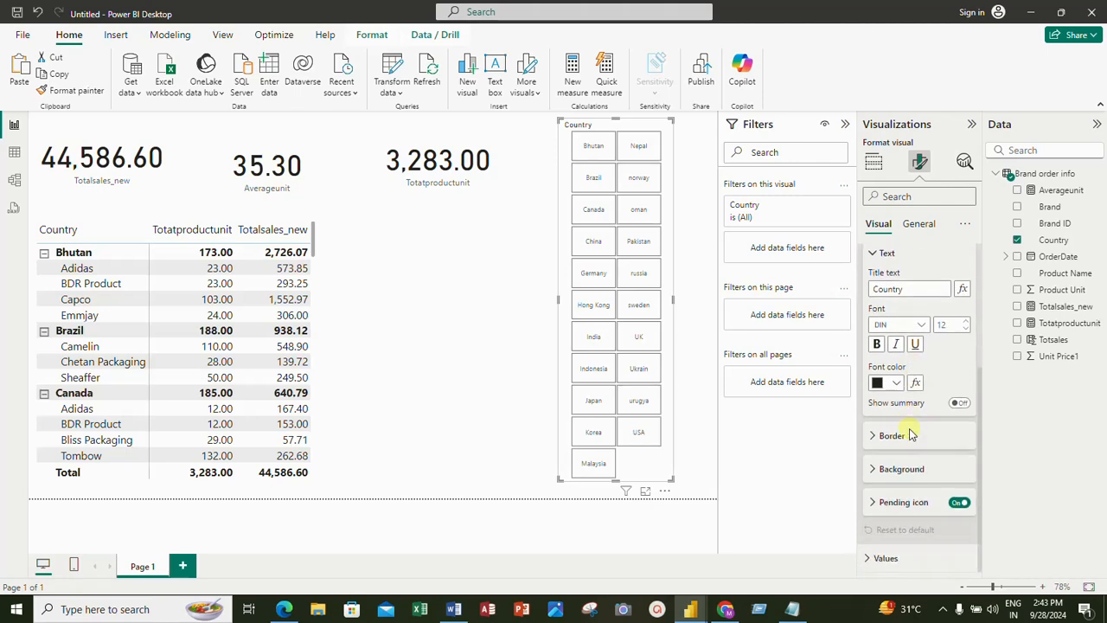
pyautogui.click(914, 441)
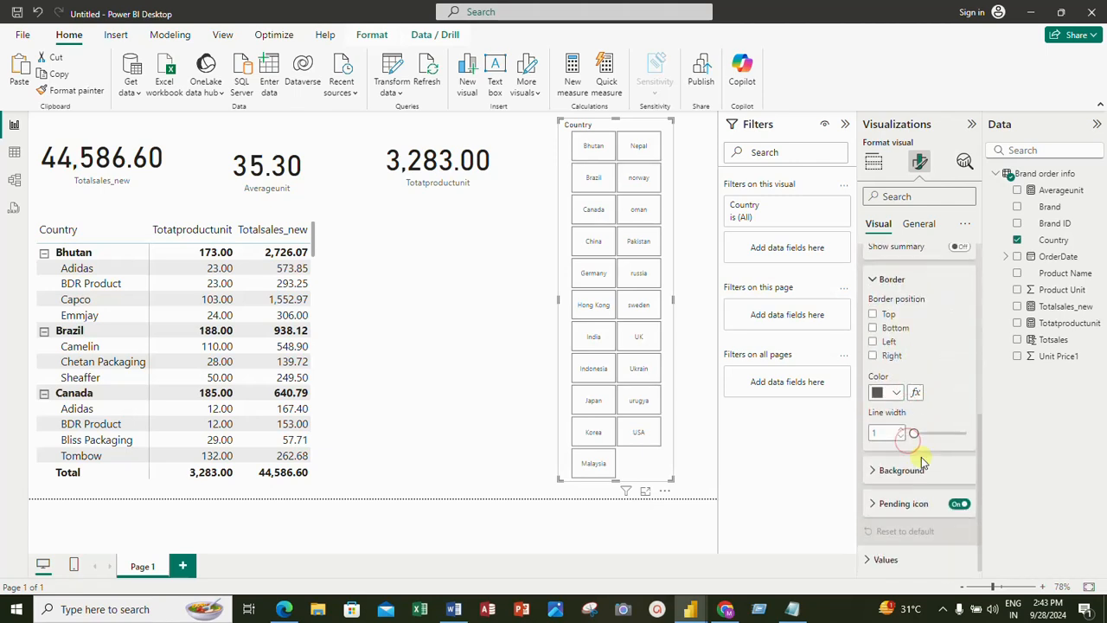
pyautogui.click(873, 313)
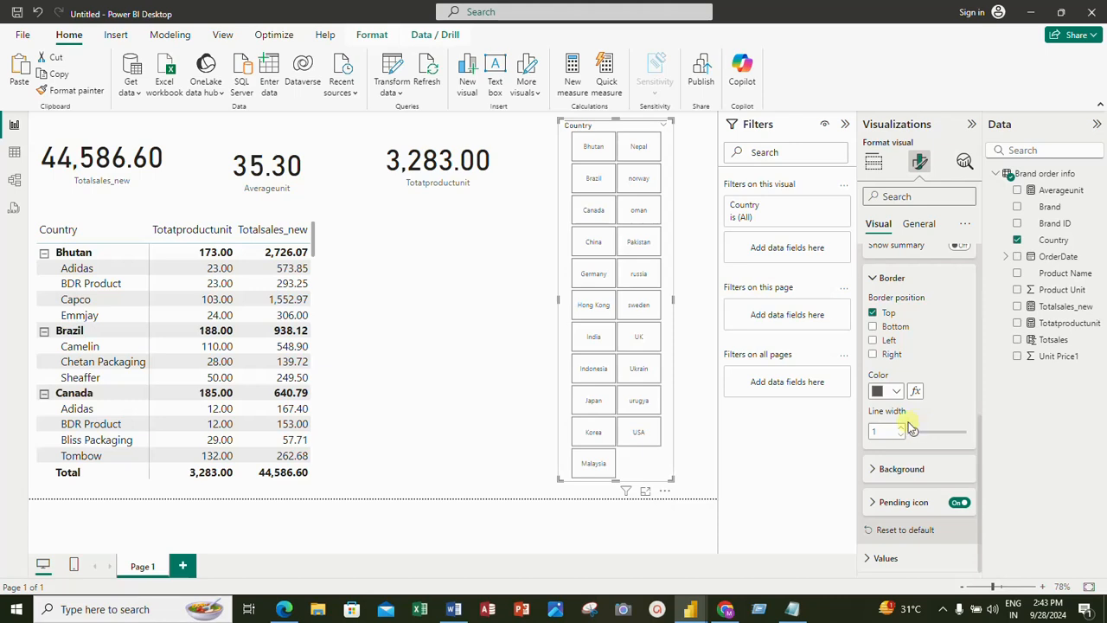
pyautogui.click(896, 391)
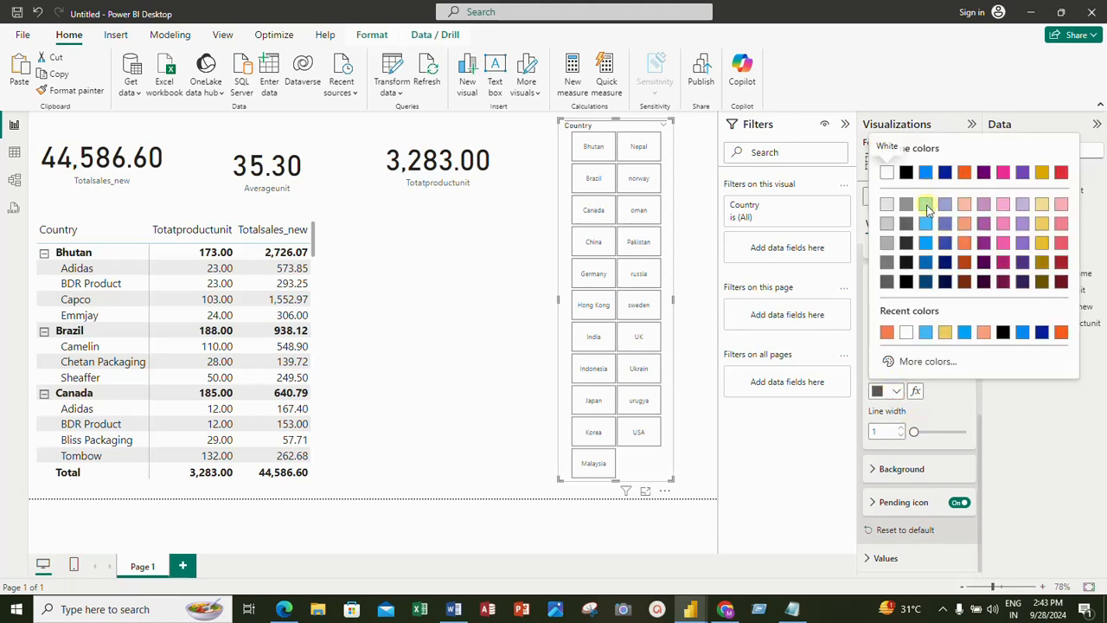
pyautogui.click(925, 223)
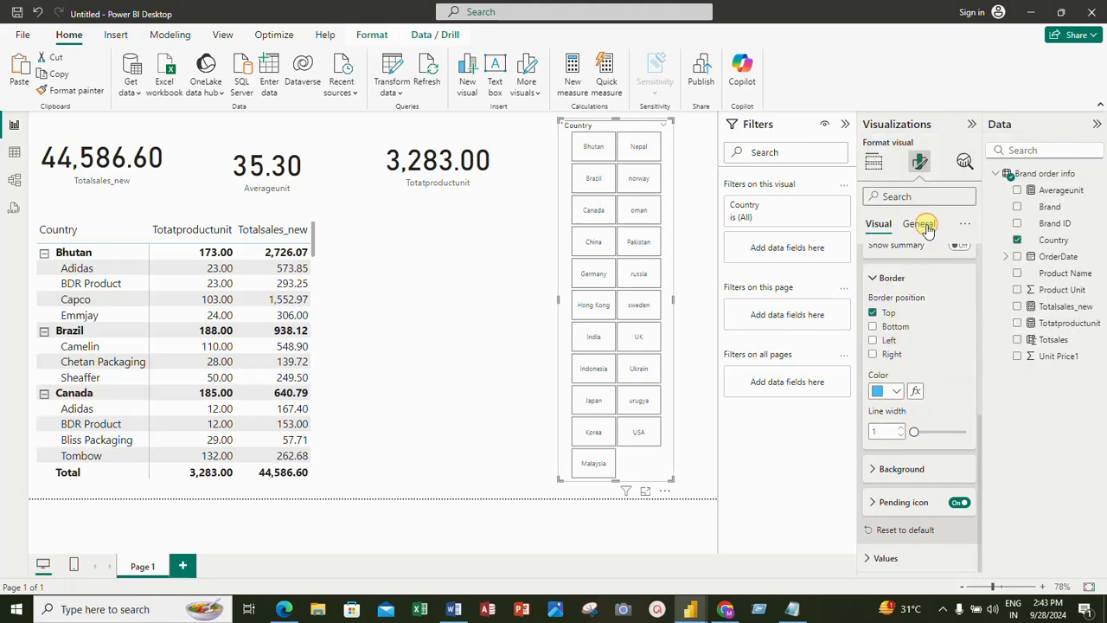
# Set the colour of the slicer header's pending icon to the orange theme colour.
pyautogui.click(898, 472)
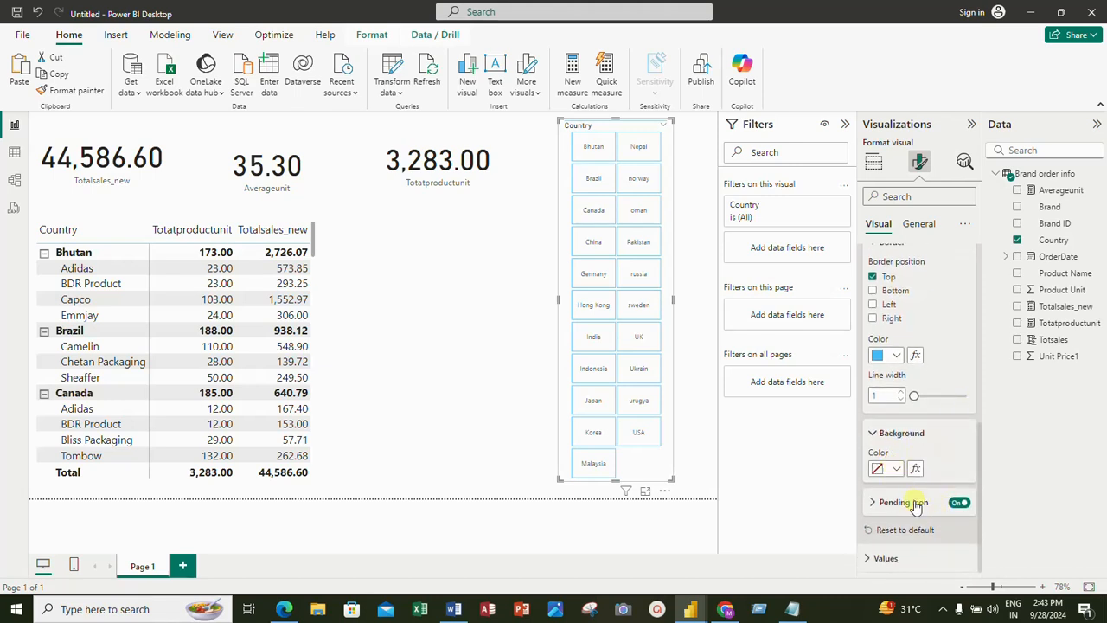
pyautogui.click(909, 514)
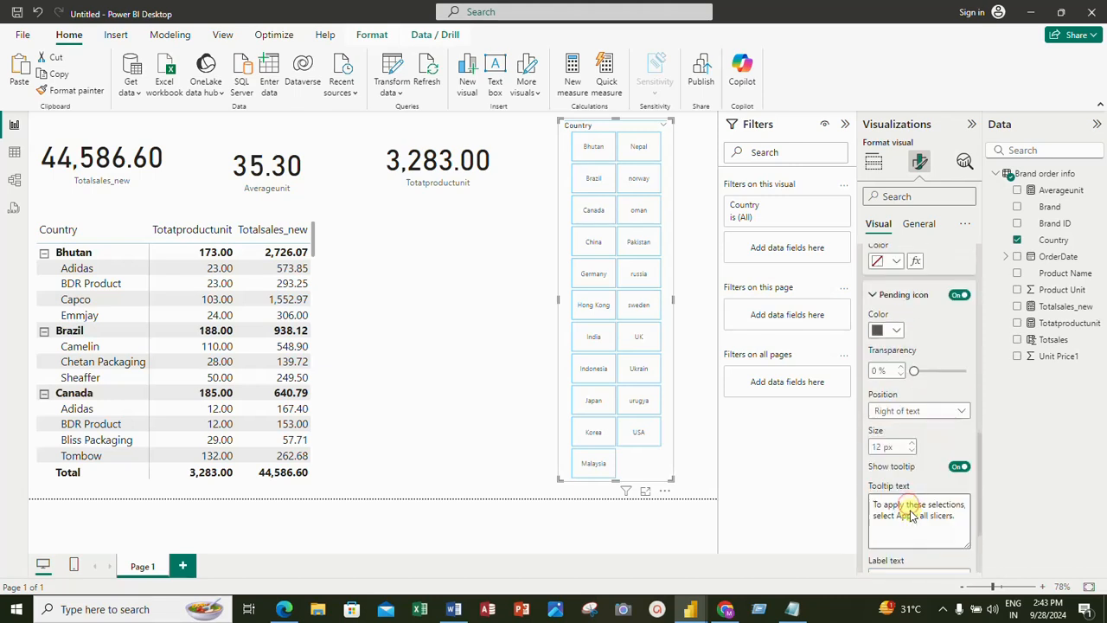
pyautogui.click(891, 333)
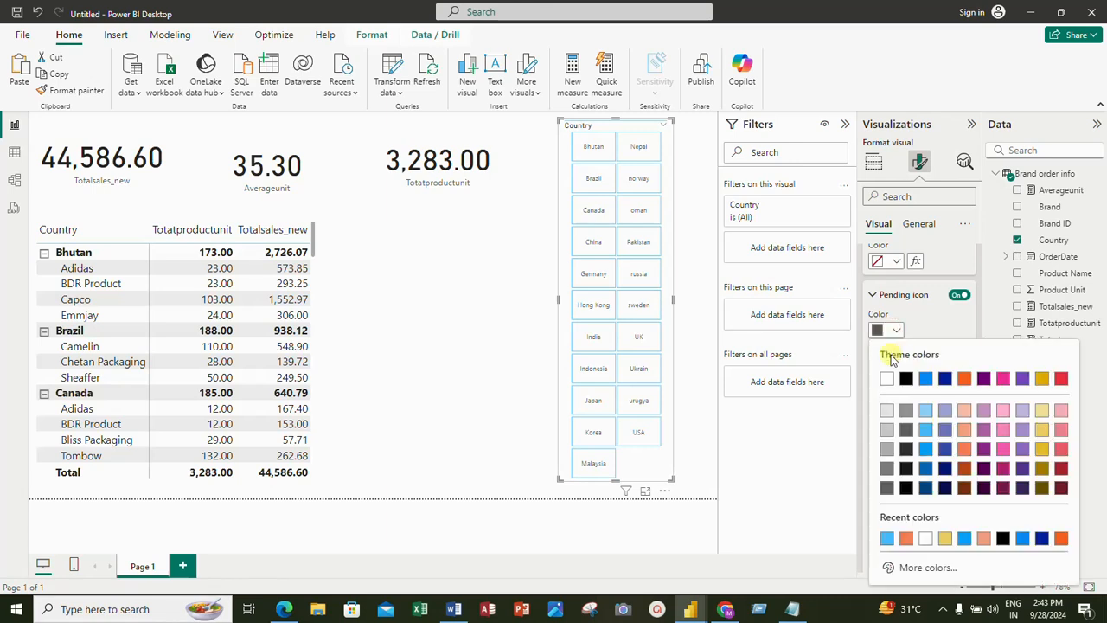
pyautogui.click(962, 380)
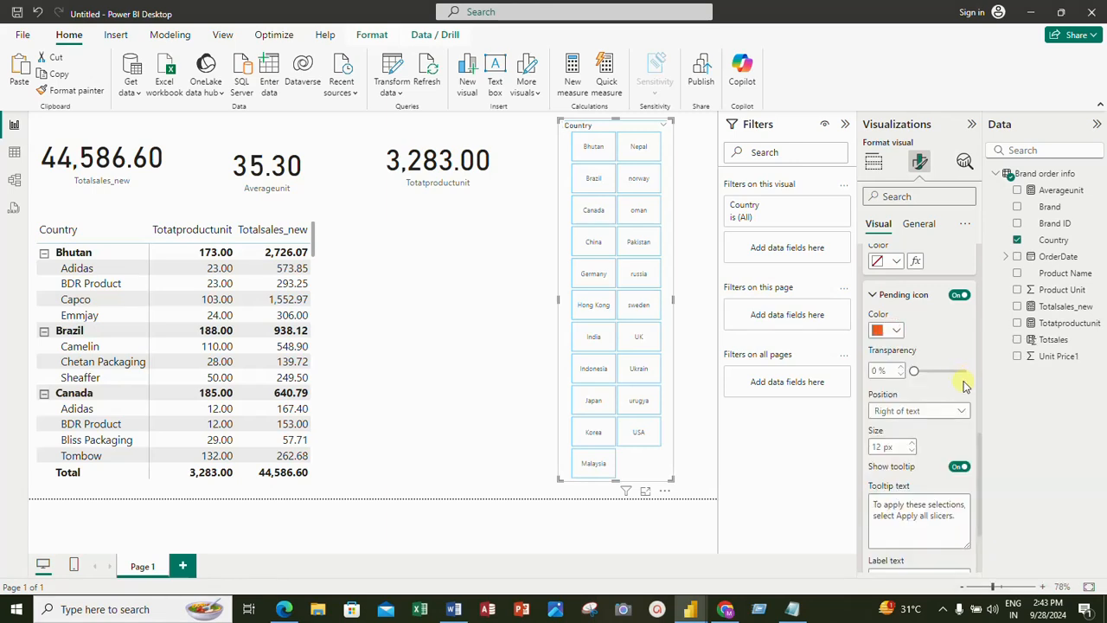
pyautogui.scroll(-3, 962, 444)
pyautogui.scroll(10, 963, 444)
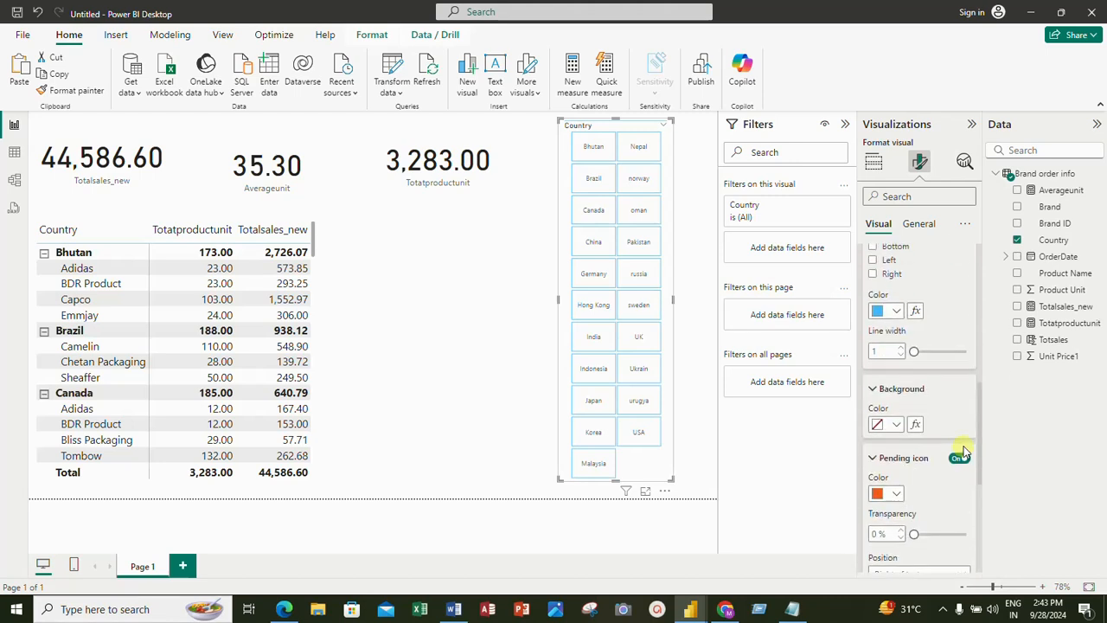
# Turn on the Country slicer's title and set its text to "Country Slicer".
pyautogui.click(919, 223)
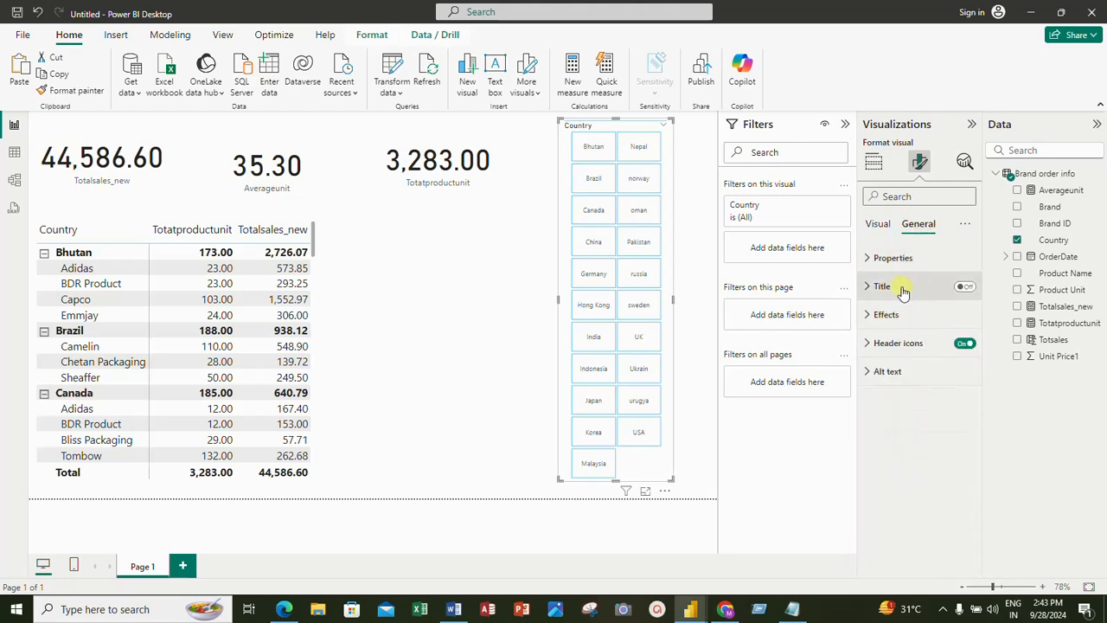
pyautogui.click(965, 286)
pyautogui.click(964, 286)
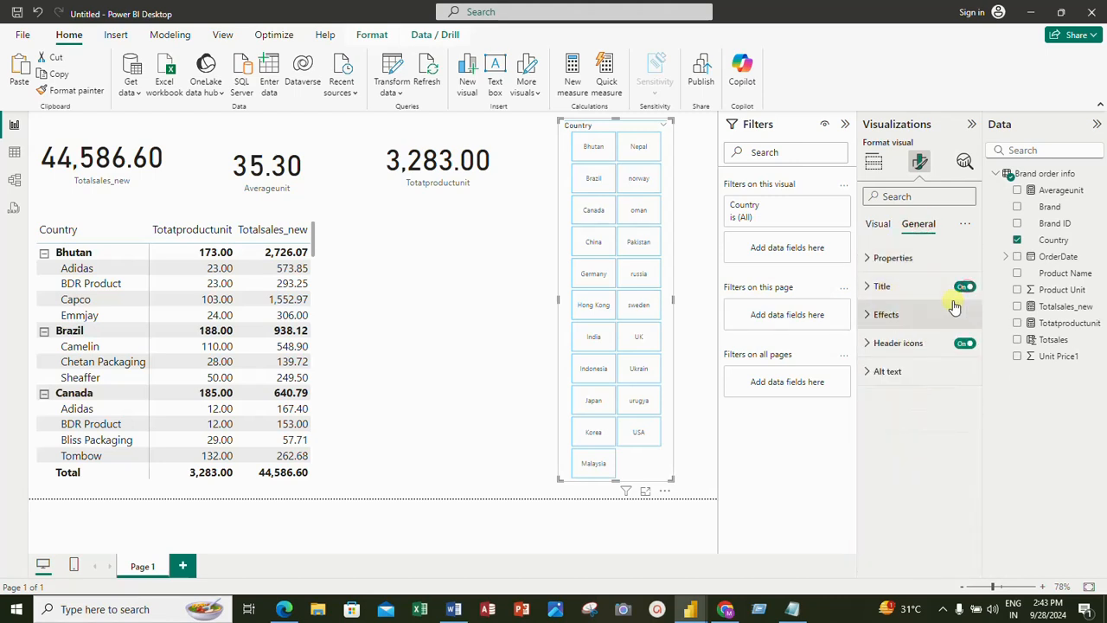
pyautogui.click(872, 286)
pyautogui.click(895, 355)
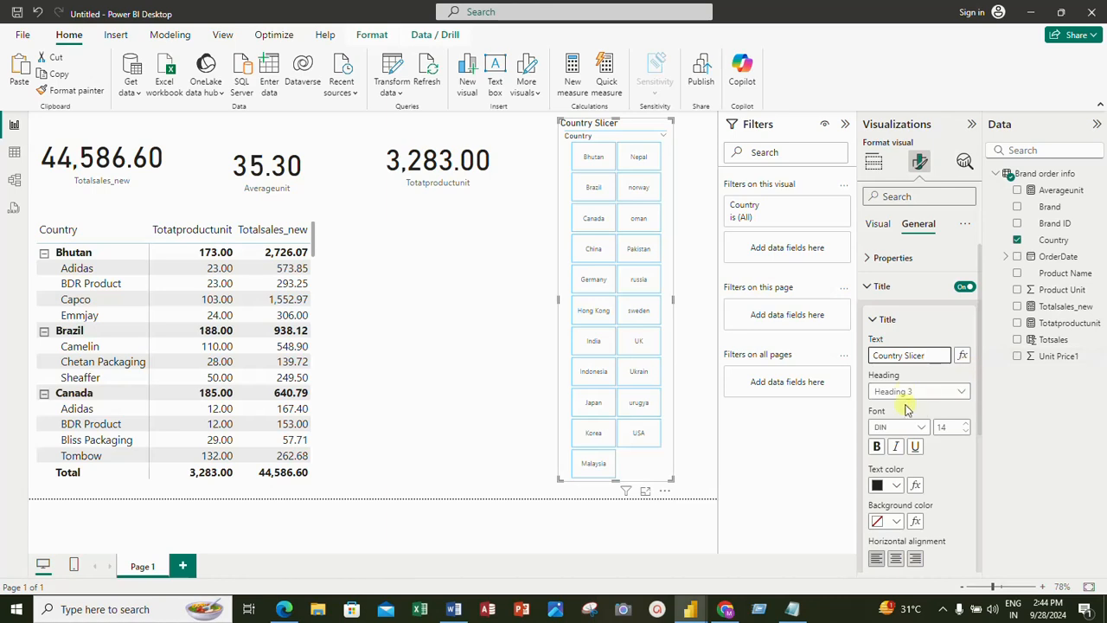
pyautogui.scroll(-3, 955, 446)
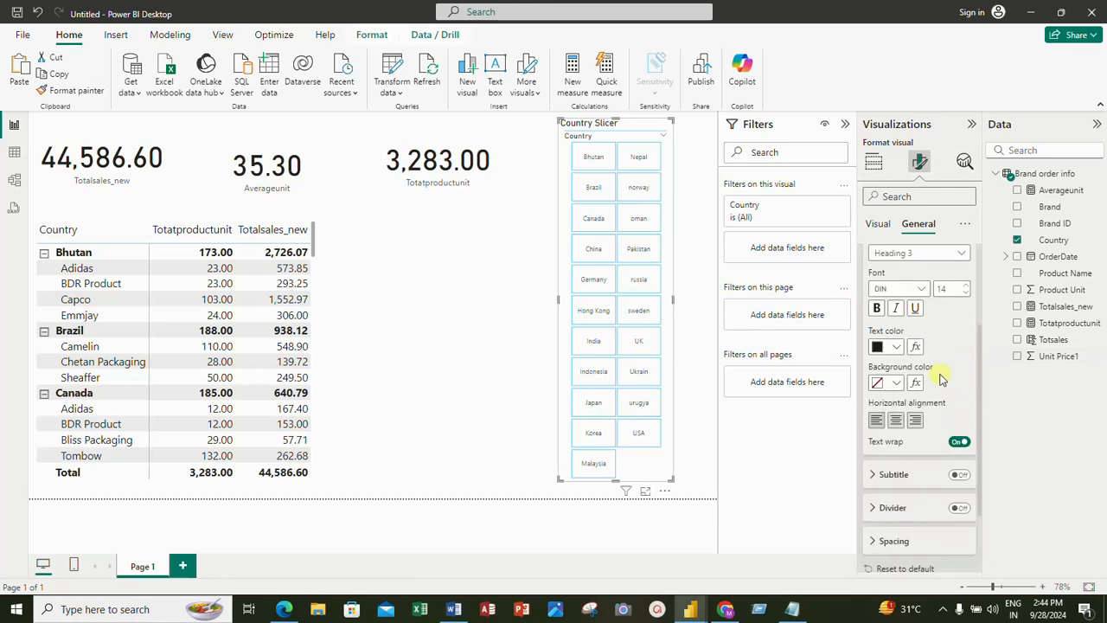
# Set the text colour of the Country slicer's title to the lighter pink theme shade.
pyautogui.click(896, 346)
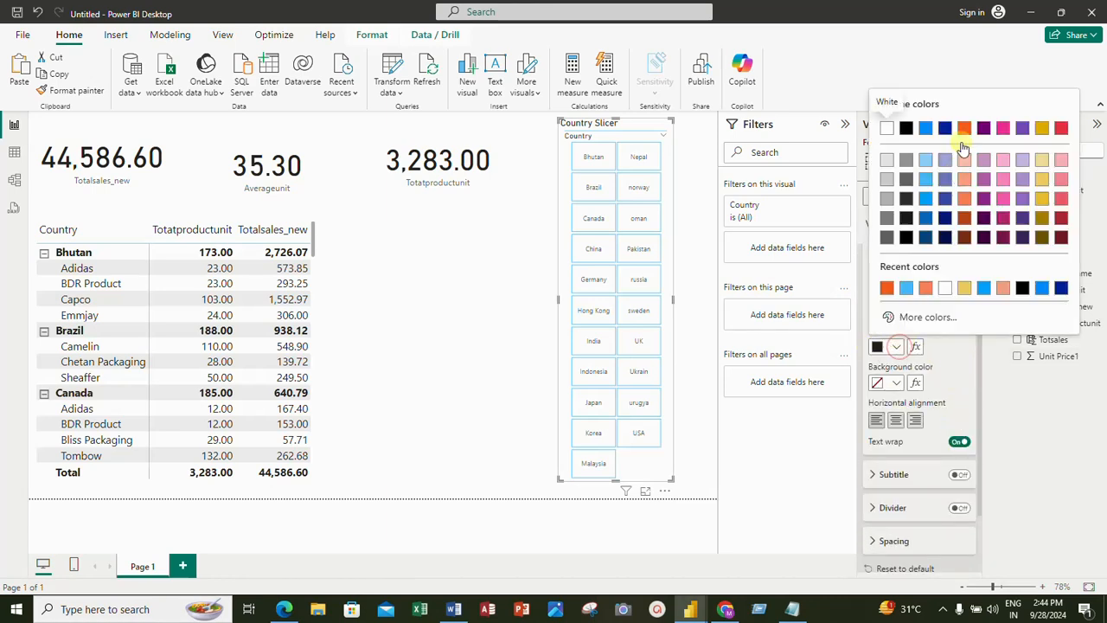
pyautogui.click(927, 162)
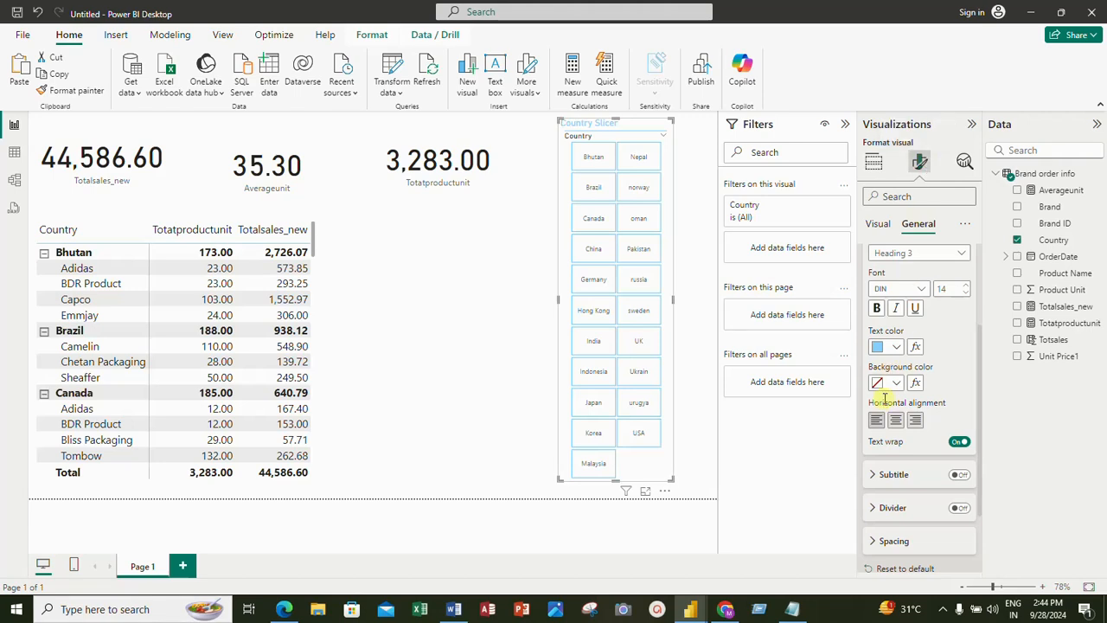
pyautogui.click(896, 346)
pyautogui.click(1002, 179)
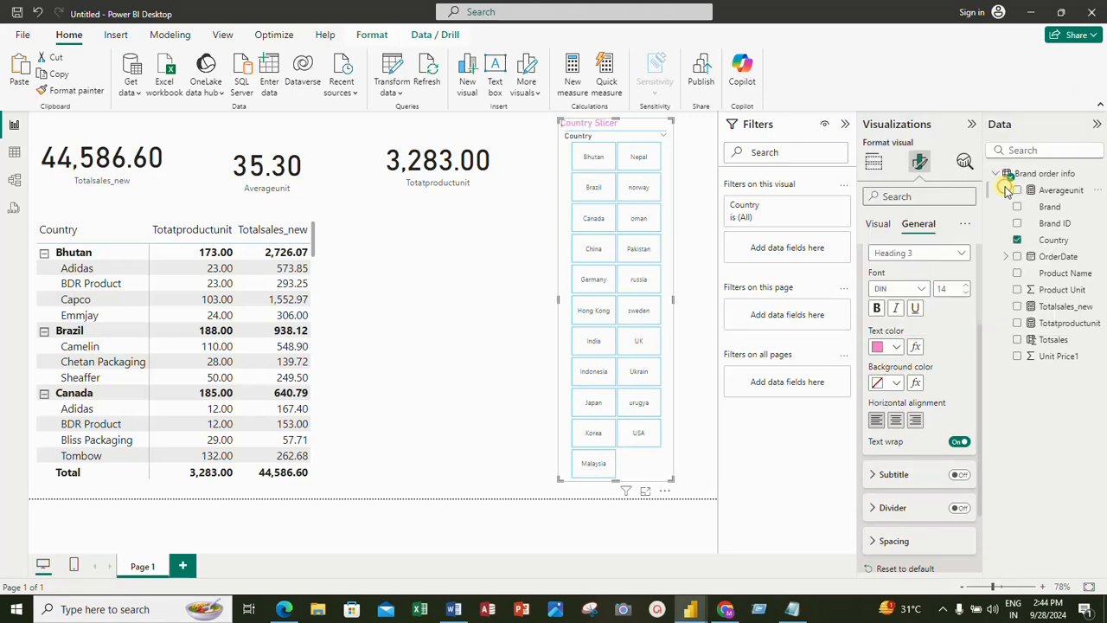
# Set the Country slicer's background colour to the lighter gold theme shade in its effects settings.
pyautogui.scroll(-2, 899, 471)
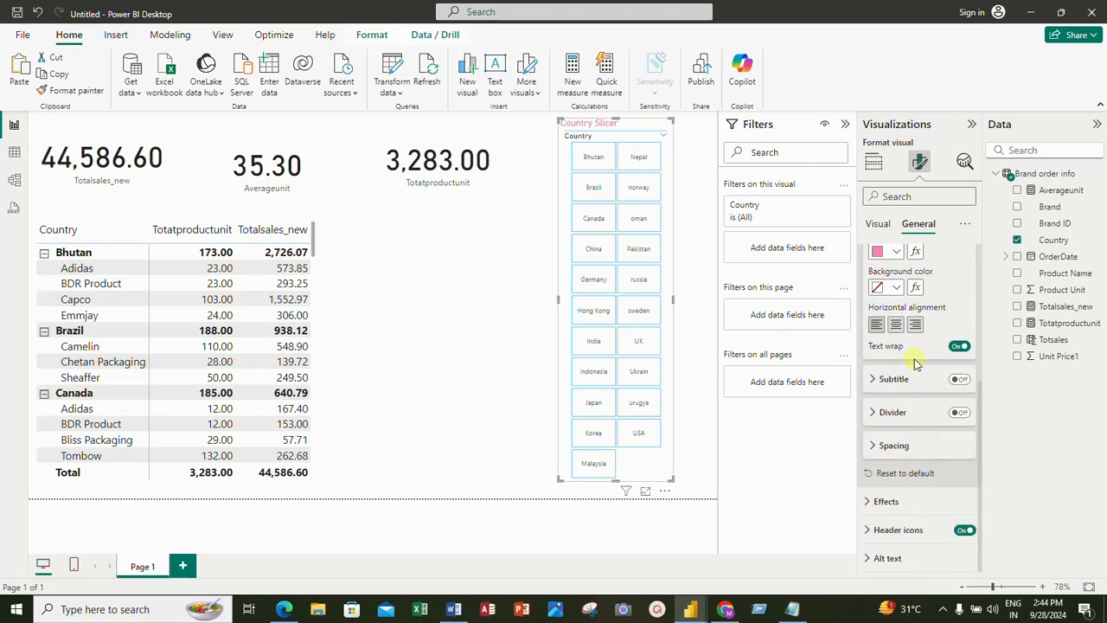
pyautogui.click(896, 383)
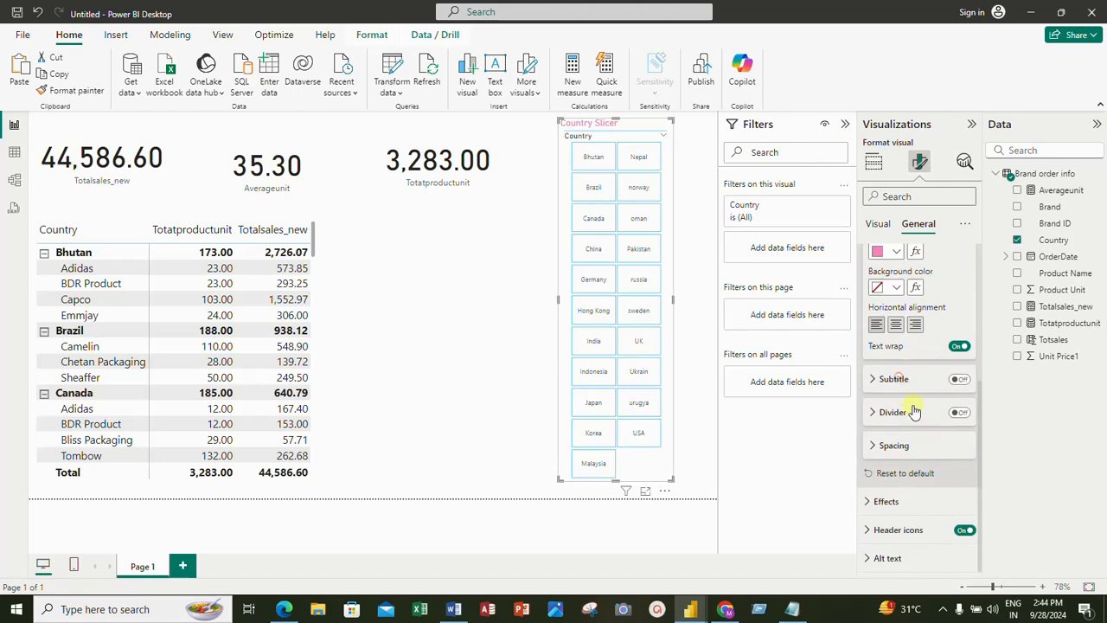
pyautogui.click(893, 445)
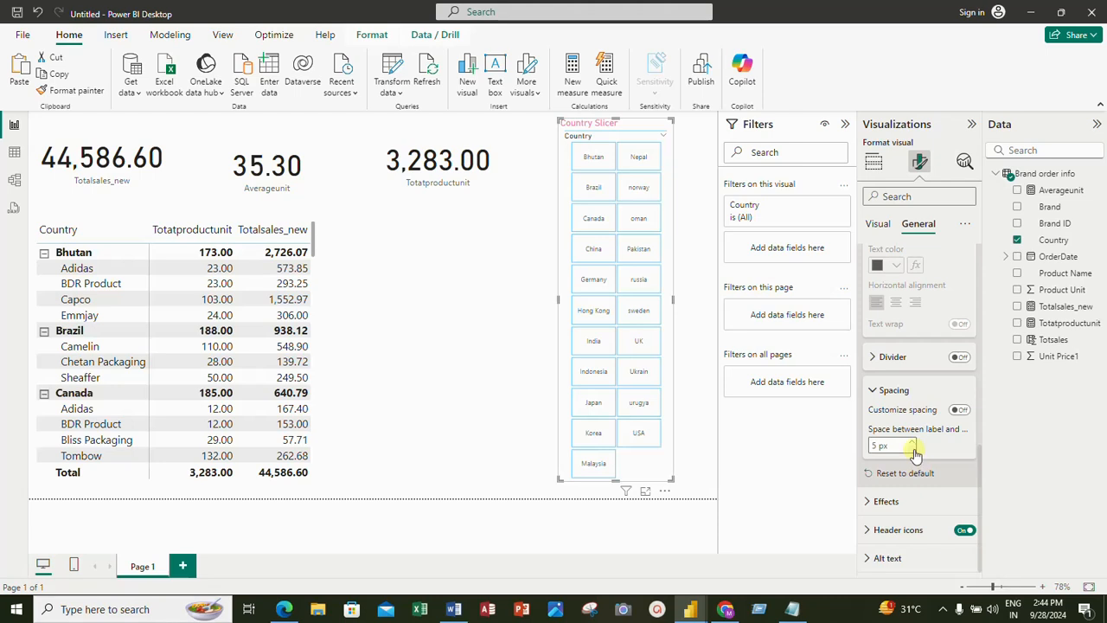
pyautogui.click(892, 503)
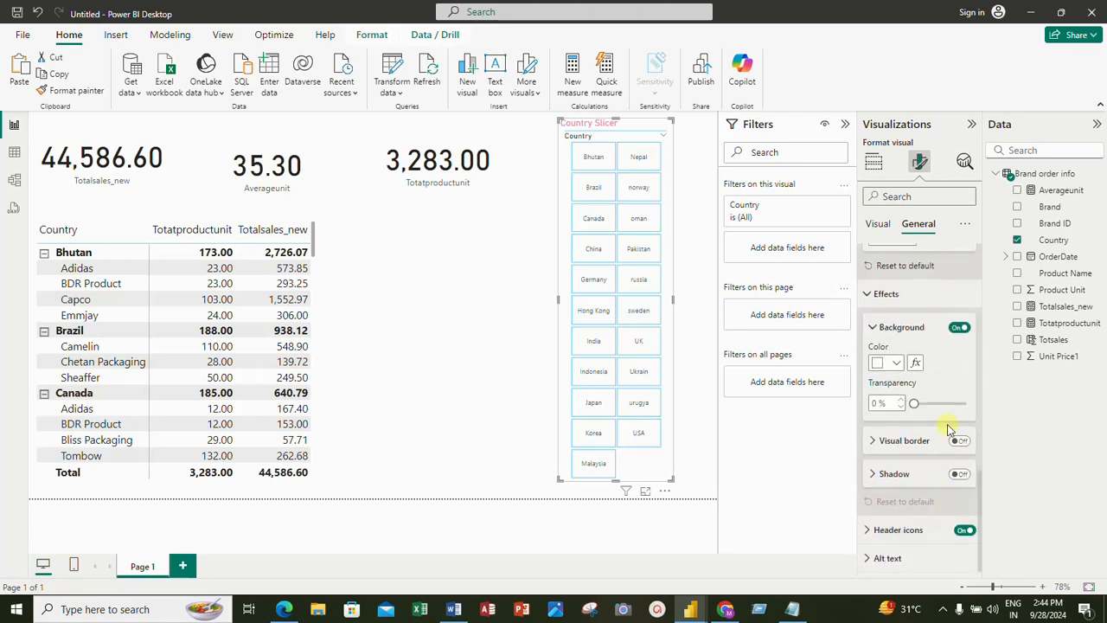
pyautogui.click(896, 363)
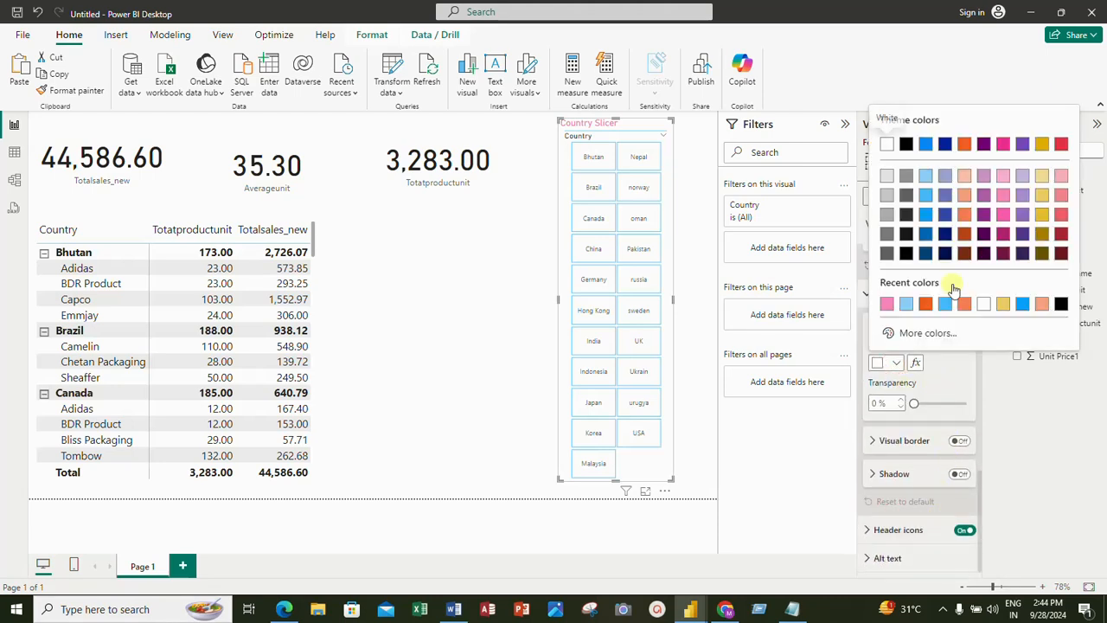
pyautogui.click(1041, 196)
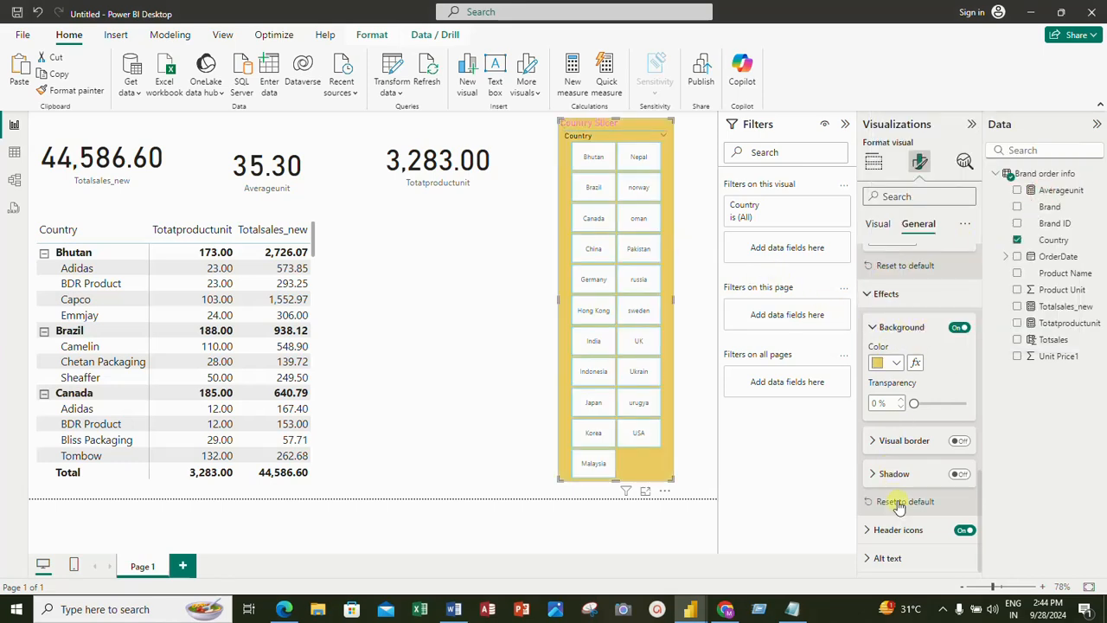
pyautogui.scroll(6, 899, 519)
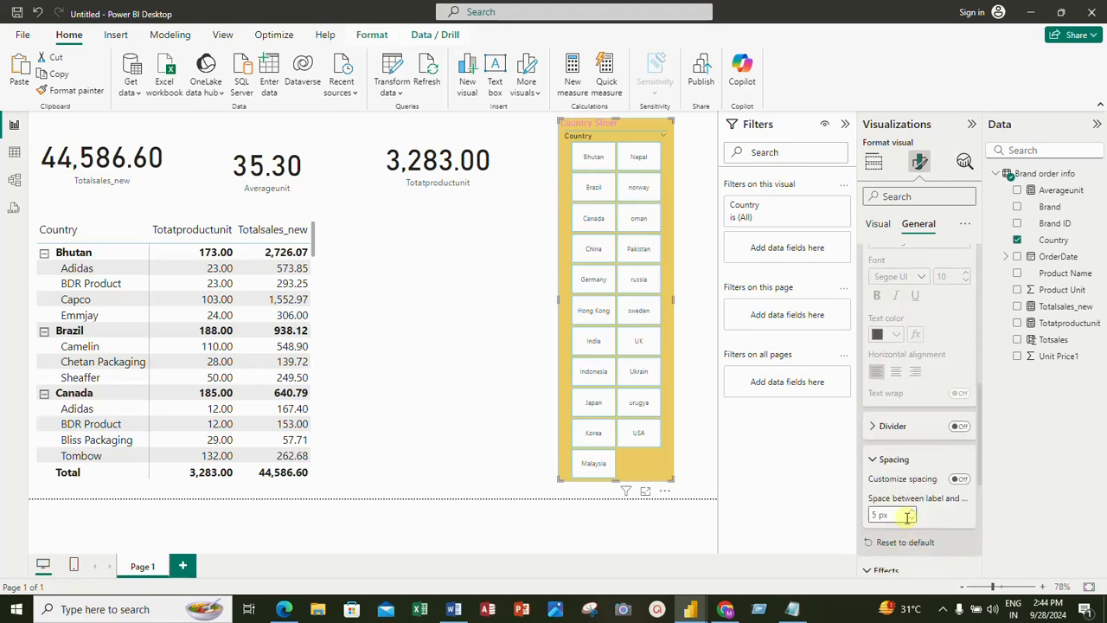
pyautogui.scroll(2, 906, 521)
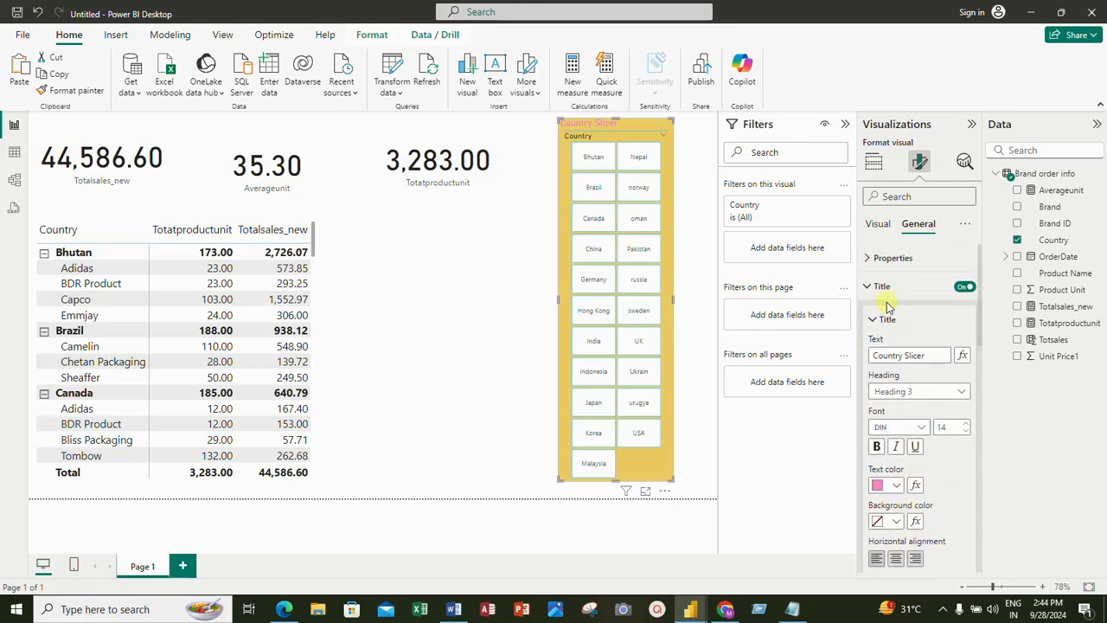
pyautogui.click(878, 224)
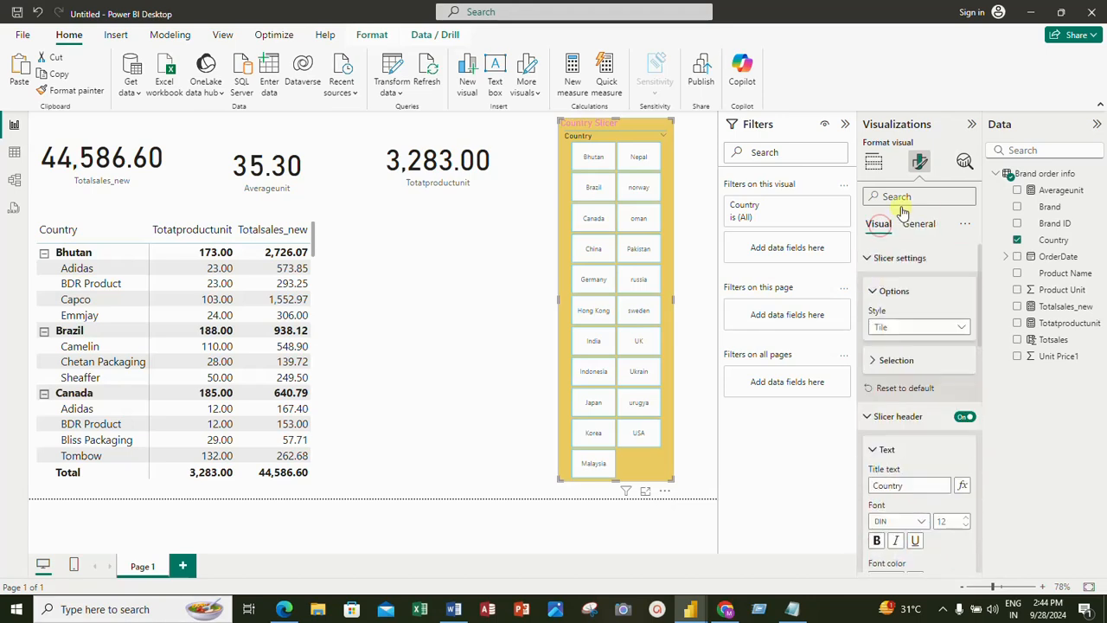
pyautogui.click(896, 260)
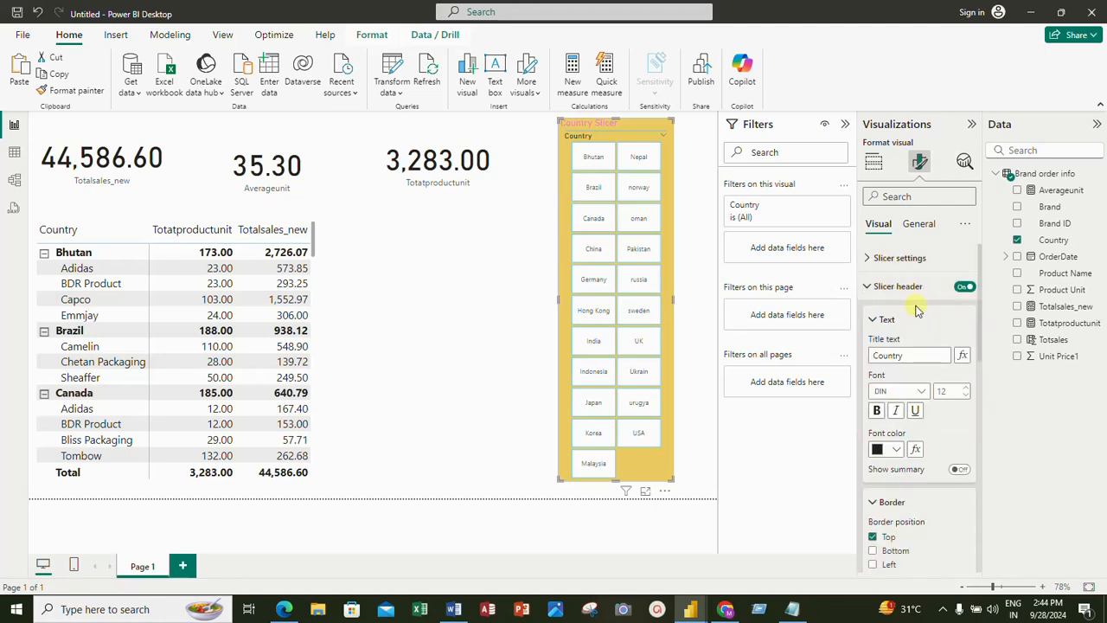
pyautogui.click(908, 198)
pyautogui.write('call')
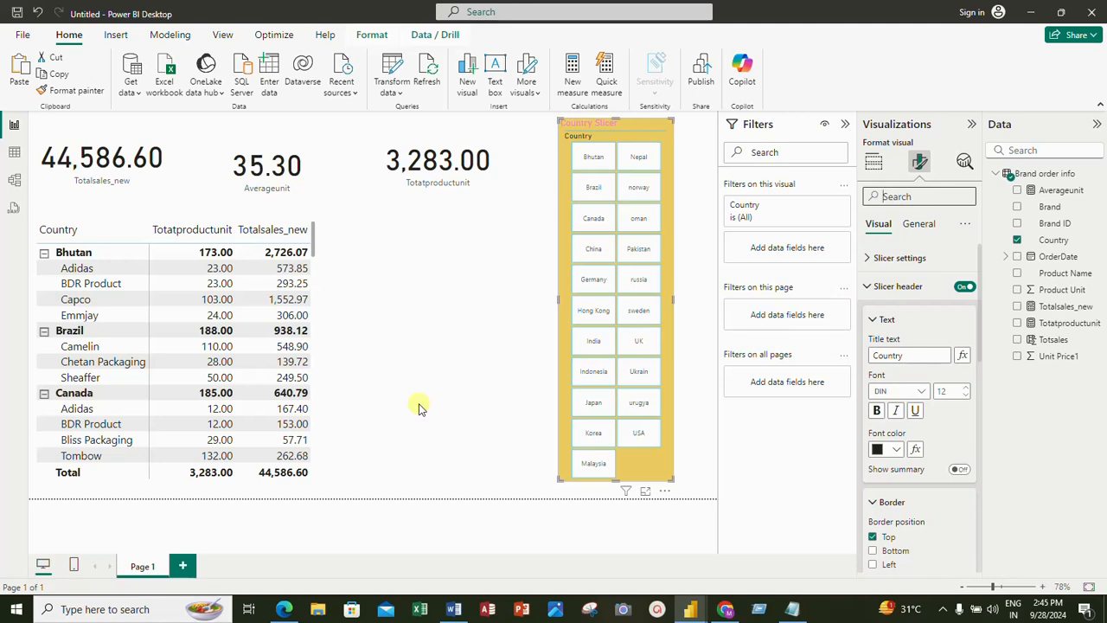
# With the report filtered to Bhutan, add the Averageunit measure to the matrix and enlarge the matrix to fit the new column.
pyautogui.click(597, 159)
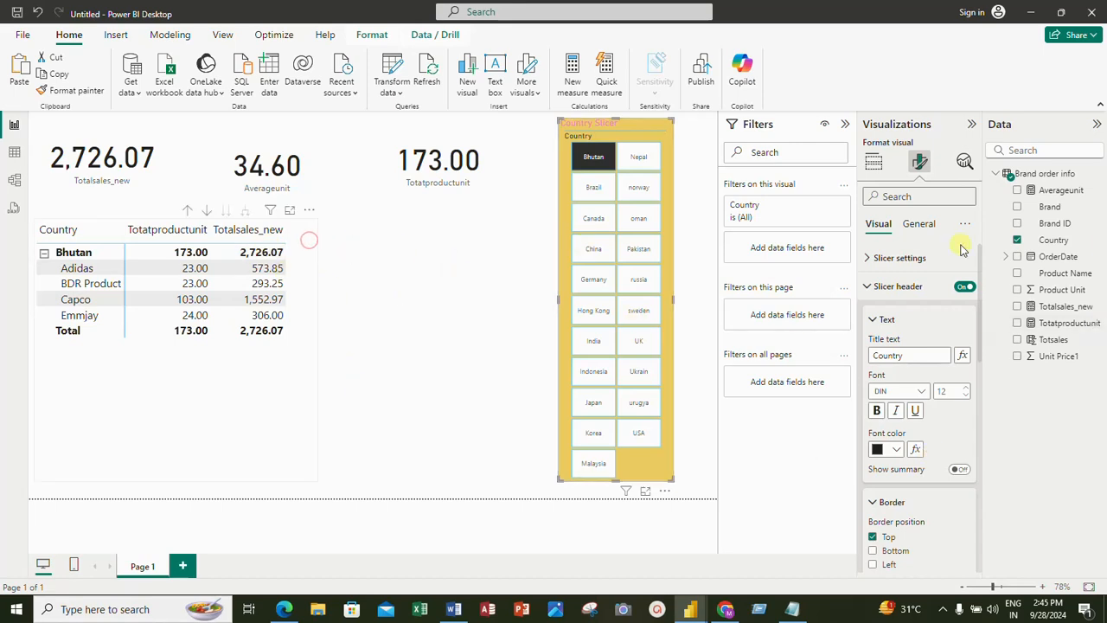
pyautogui.click(309, 241)
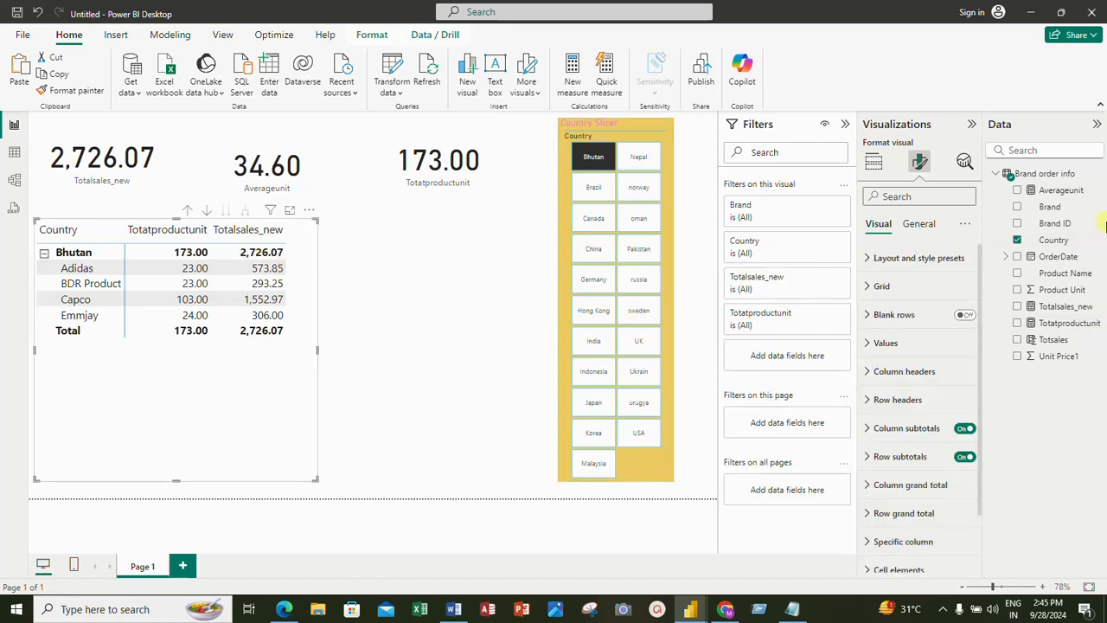
pyautogui.click(1017, 190)
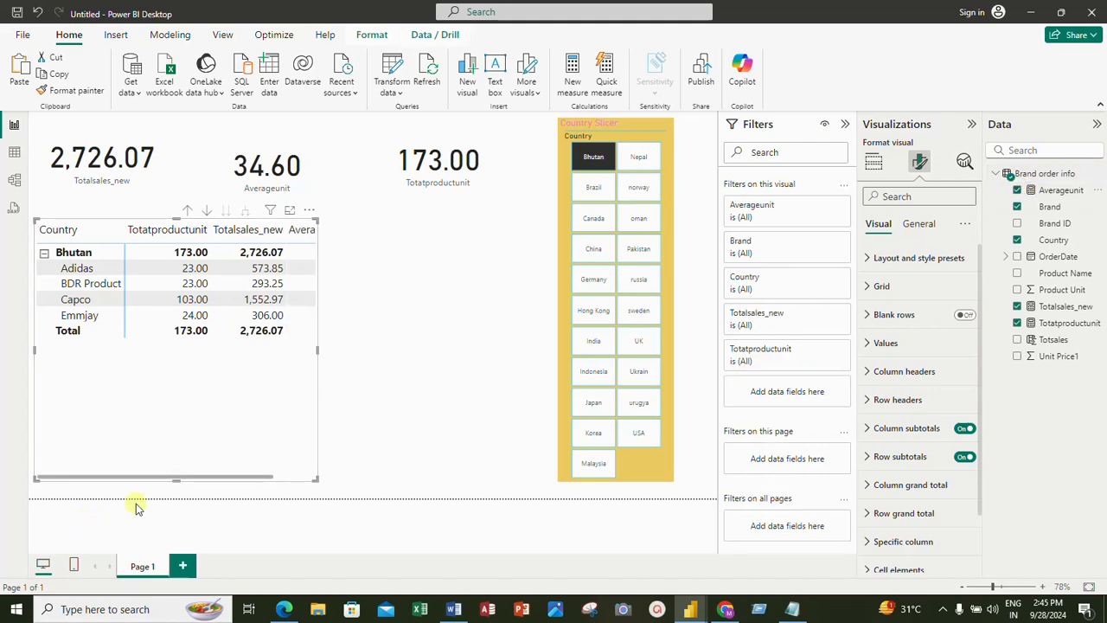
pyautogui.moveTo(314, 478); pyautogui.dragTo(472, 499)
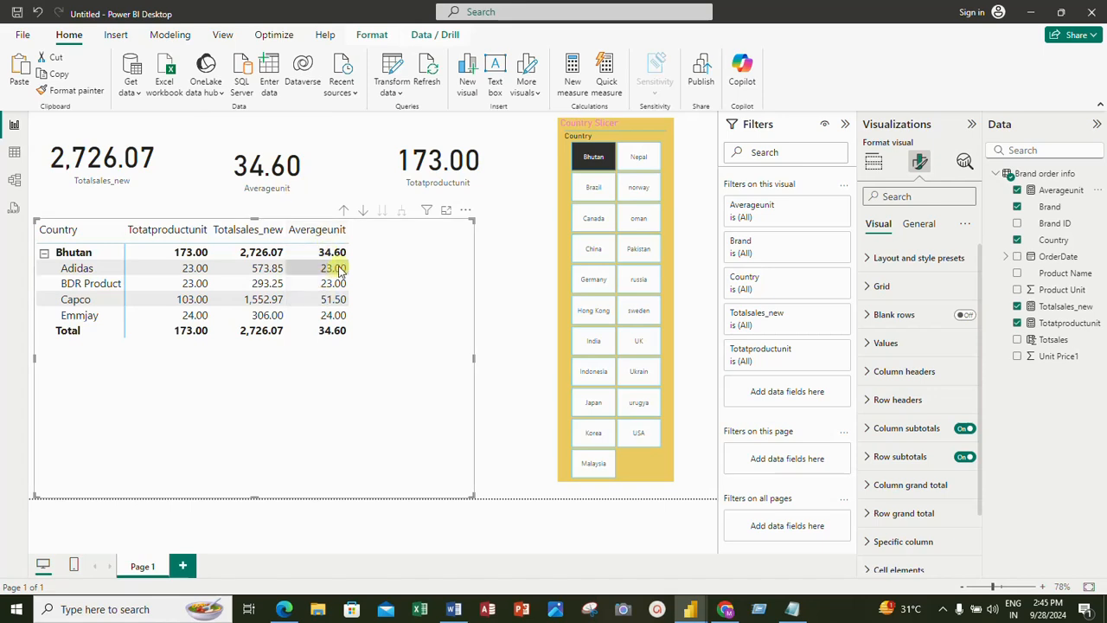
# Add Brazil, Canada and China to the Country slicer's selection and examine the cards and matrix for the combined countries.
pyautogui.keyDown('ctrl'); pyautogui.click(593, 189); pyautogui.keyUp('ctrl')
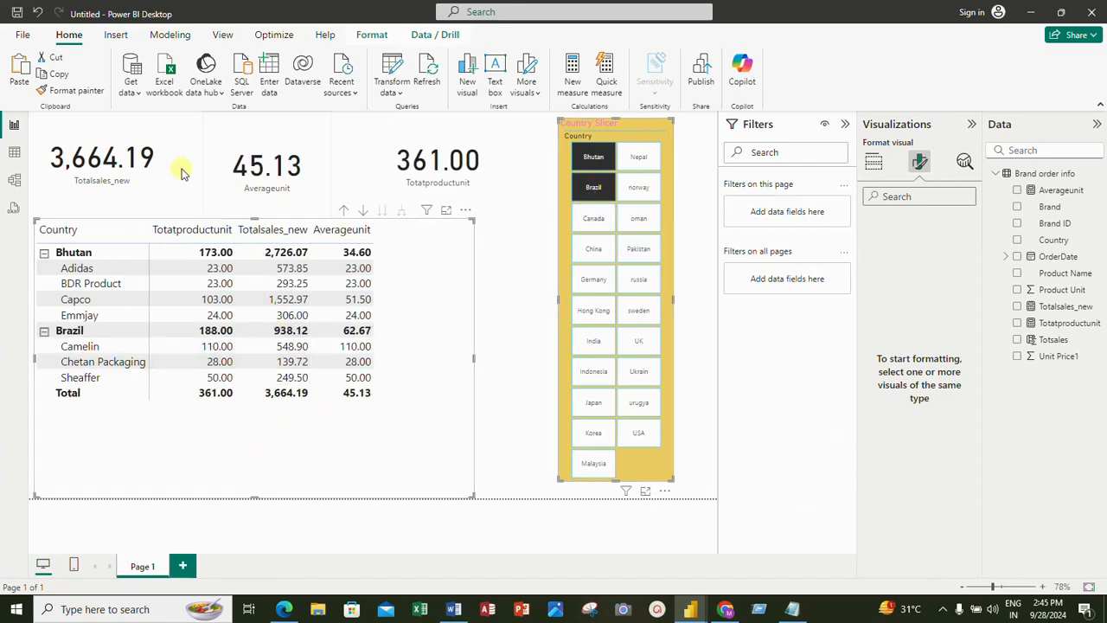
pyautogui.keyDown('ctrl'); pyautogui.click(593, 220); pyautogui.keyUp('ctrl')
pyautogui.keyDown('ctrl'); pyautogui.click(593, 251); pyautogui.keyUp('ctrl')
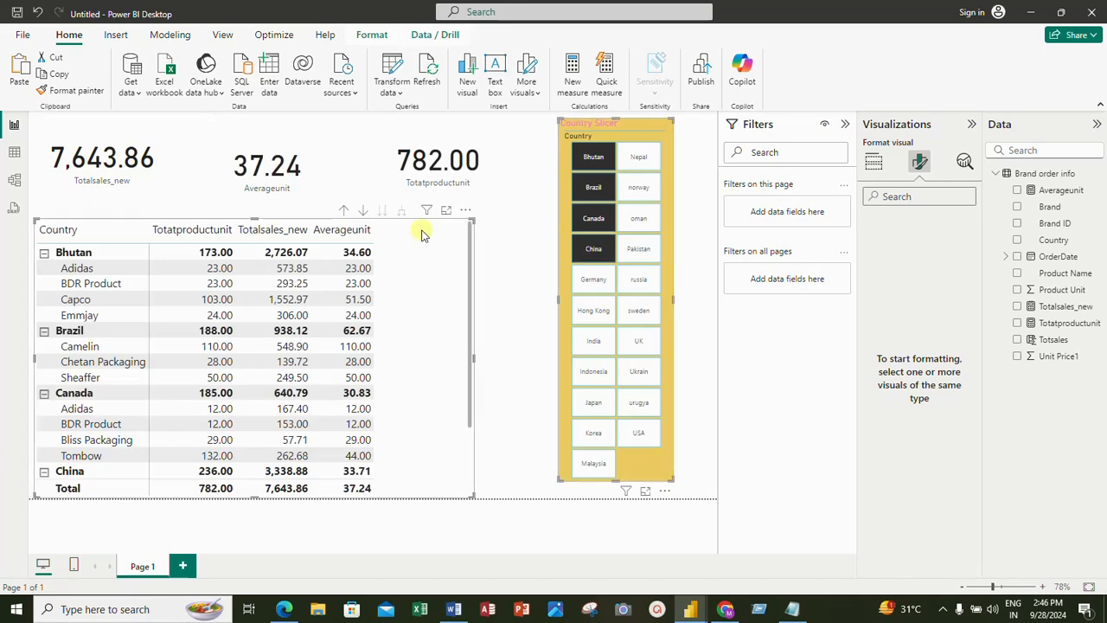
pyautogui.scroll(-2, 364, 400)
pyautogui.scroll(2, 364, 396)
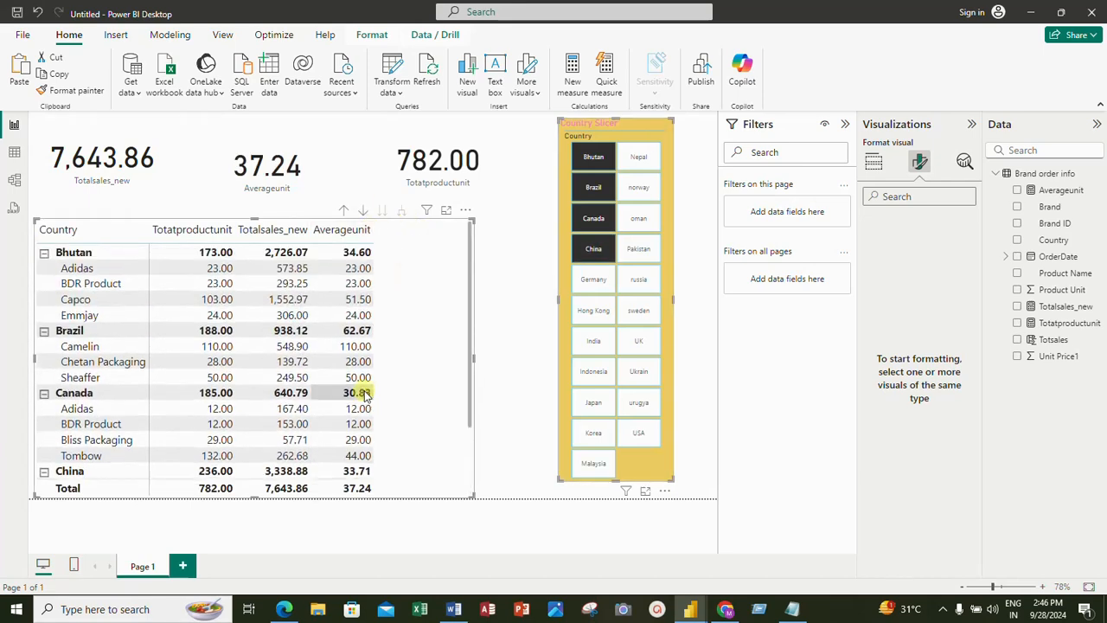
# Filter the report by one country at a time with the Country slicer: sweden, oman, Brazil, Germany, Hong Kong, India and Indonesia.
pyautogui.click(640, 313)
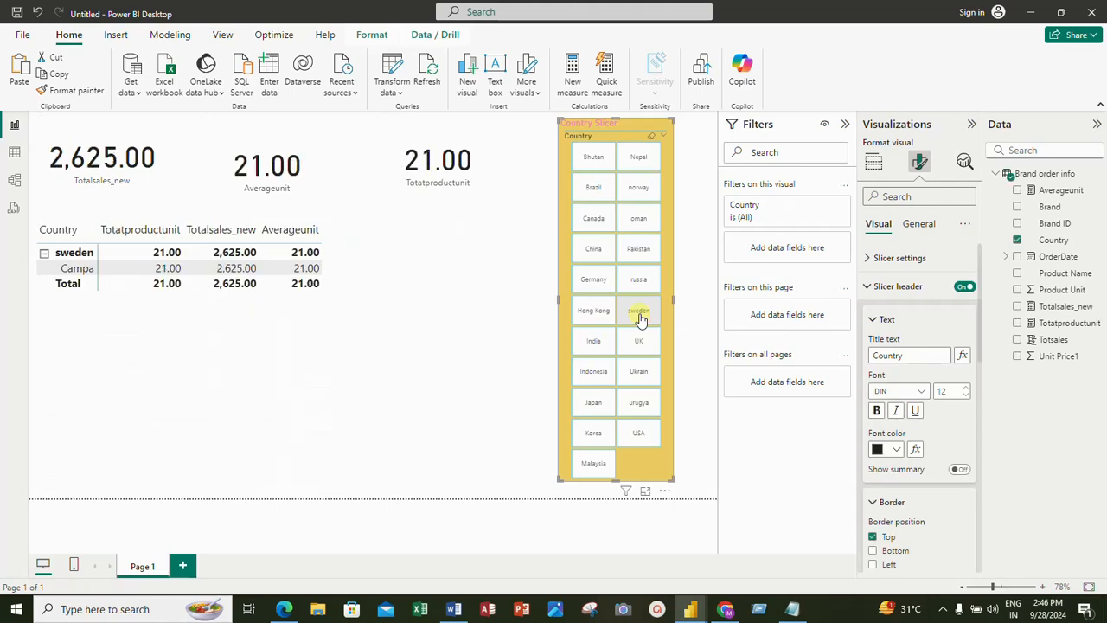
pyautogui.click(639, 226)
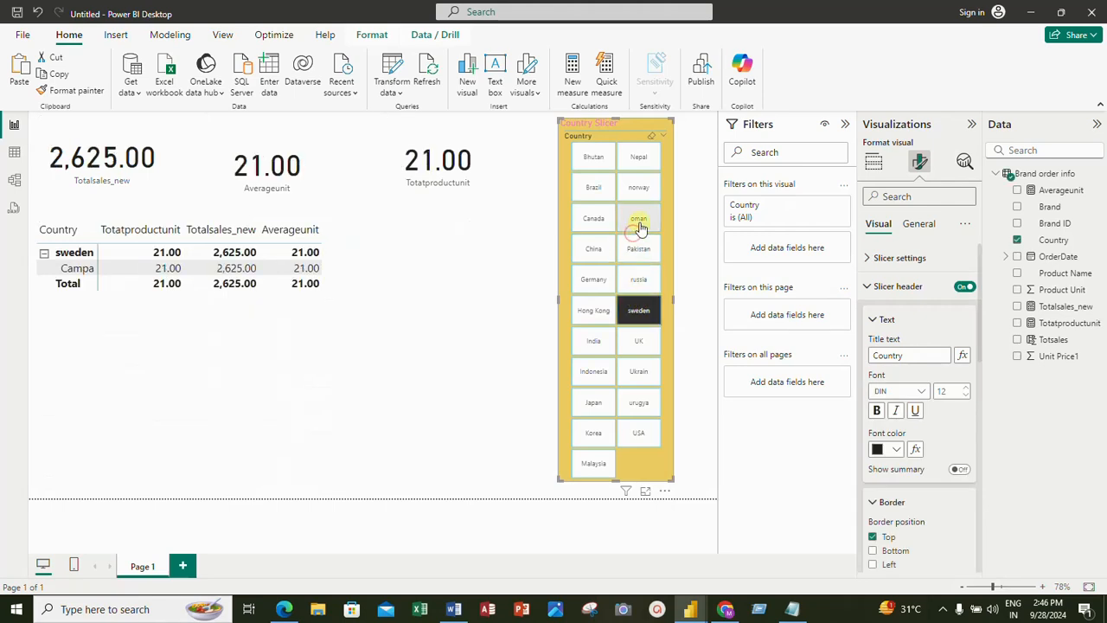
pyautogui.click(603, 192)
pyautogui.click(605, 287)
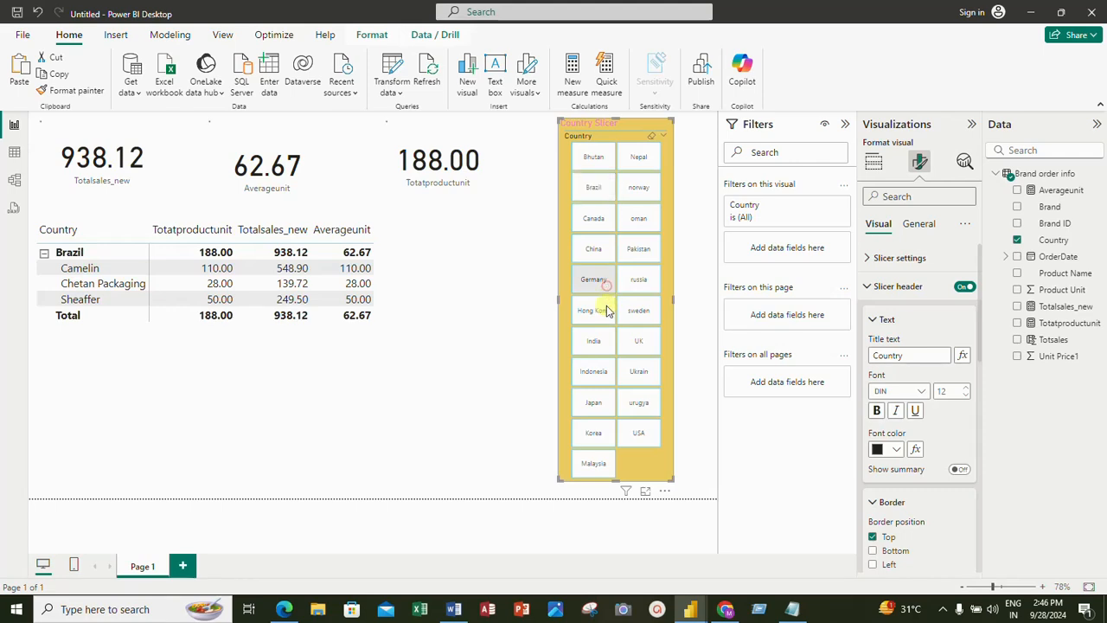
pyautogui.click(595, 313)
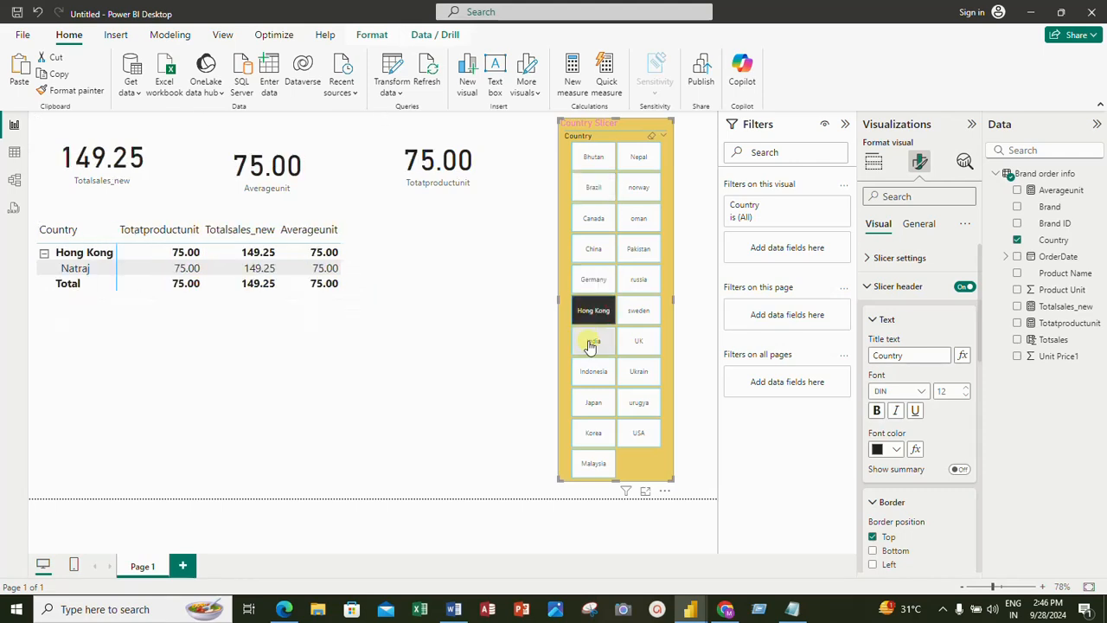
pyautogui.click(588, 342)
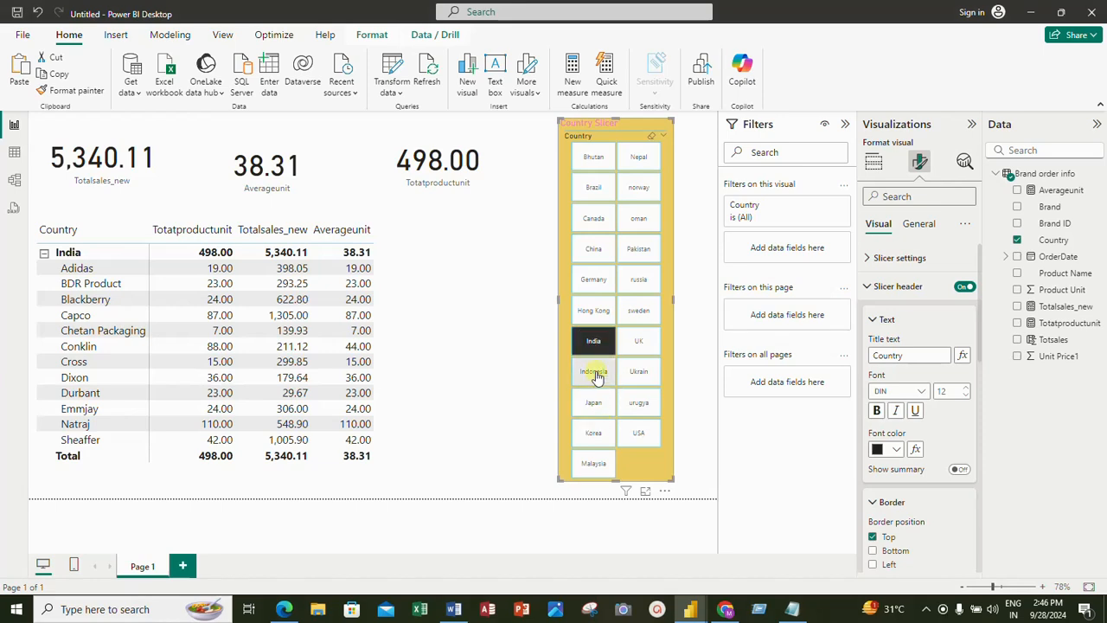
pyautogui.click(595, 374)
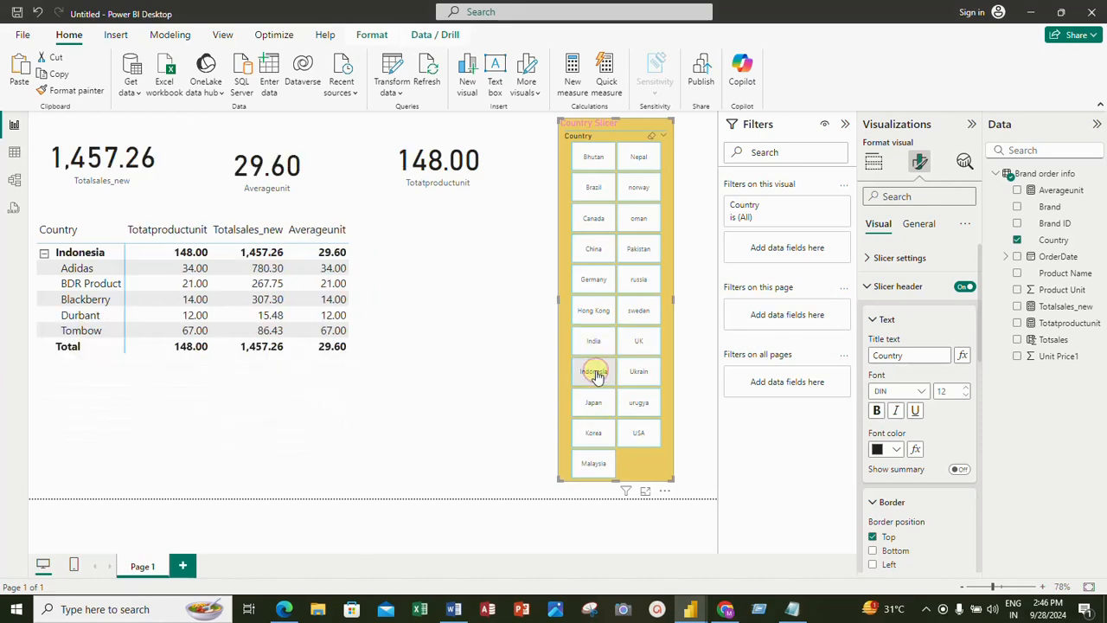